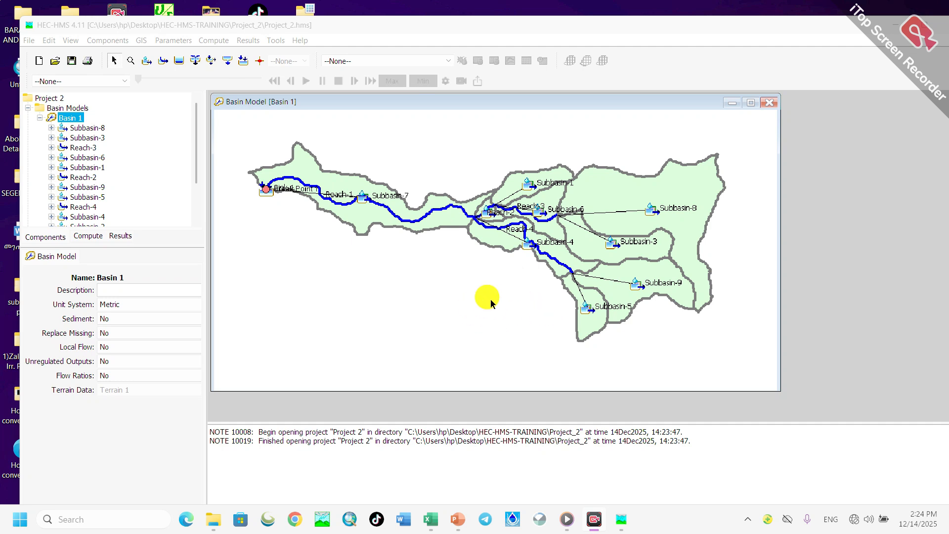
# - Examine the subbasins, reaches and sink on the Basin 1 model map
pyautogui.scroll(-1, 545, 308)
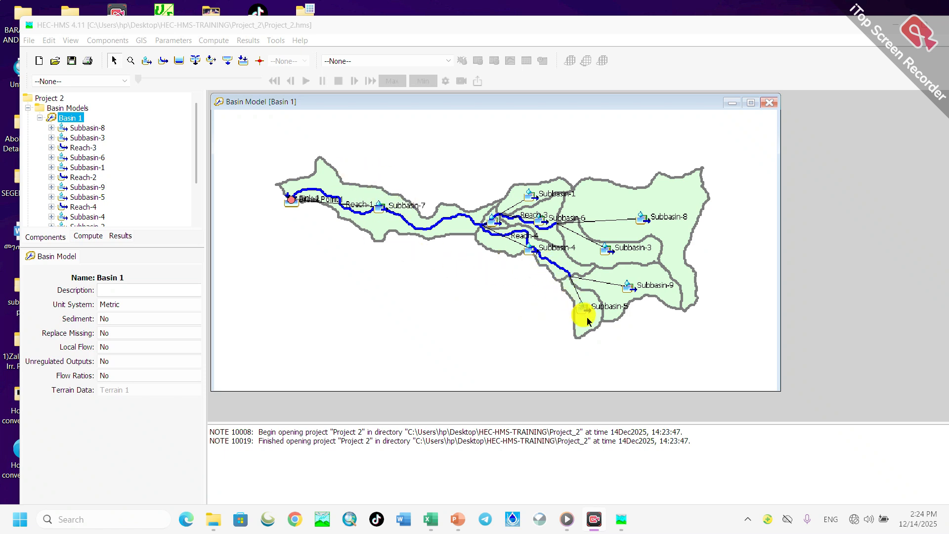
pyautogui.scroll(-1, 684, 328)
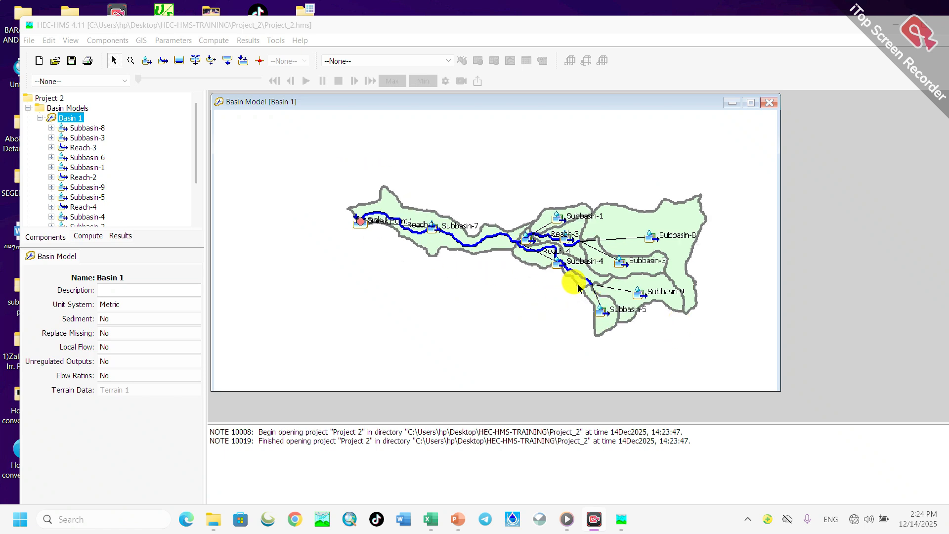
pyautogui.scroll(-1, 720, 308)
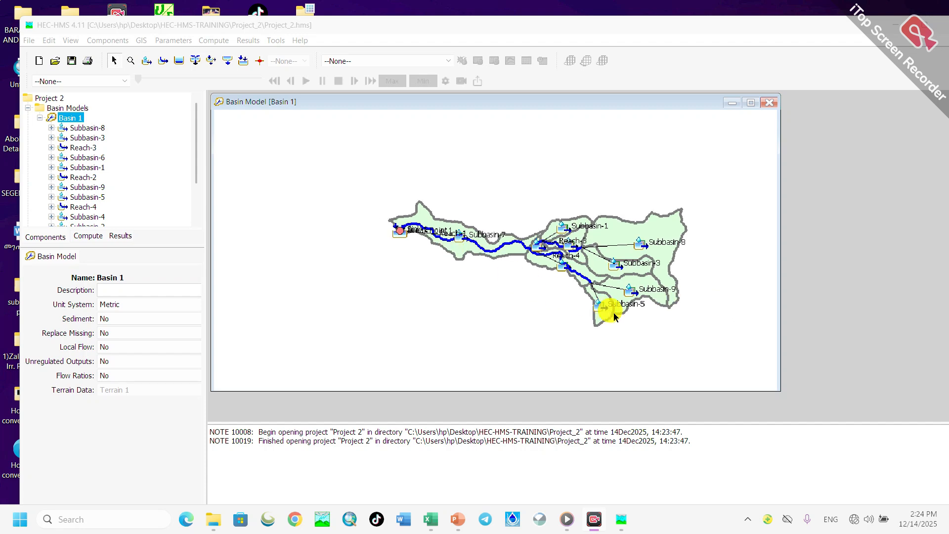
pyautogui.scroll(-1, 693, 329)
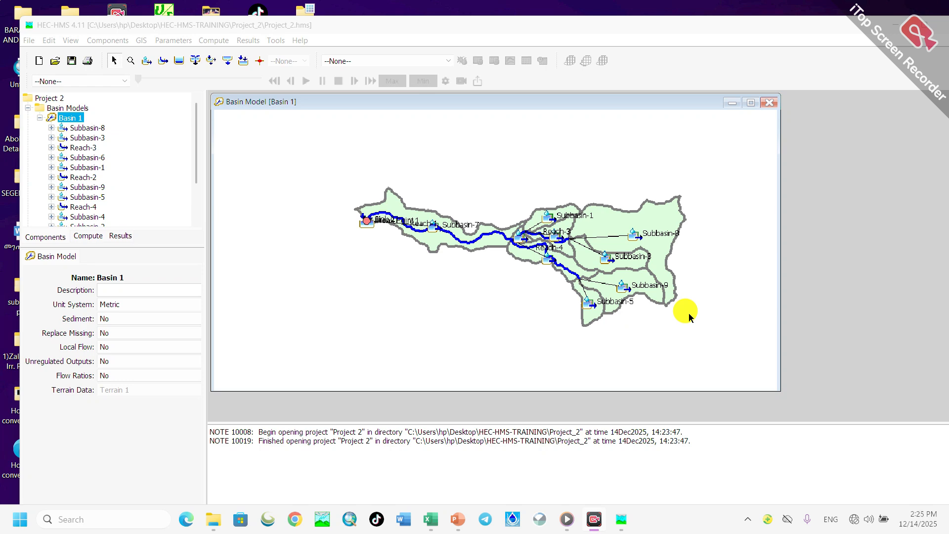
pyautogui.scroll(-2, 666, 307)
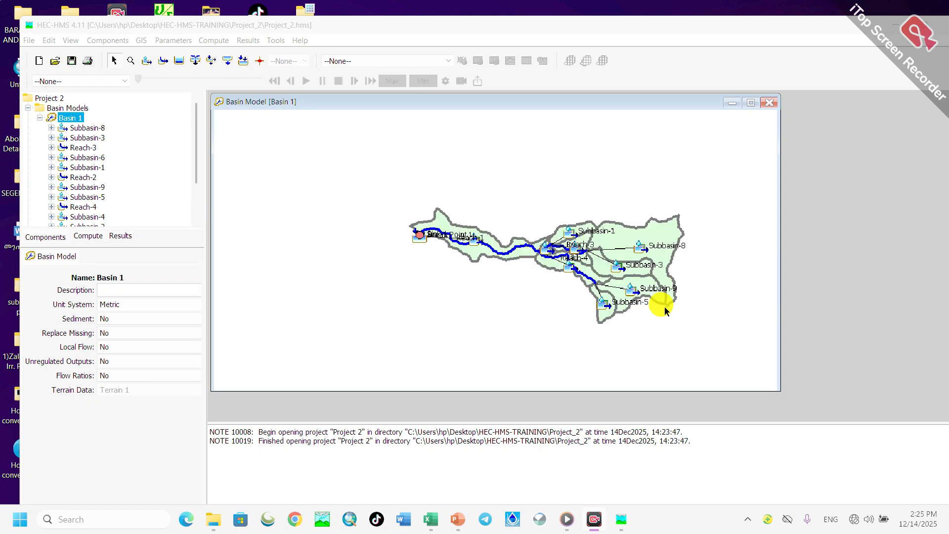
pyautogui.scroll(3, 665, 308)
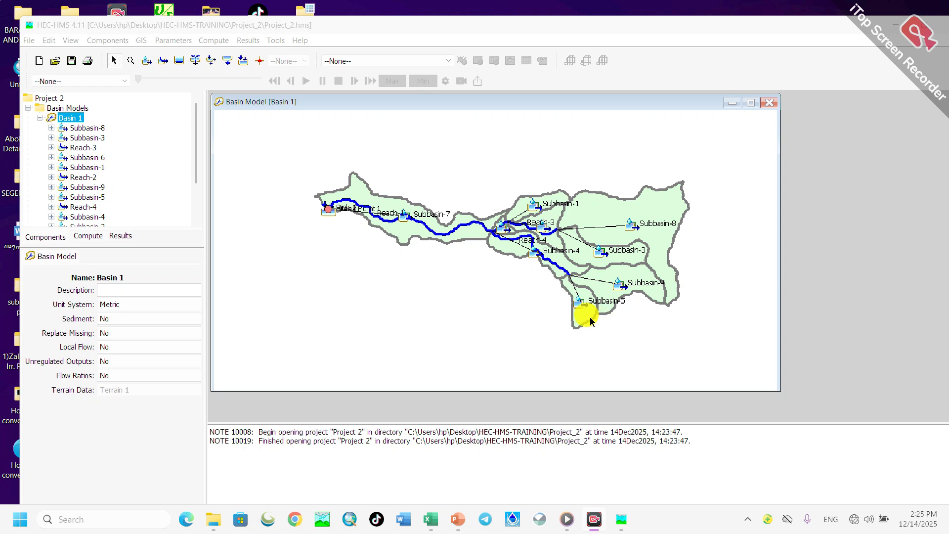
pyautogui.scroll(2, 638, 321)
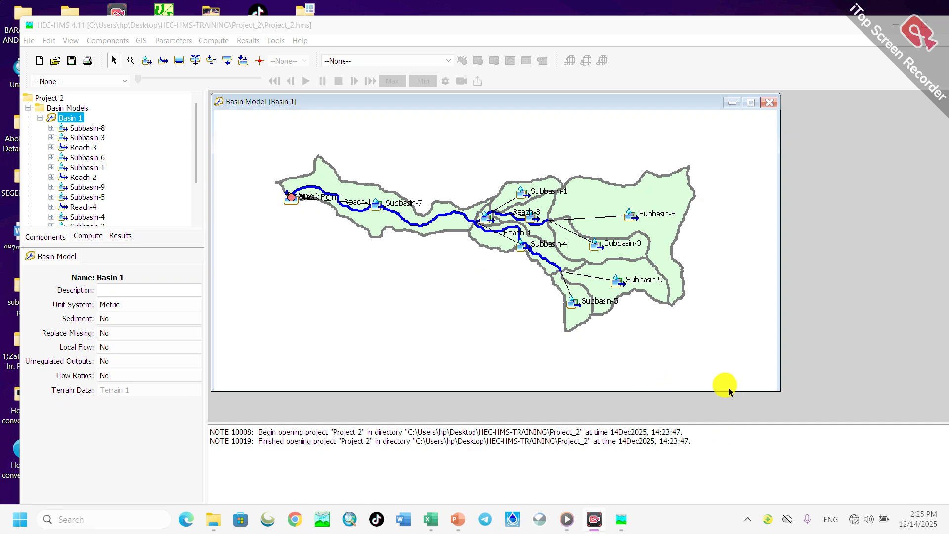
pyautogui.scroll(-1, 599, 290)
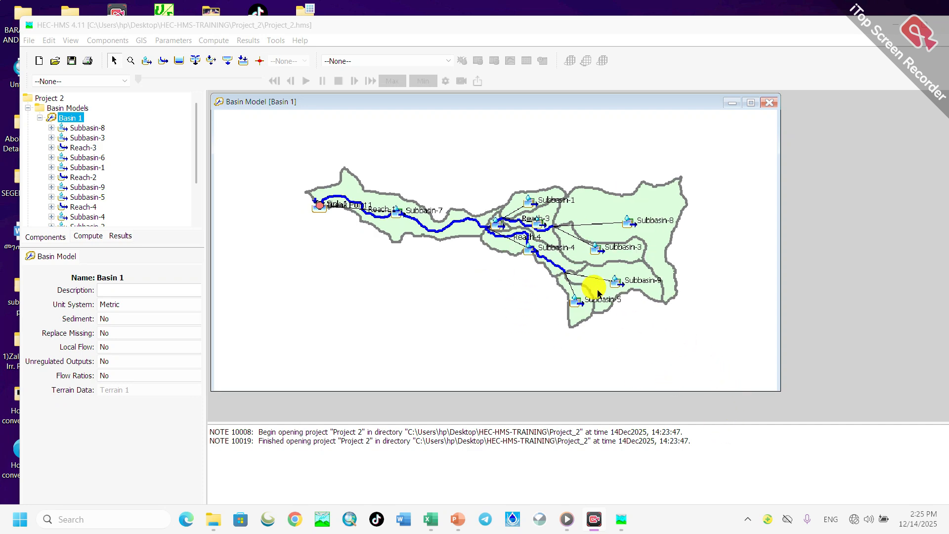
pyautogui.scroll(1, 599, 292)
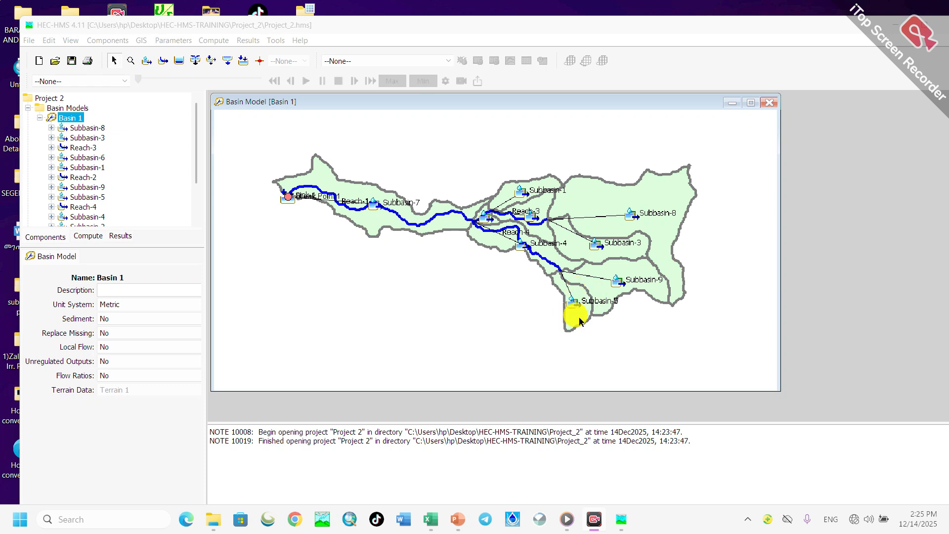
pyautogui.scroll(3, 544, 294)
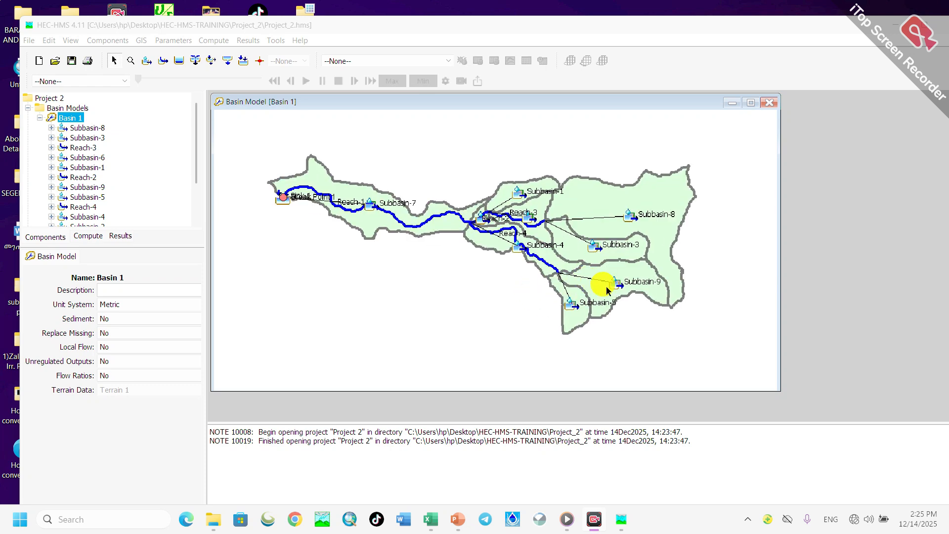
pyautogui.scroll(-1, 638, 293)
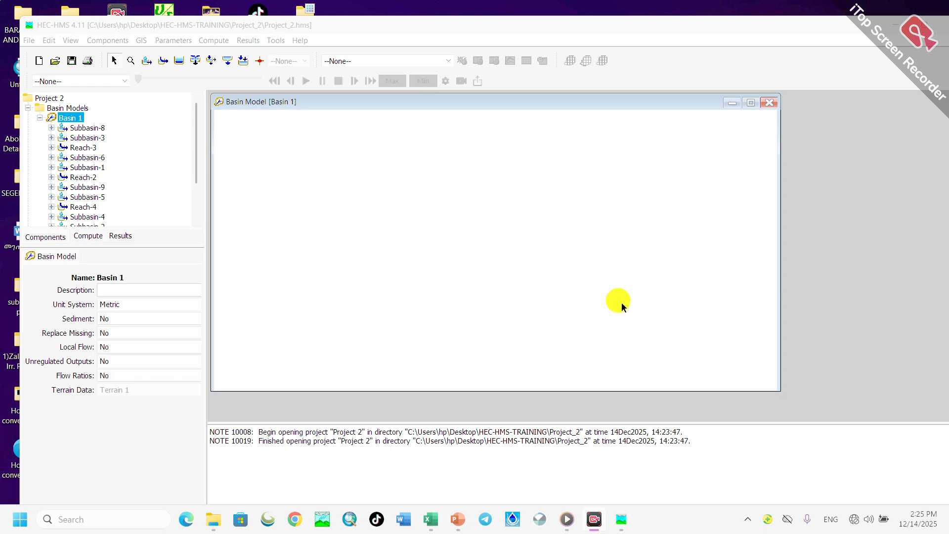
# - Create a precipitation gage time series named Gage 1 with the description "Time series modeling"
pyautogui.click(107, 43)
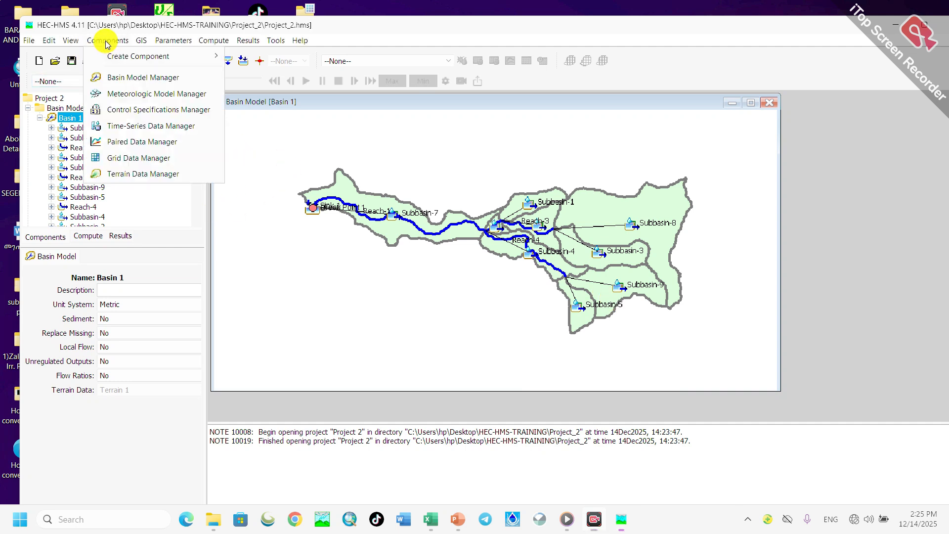
pyautogui.click(159, 128)
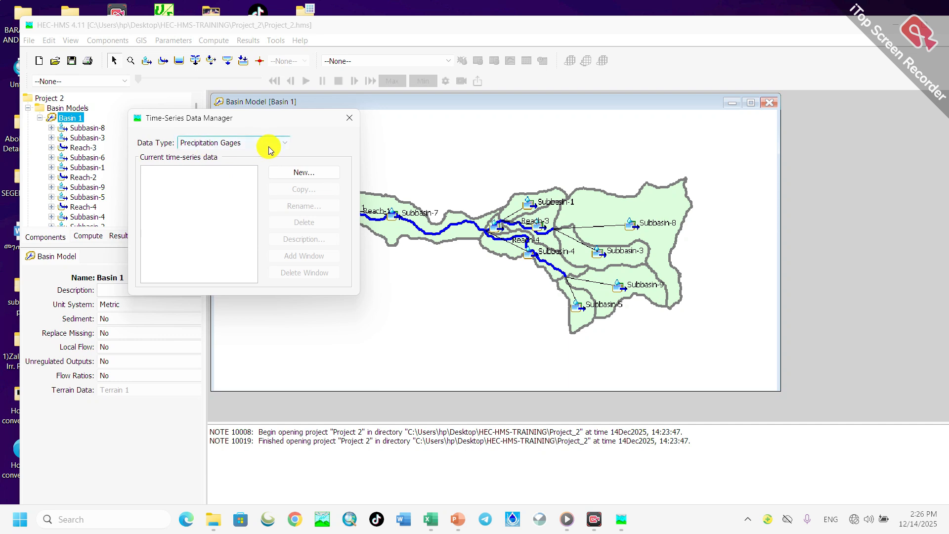
pyautogui.click(280, 143)
pyautogui.click(207, 150)
pyautogui.click(303, 174)
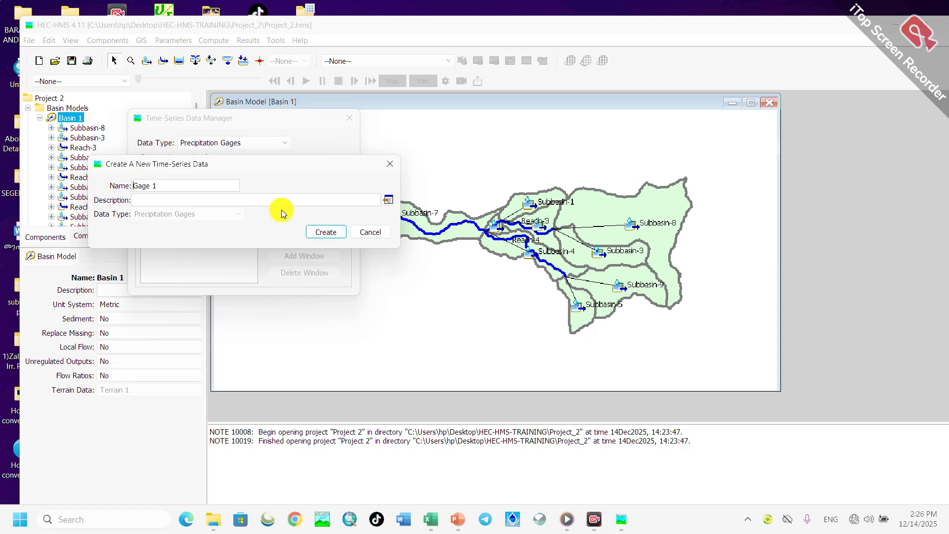
pyautogui.click(155, 200)
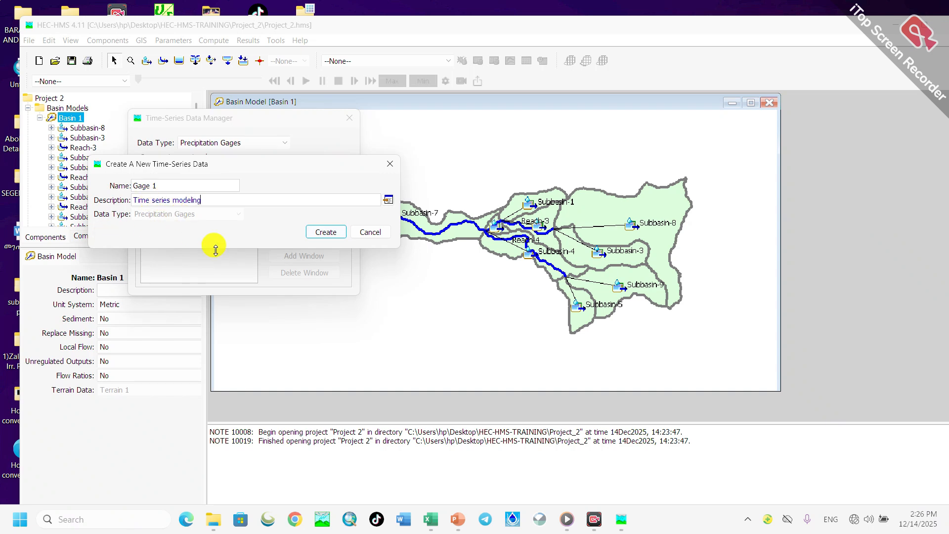
pyautogui.click(326, 233)
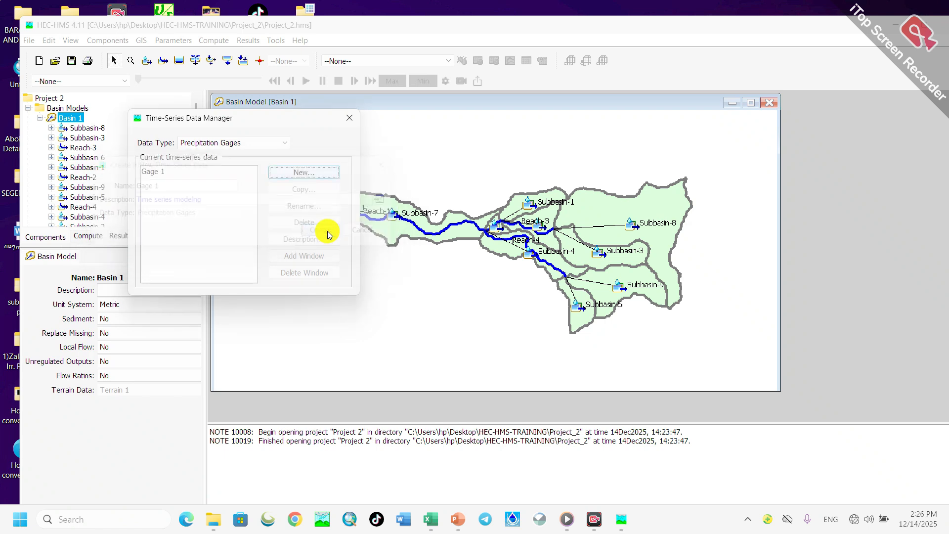
pyautogui.click(351, 120)
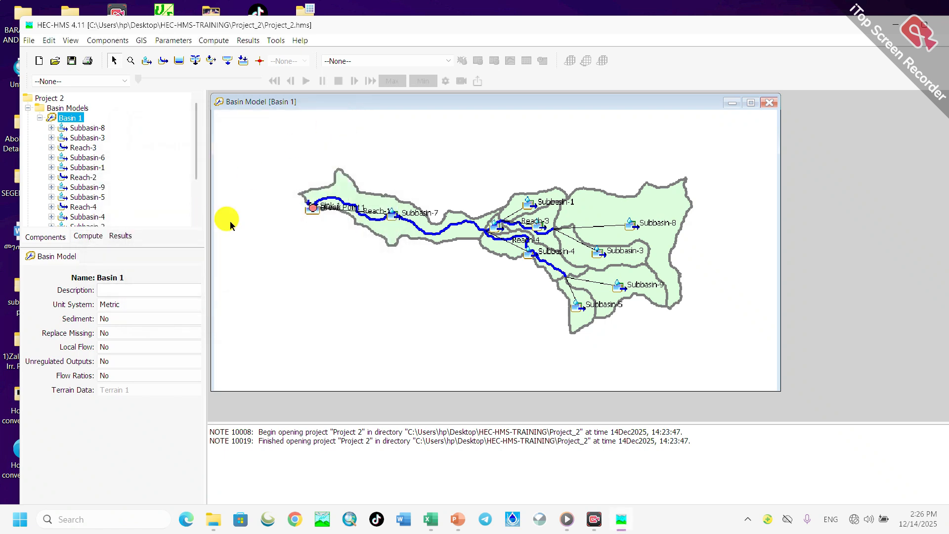
# - Expand the time-series data down to the precipitation gages and open the settings of Gage 1
pyautogui.scroll(-3, 90, 158)
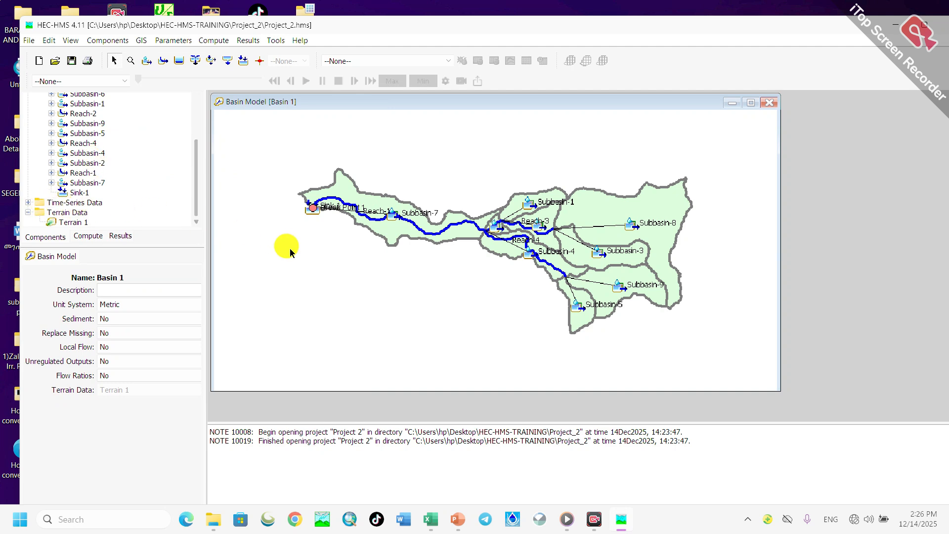
pyautogui.click(28, 203)
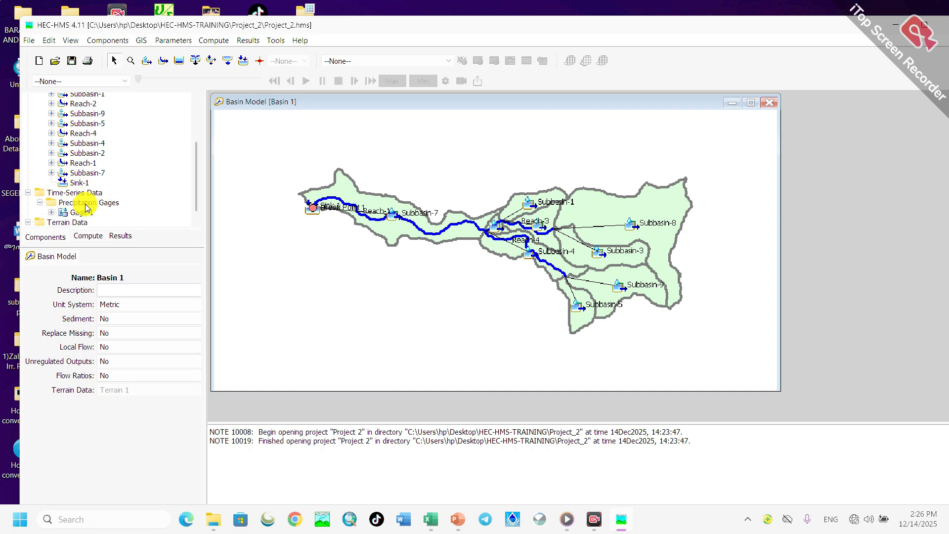
pyautogui.click(40, 202)
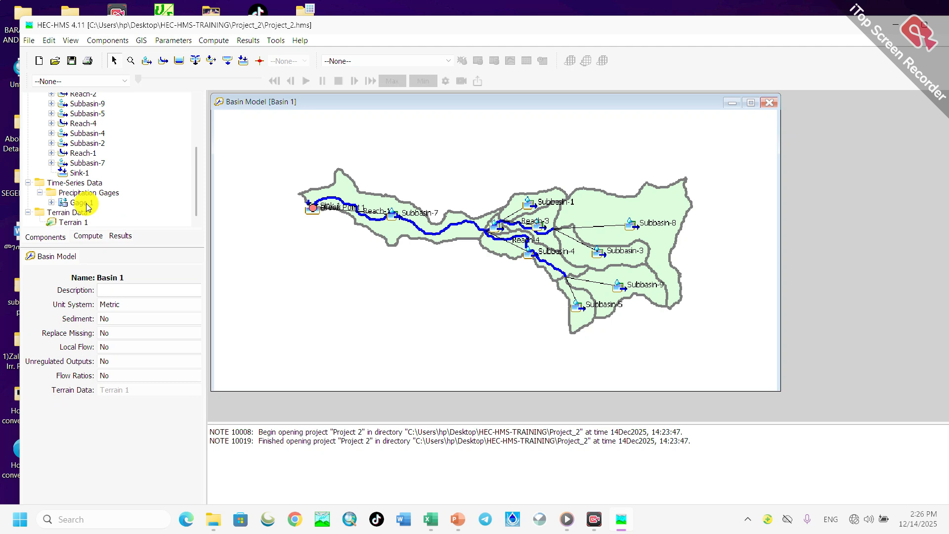
pyautogui.click(51, 203)
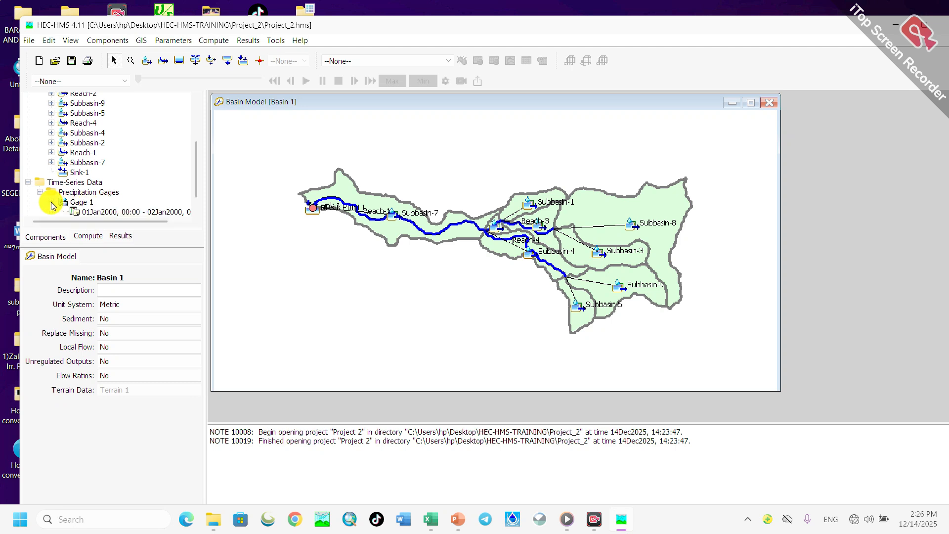
pyautogui.click(79, 203)
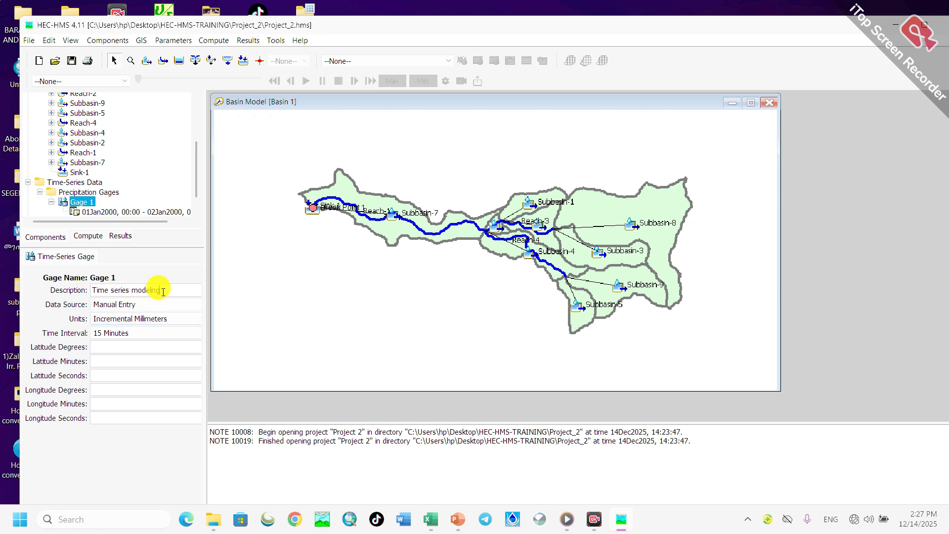
# - Keep Gage 1's units as Incremental Millimeters and set its time interval to 1 Hour
pyautogui.click(123, 316)
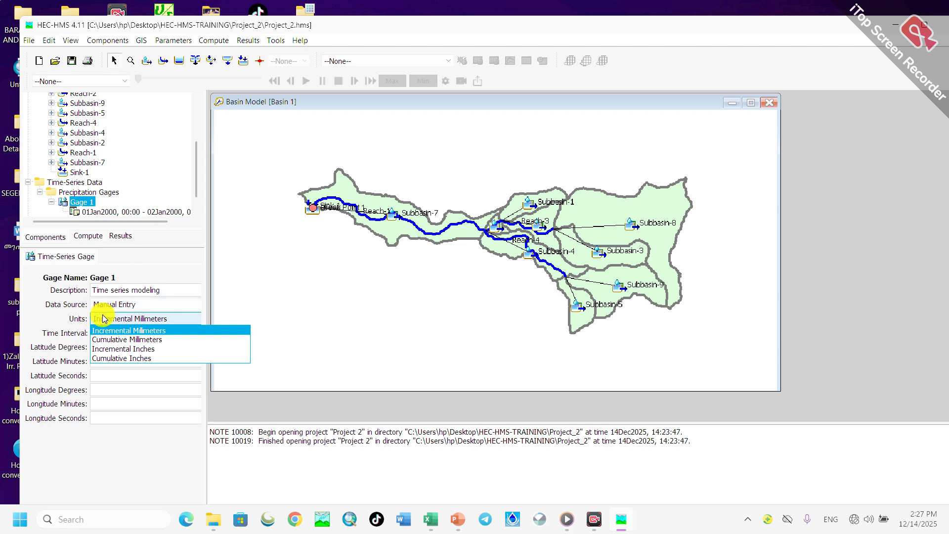
pyautogui.click(105, 321)
pyautogui.click(105, 334)
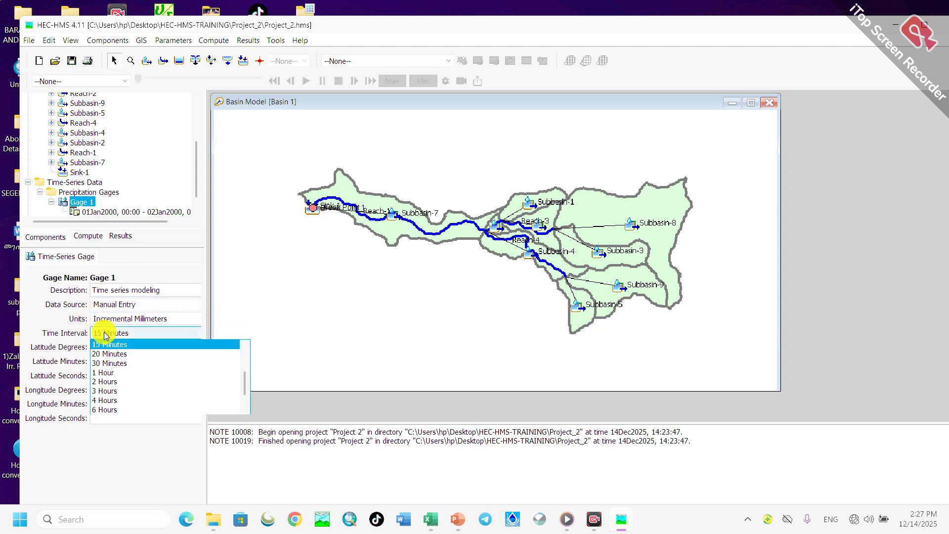
pyautogui.click(112, 320)
pyautogui.click(111, 324)
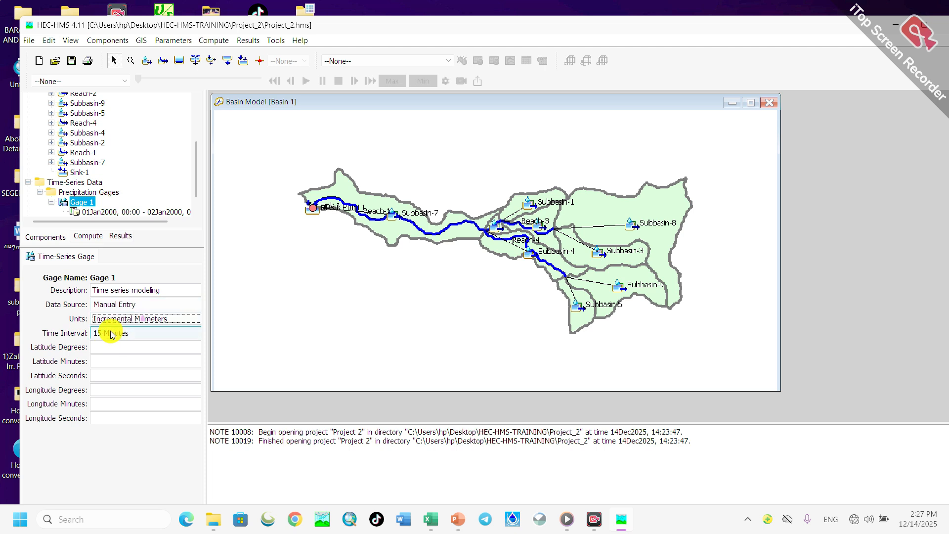
pyautogui.click(131, 335)
pyautogui.click(119, 338)
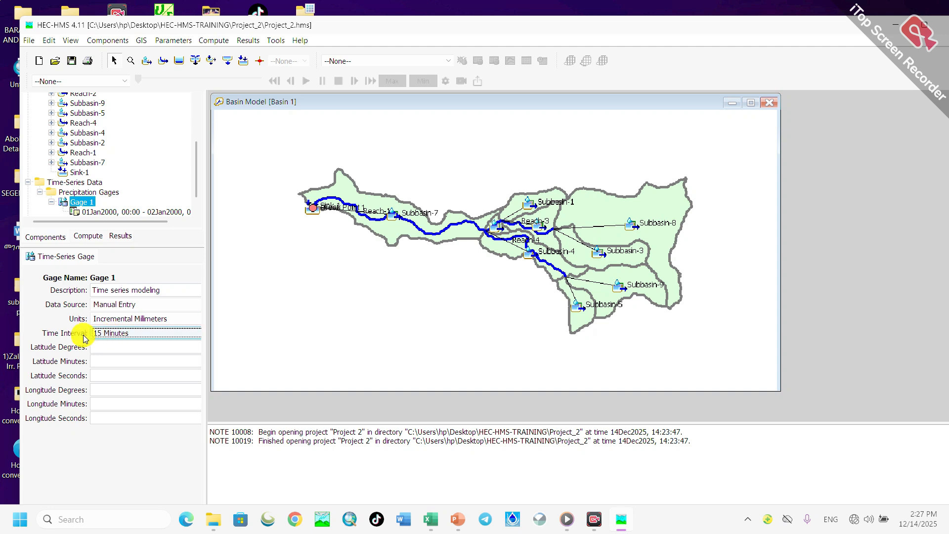
pyautogui.click(128, 336)
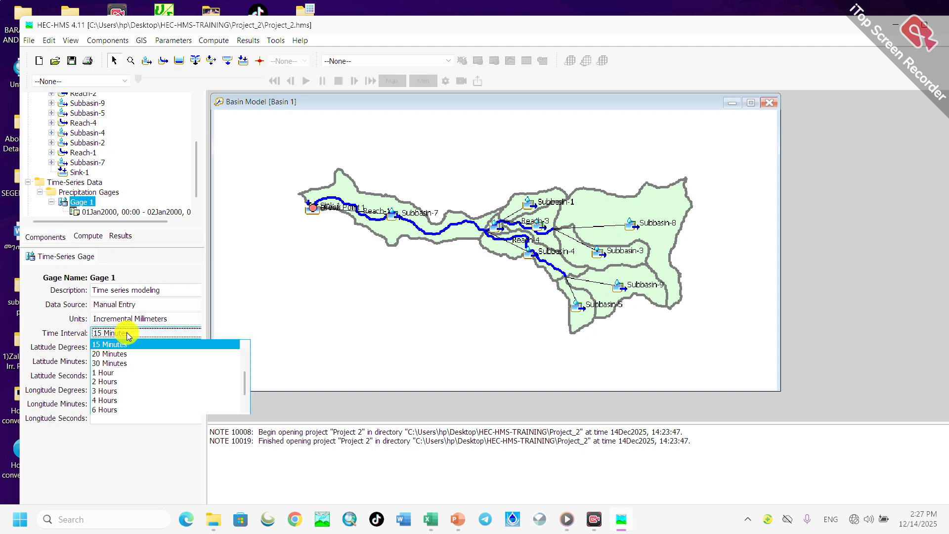
pyautogui.click(108, 375)
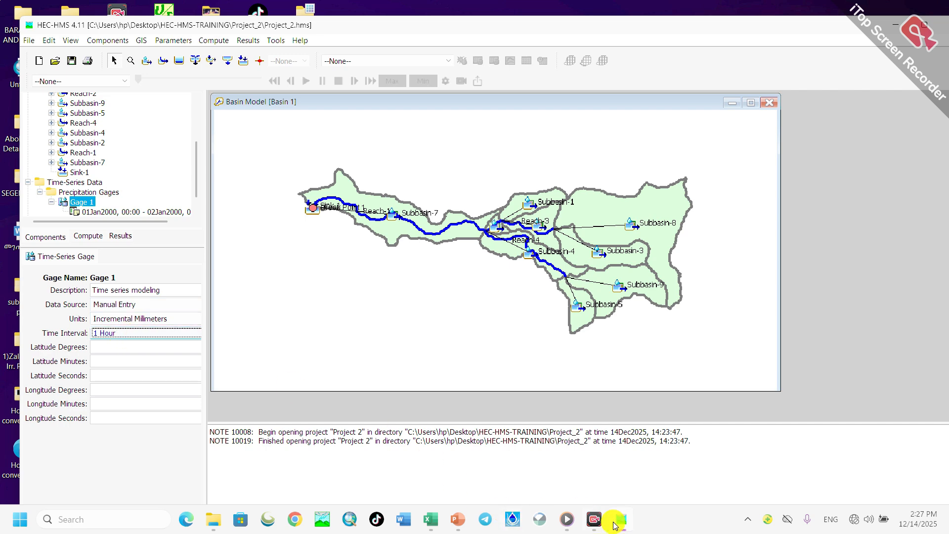
# - Switch to the daily rainfall workbook in Excel, check the hourly 50-year rainfall data, and return to HEC-HMS
pyautogui.moveTo(431, 520)
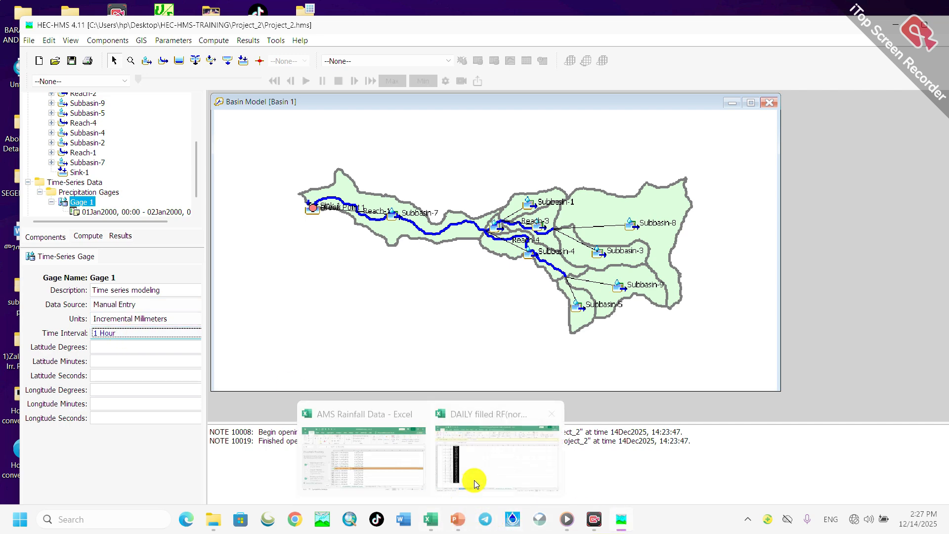
pyautogui.click(483, 458)
pyautogui.scroll(1, 216, 227)
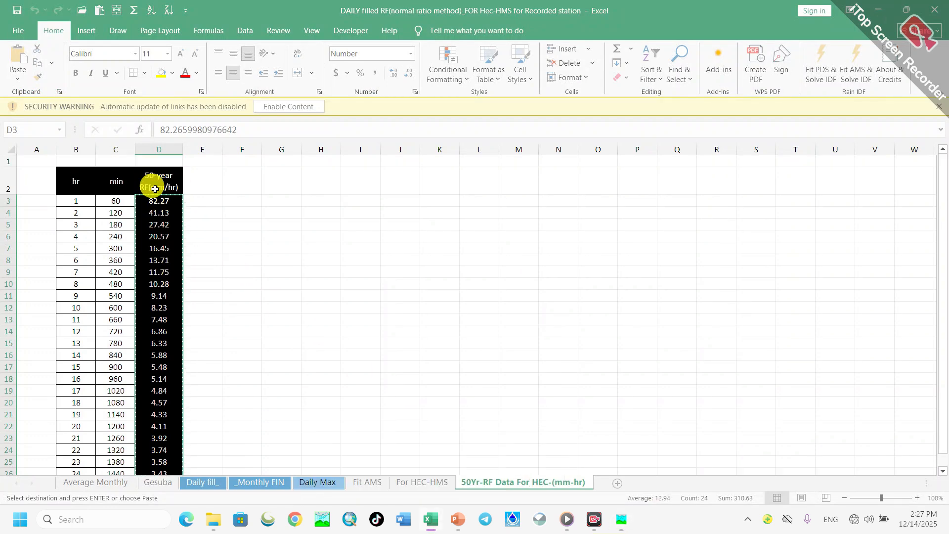
pyautogui.click(878, 9)
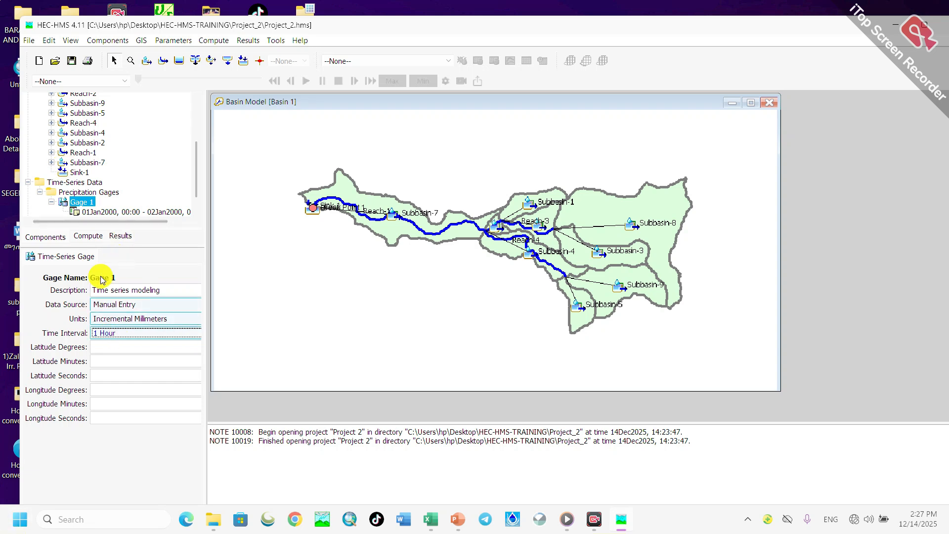
# - Open the time window settings of Gage 1 and switch to the daily filled rainfall workbook in Excel
pyautogui.click(100, 213)
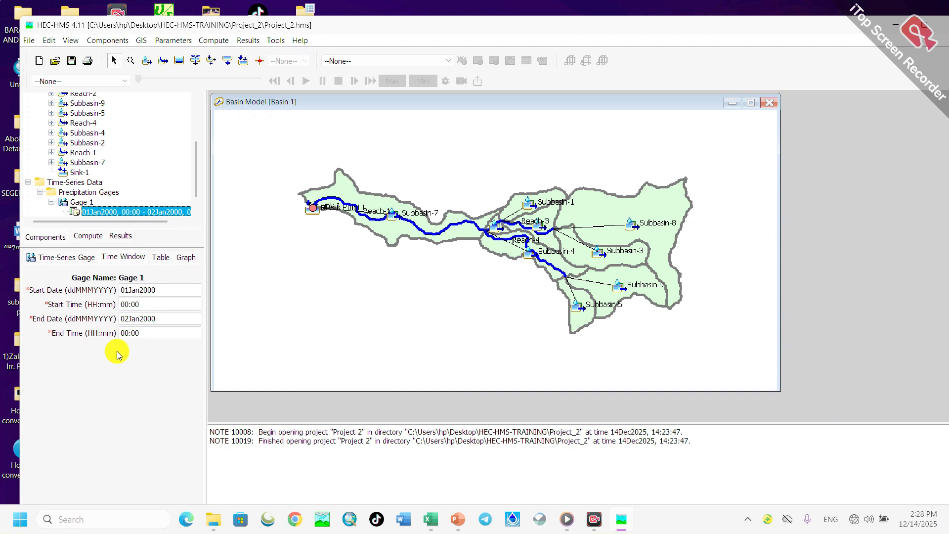
pyautogui.click(165, 290)
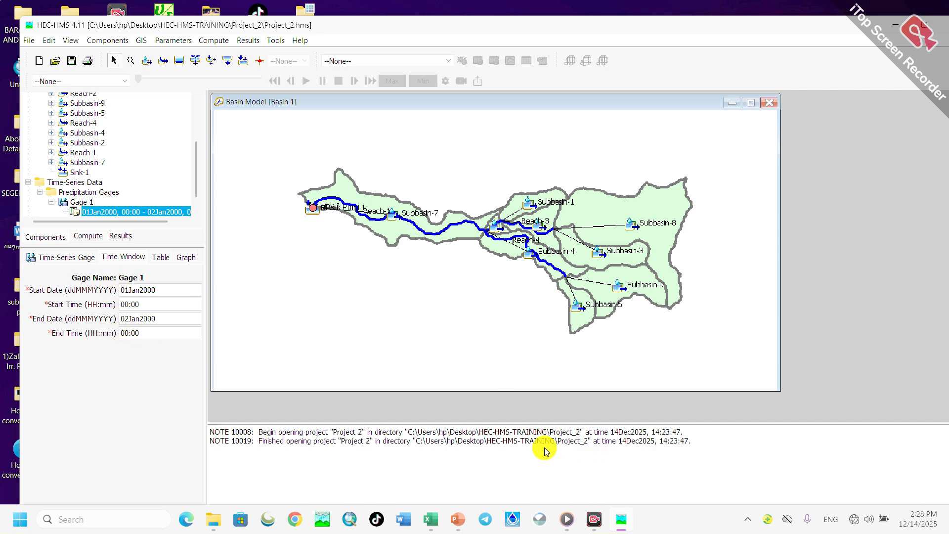
pyautogui.moveTo(433, 519)
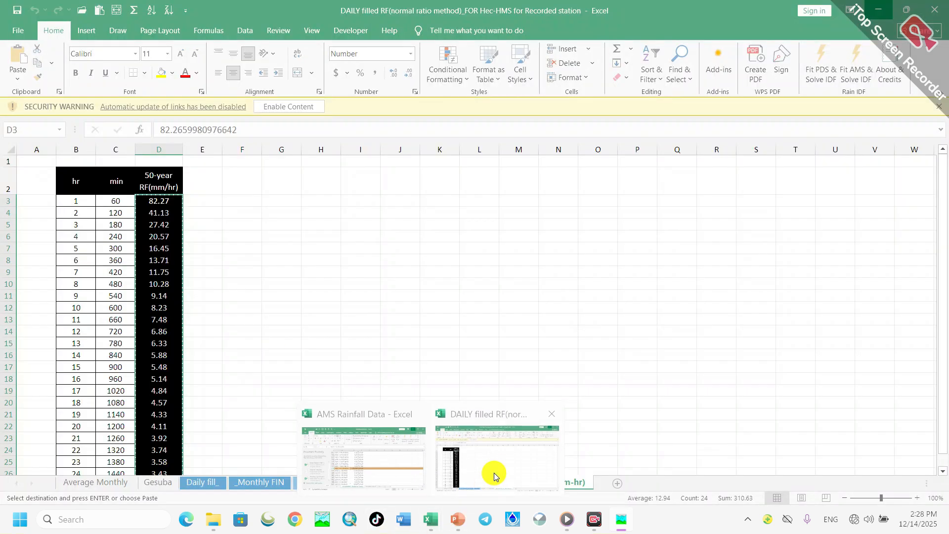
pyautogui.click(494, 472)
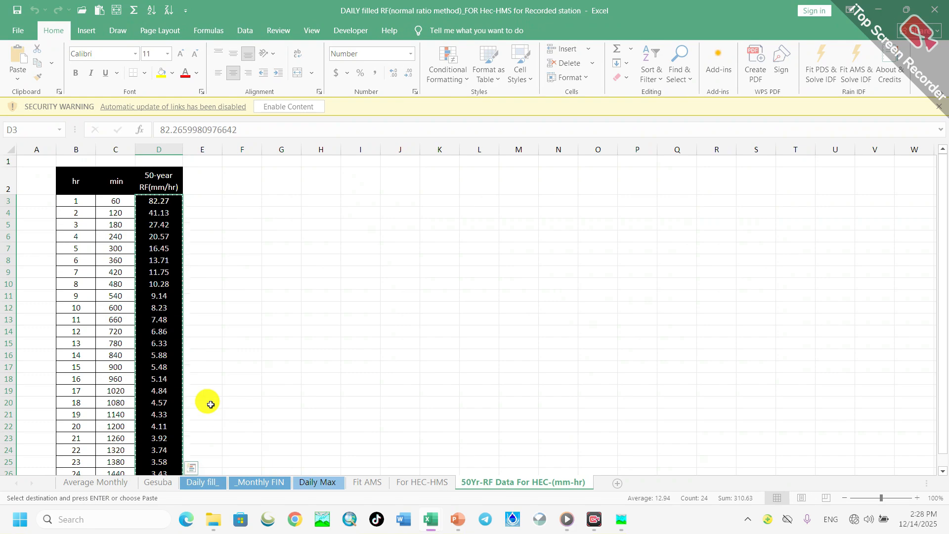
# - Look through the daily rainfall on the Gesuba sheet for the highlighted peak value and select it in cell K312
pyautogui.scroll(-3, 211, 404)
pyautogui.click(157, 482)
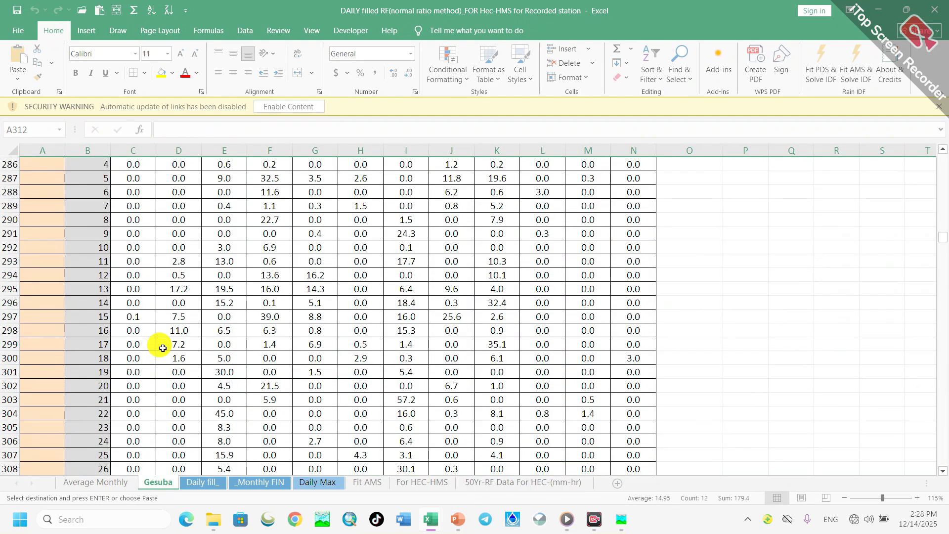
pyautogui.scroll(-5, 168, 346)
pyautogui.scroll(2, 306, 367)
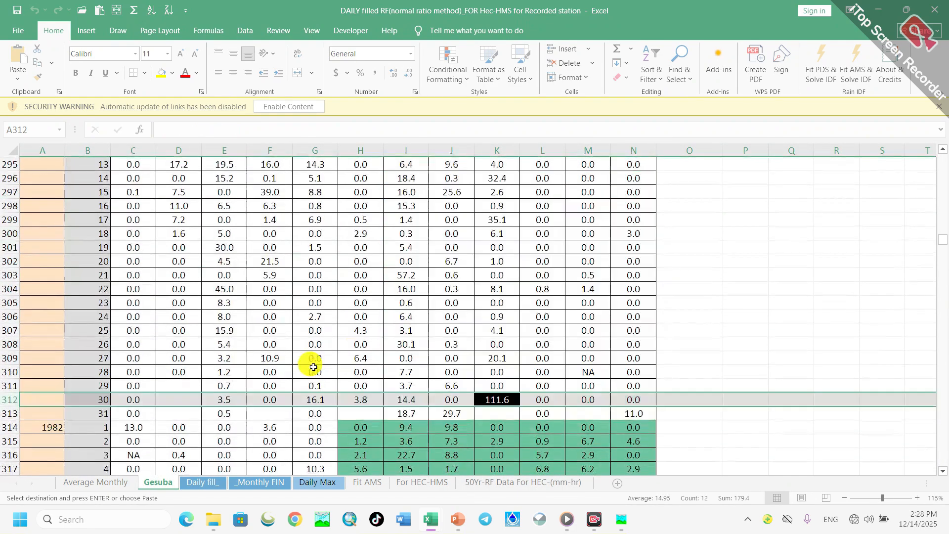
pyautogui.scroll(10, 314, 367)
pyautogui.scroll(-20, 321, 361)
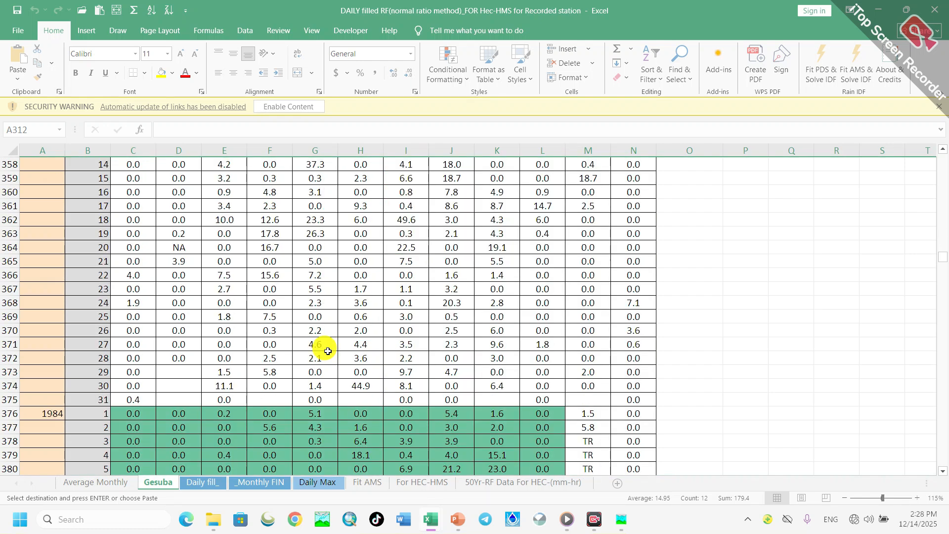
pyautogui.scroll(-15, 328, 351)
pyautogui.scroll(20, 332, 351)
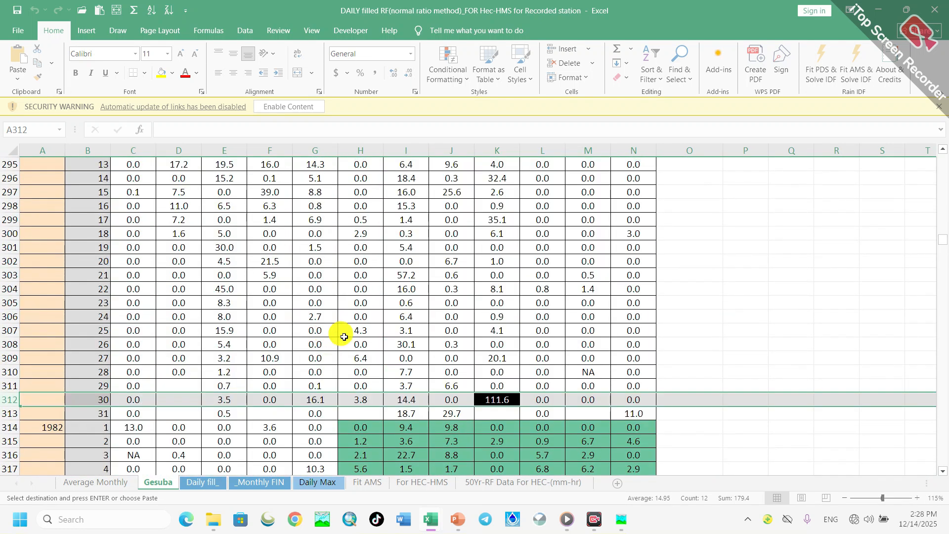
pyautogui.scroll(-4, 413, 335)
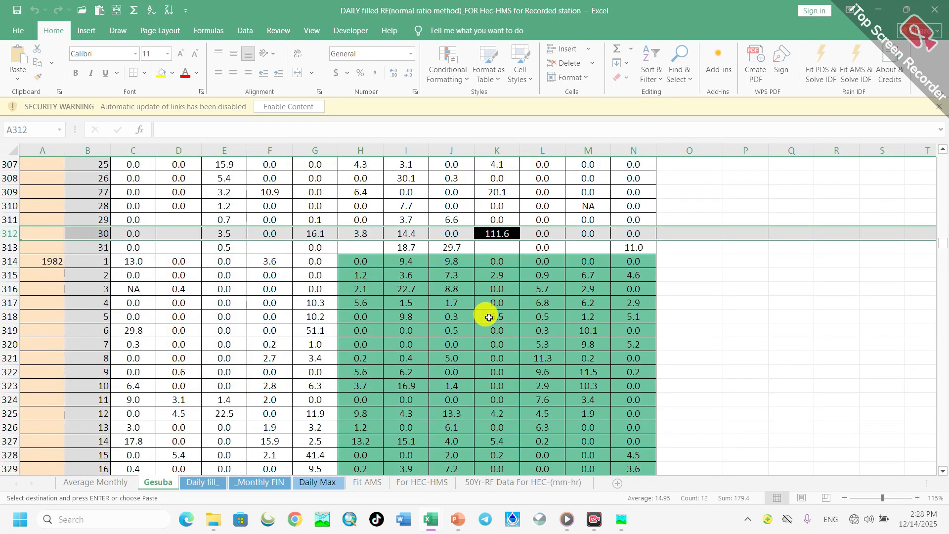
pyautogui.scroll(2, 302, 316)
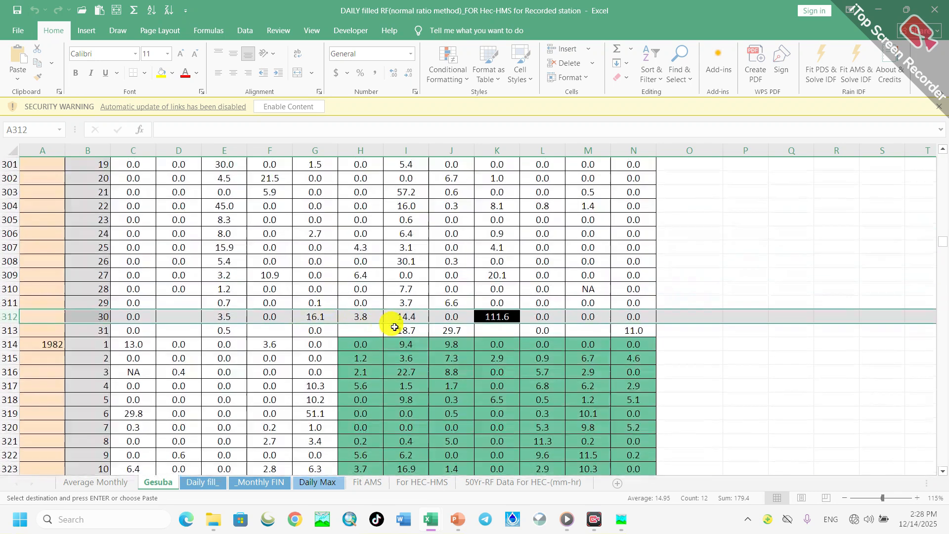
pyautogui.click(495, 317)
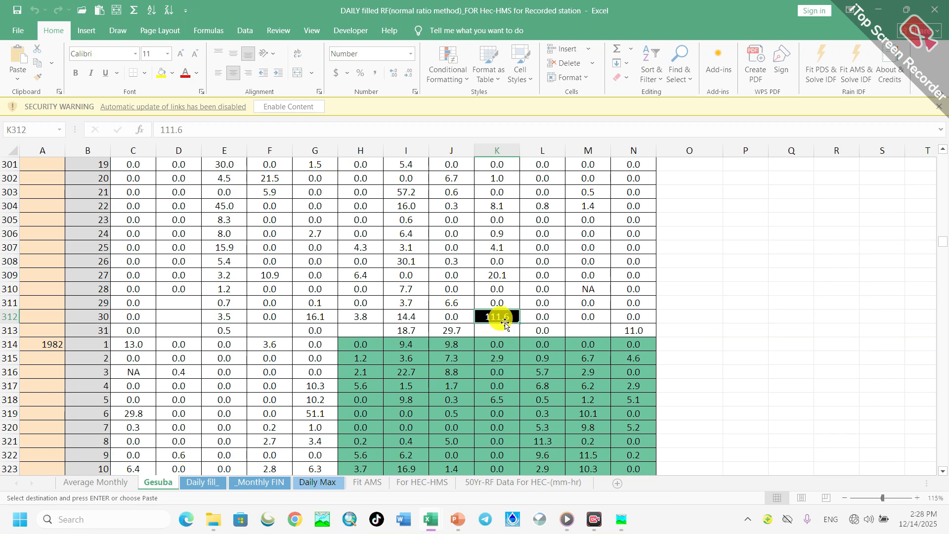
# - Trace the year and day of the highlighted peak rainfall in row 312 of the Gesuba sheet
pyautogui.scroll(3, 127, 345)
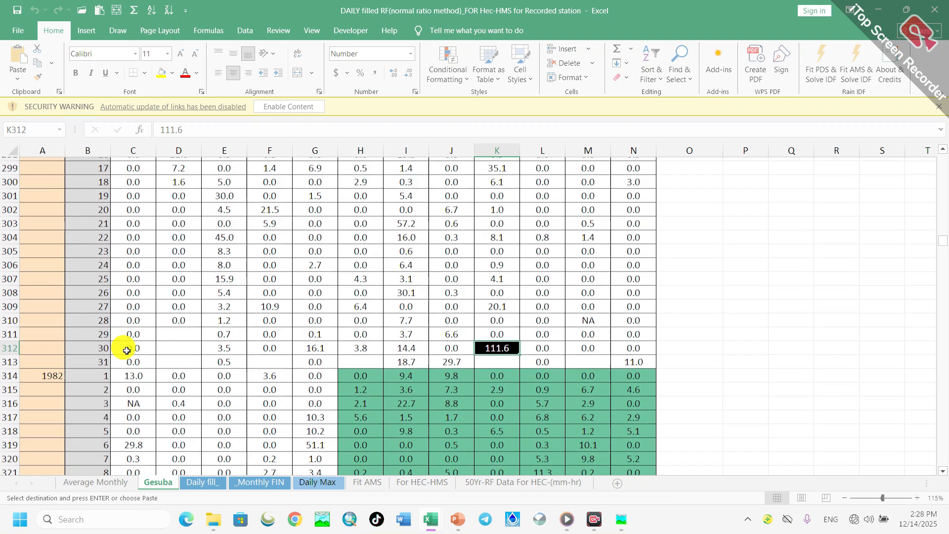
pyautogui.scroll(5, 127, 350)
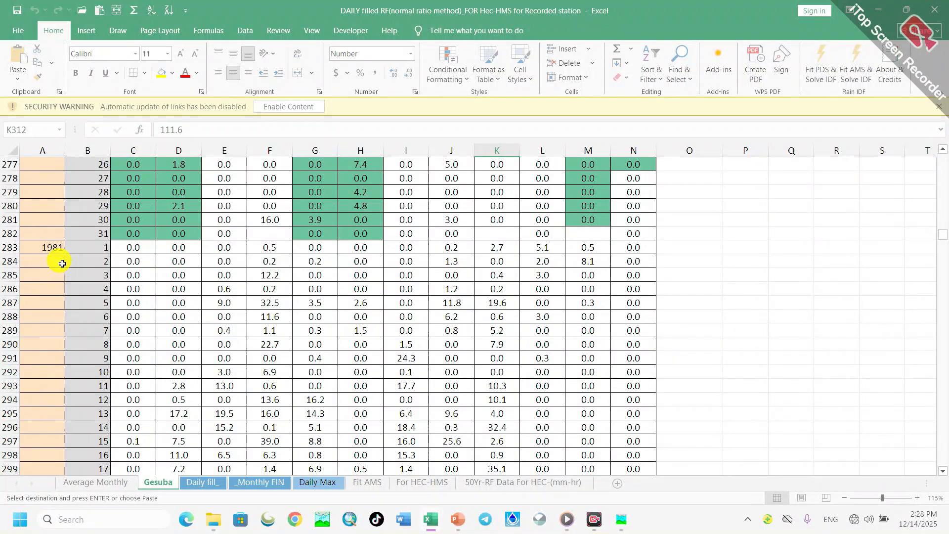
pyautogui.scroll(-6, 544, 361)
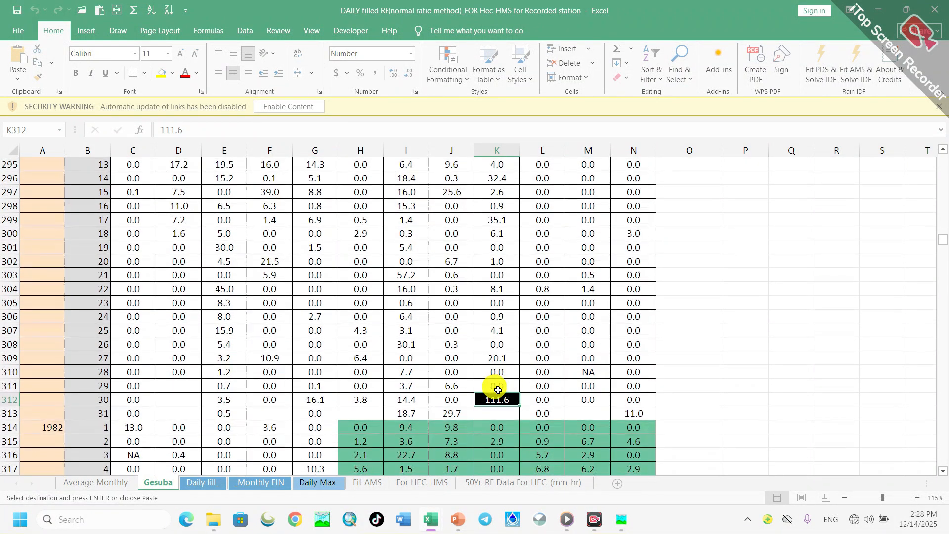
pyautogui.click(10, 400)
pyautogui.click(74, 397)
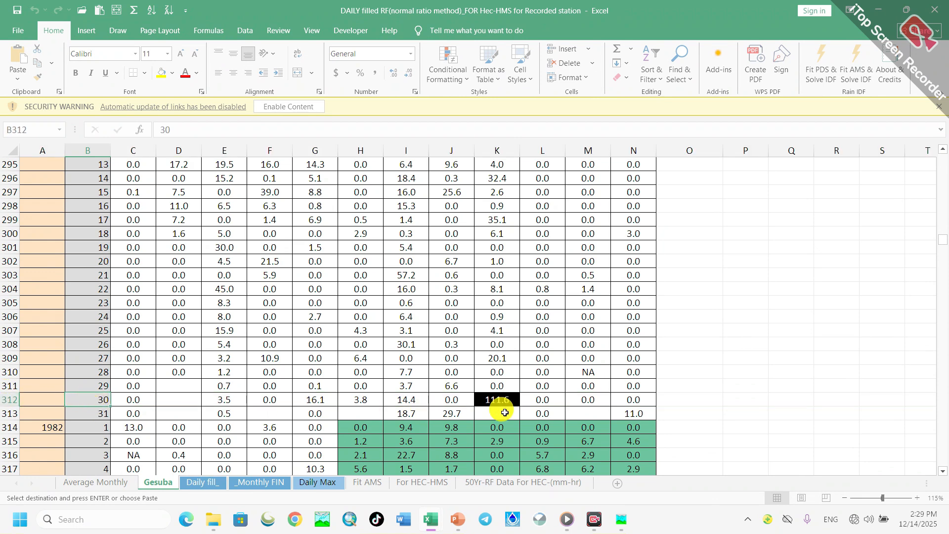
pyautogui.scroll(-4, 445, 390)
pyautogui.scroll(-2, 394, 372)
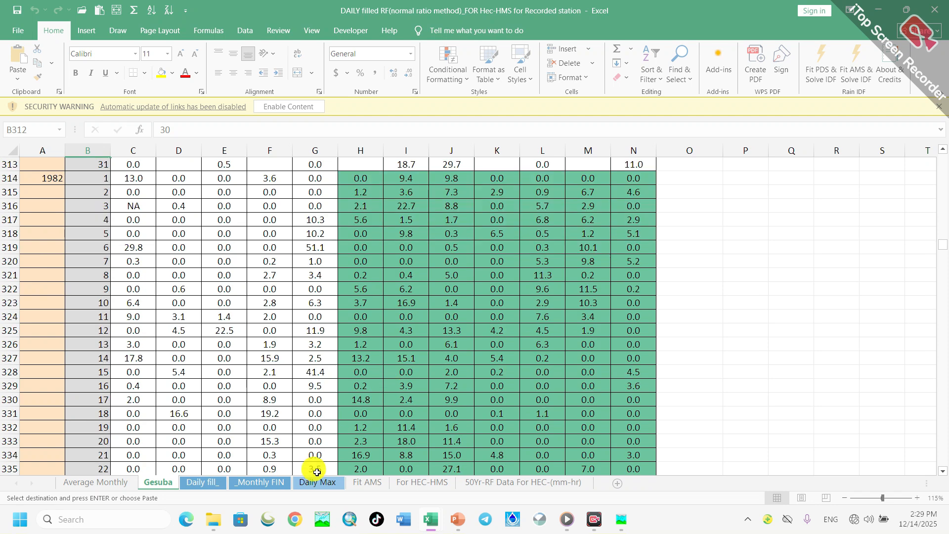
# - Check the highlighted 1981 row on the Daily Max sheet for the September maximum and its date note
pyautogui.click(315, 482)
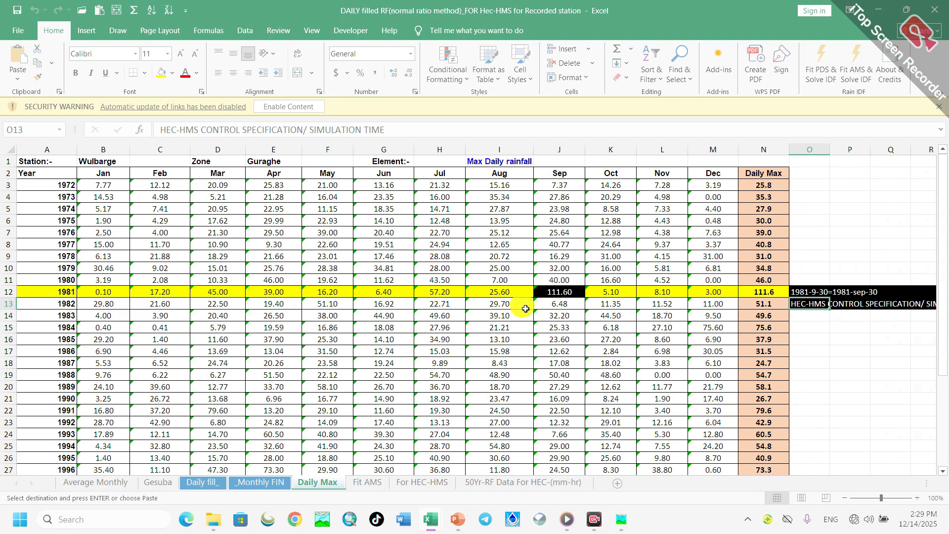
pyautogui.click(562, 293)
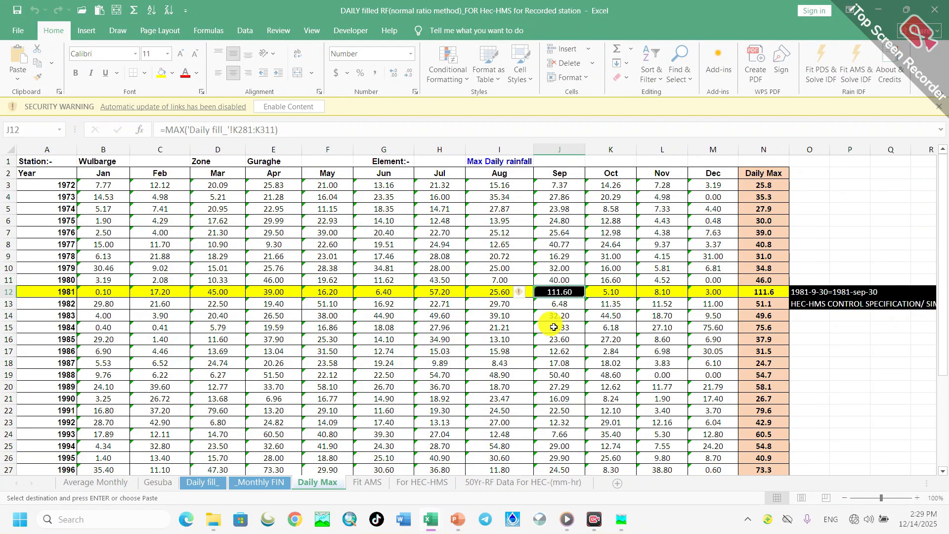
pyautogui.scroll(-4, 508, 374)
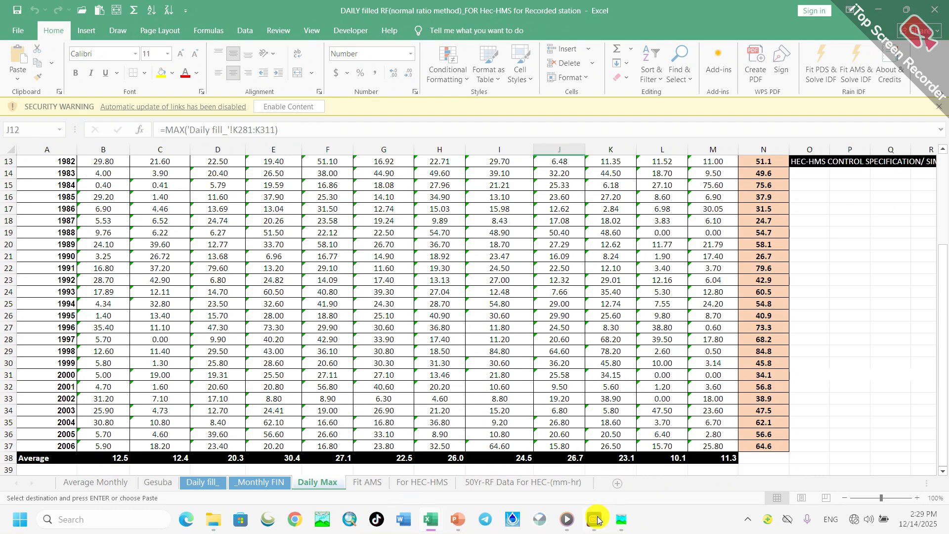
# - Return to HEC-HMS and set Gage 1's start date to 30sep1981 and end date to 01oct1981, keeping both times at 00:00
pyautogui.moveTo(631, 527)
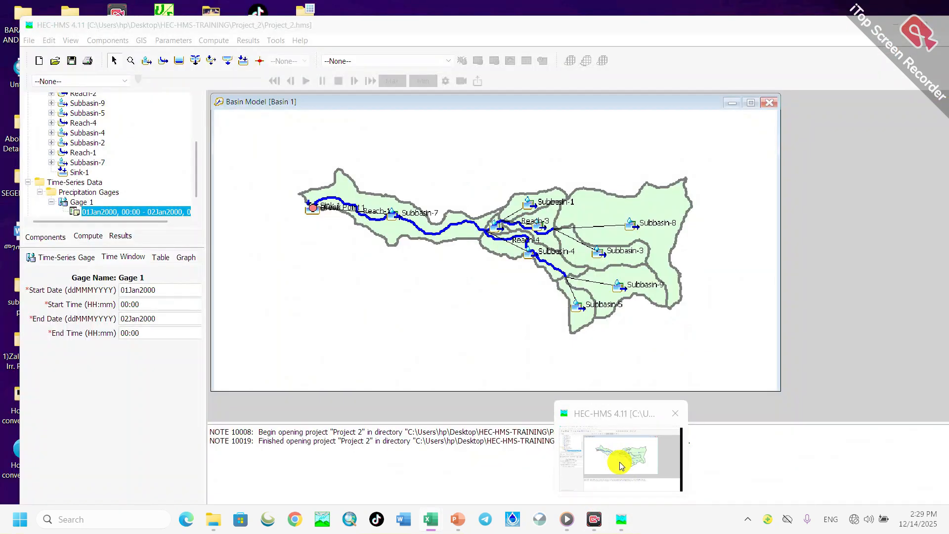
pyautogui.click(621, 465)
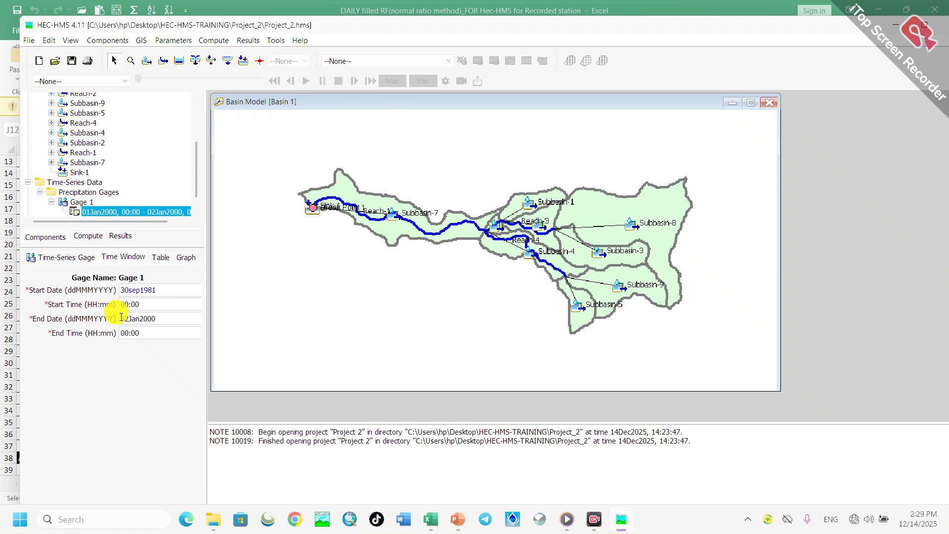
pyautogui.click(140, 305)
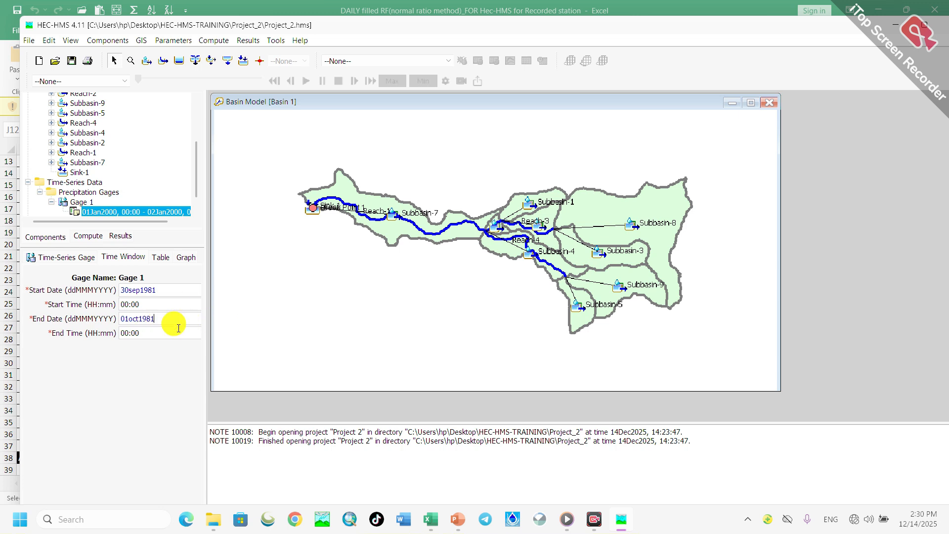
pyautogui.click(157, 332)
pyautogui.click(164, 320)
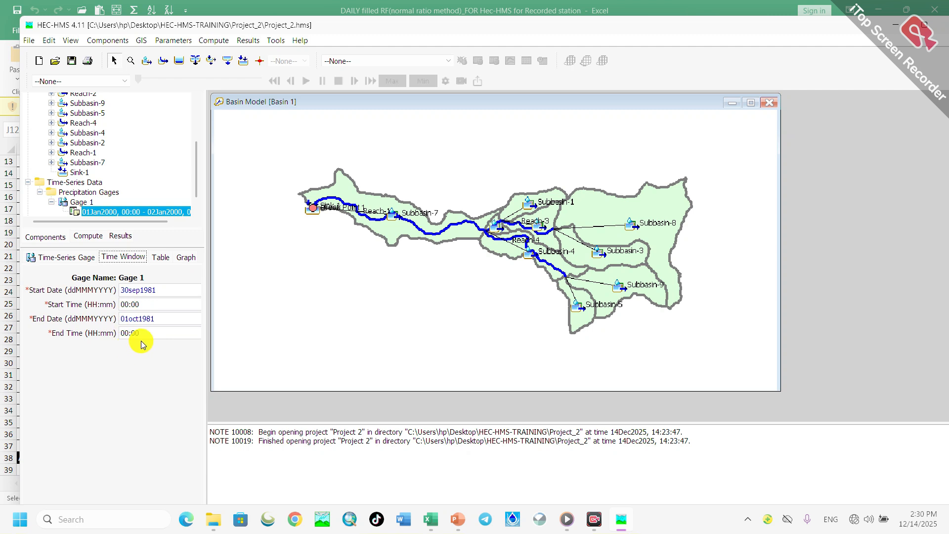
# - Open Gage 1's precipitation table, review its hourly rows, and select the precipitation cell for 30Sep1981, 01:00
pyautogui.click(168, 260)
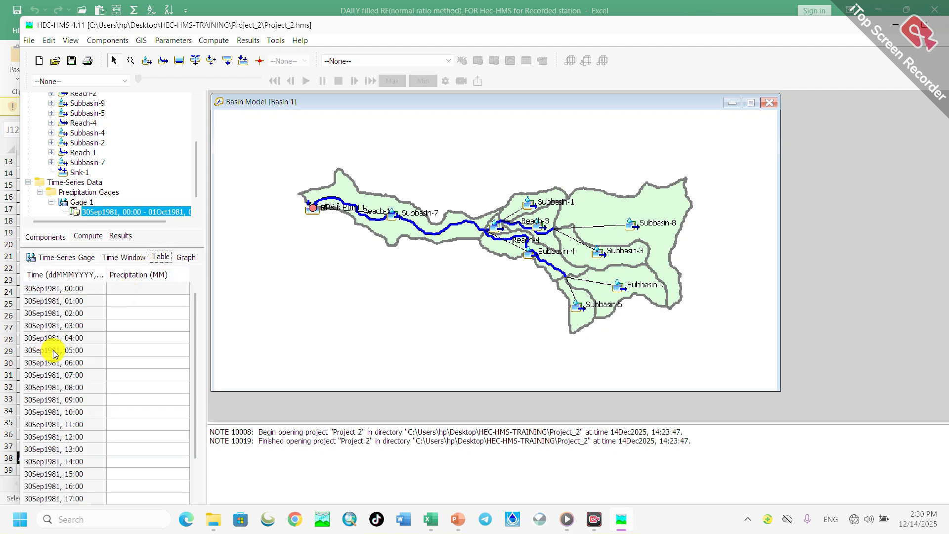
pyautogui.scroll(-2, 54, 352)
pyautogui.scroll(2, 54, 353)
pyautogui.scroll(-2, 54, 353)
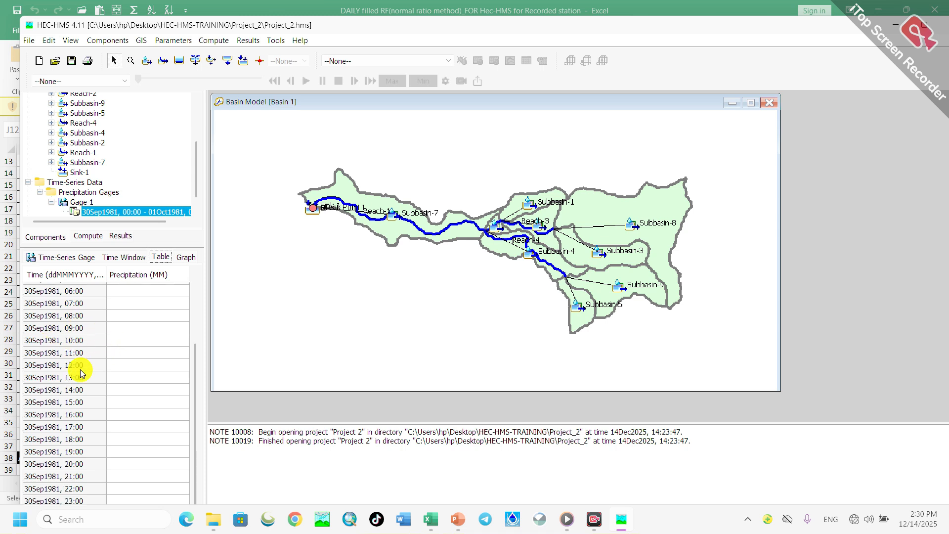
pyautogui.scroll(2, 84, 370)
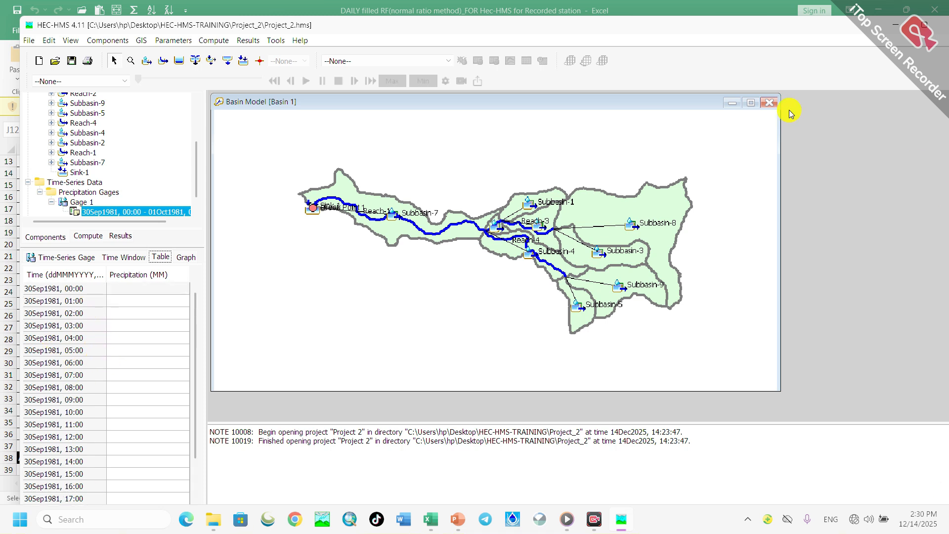
pyautogui.click(126, 301)
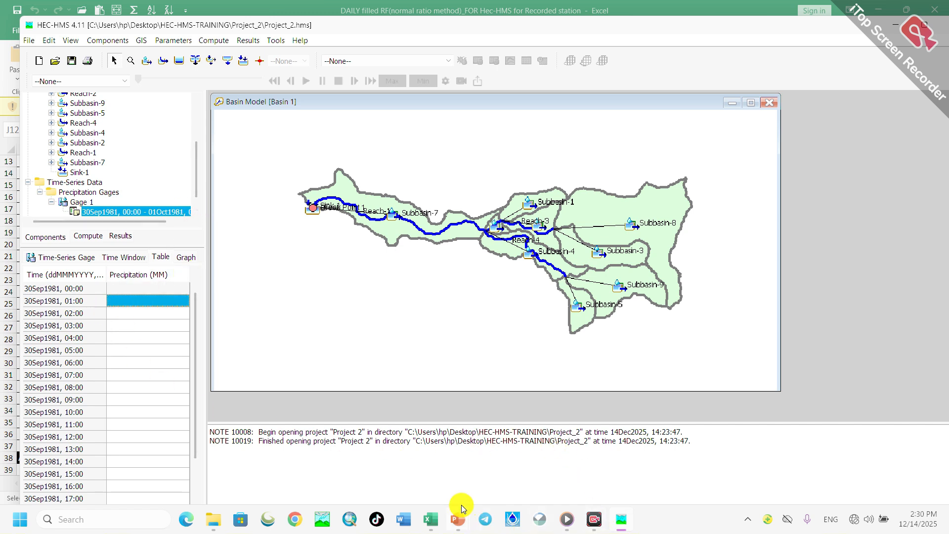
# - Switch to the rainfall workbook in Excel and review the hourly values on the 50Yr-RF Data For HEC-(mm-hr) sheet
pyautogui.moveTo(430, 520)
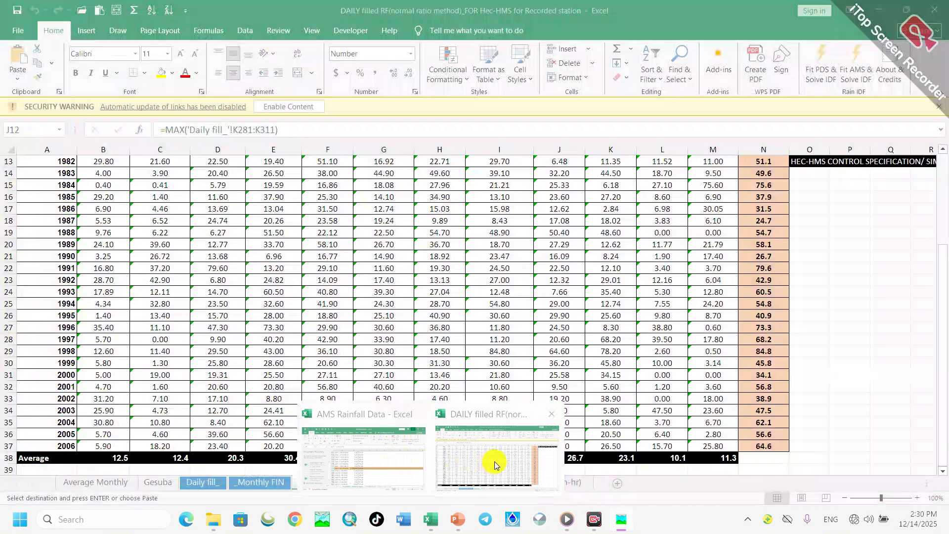
pyautogui.click(494, 461)
pyautogui.click(514, 482)
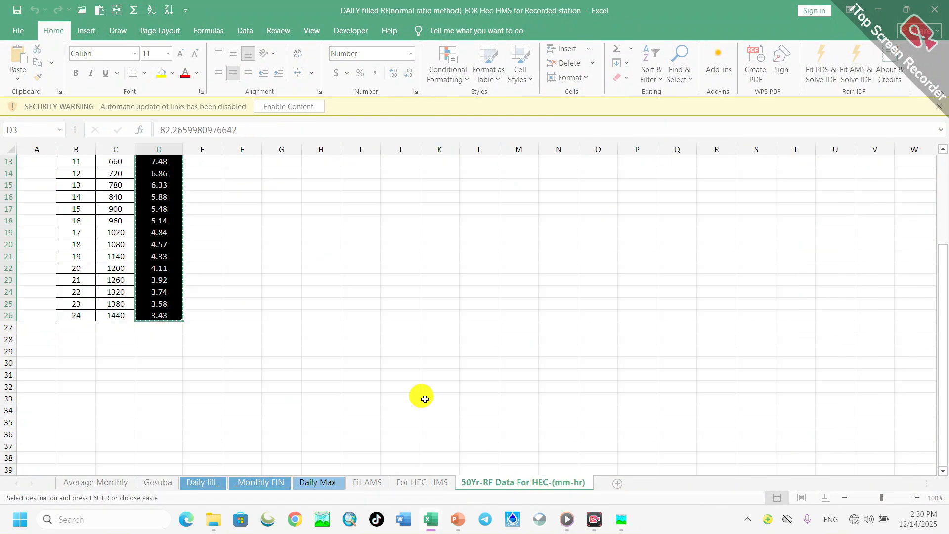
pyautogui.scroll(4, 193, 312)
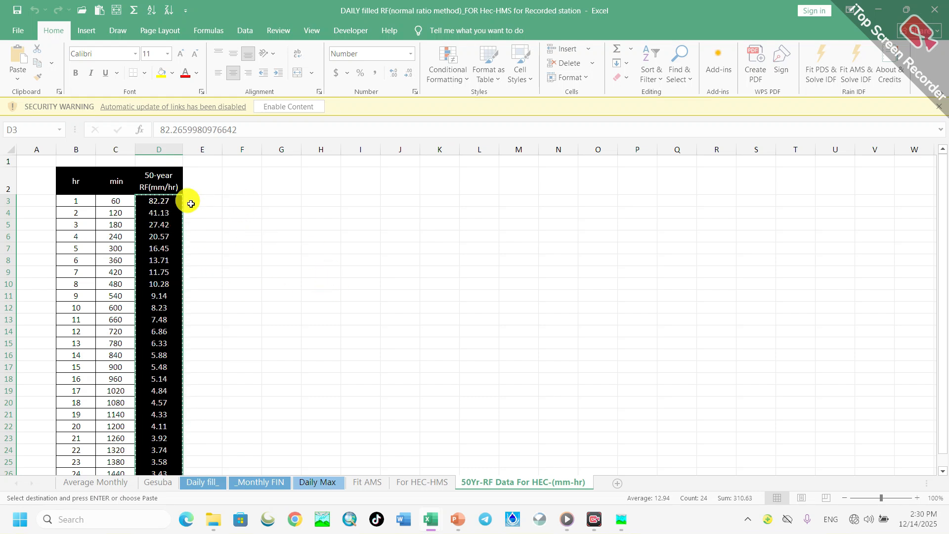
pyautogui.scroll(-3, 232, 280)
pyautogui.scroll(3, 232, 280)
pyautogui.scroll(-3, 115, 277)
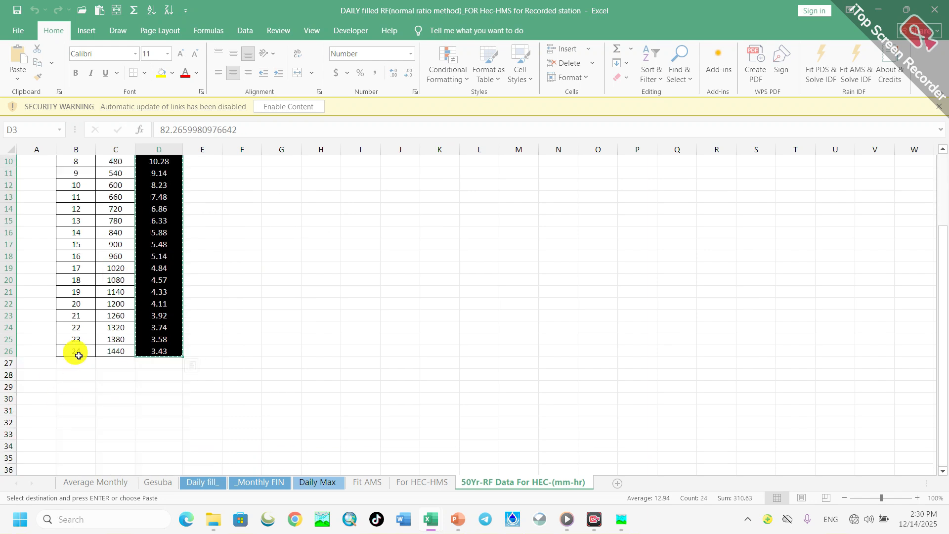
pyautogui.scroll(3, 79, 355)
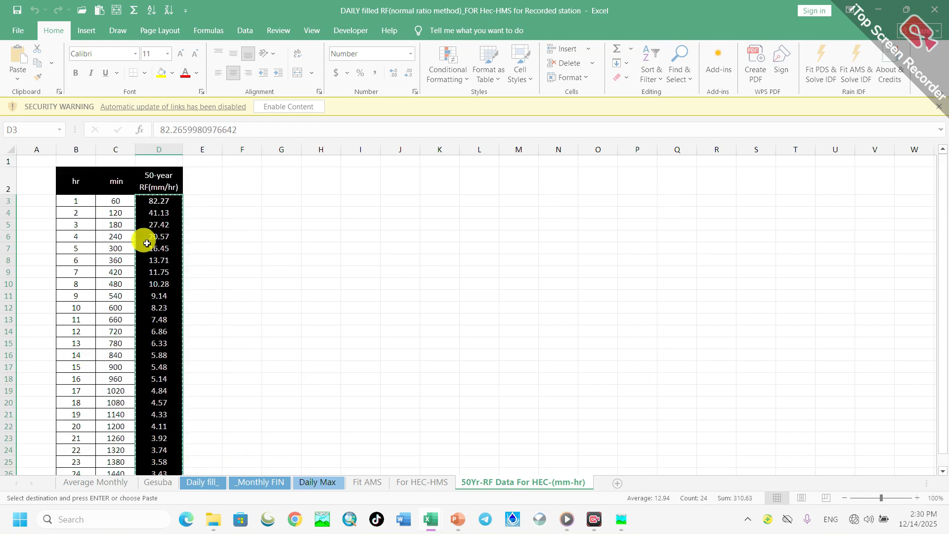
# - Copy the 24 hourly 50-year rainfall values in D3:D26 and return to HEC-HMS
pyautogui.click(262, 244)
pyautogui.click(208, 212)
pyautogui.moveTo(150, 201); pyautogui.dragTo(161, 428)
pyautogui.rightClick(170, 336)
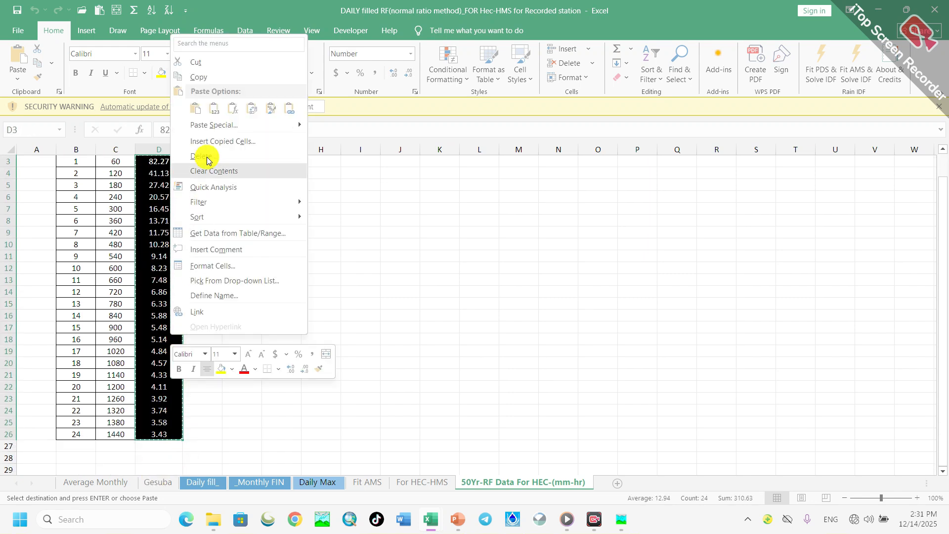
pyautogui.click(218, 75)
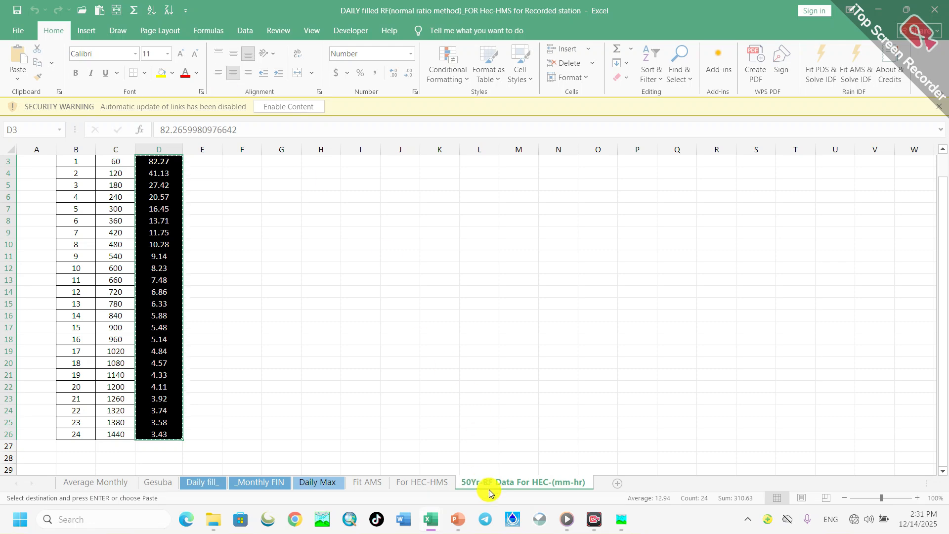
pyautogui.moveTo(622, 522)
pyautogui.click(615, 475)
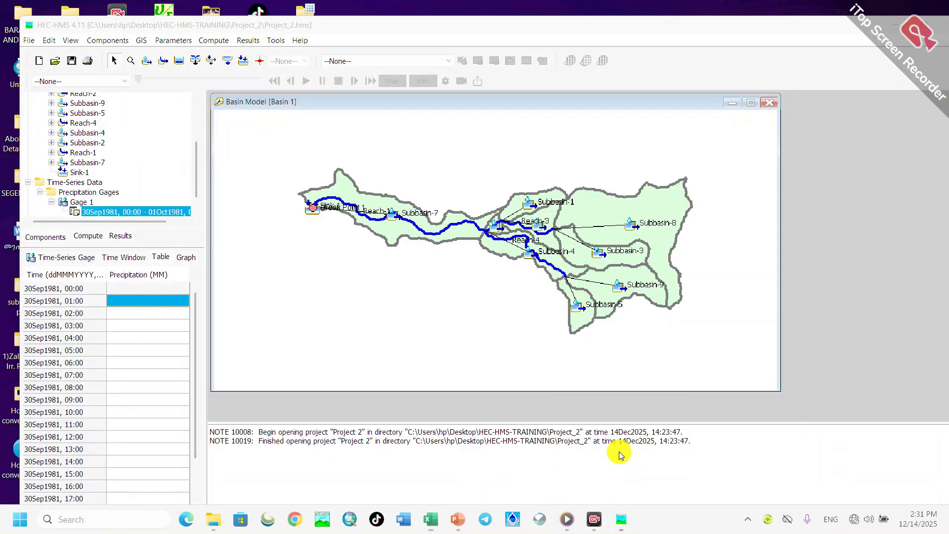
# - Paste the copied rainfall values into Gage 1's precipitation column starting at 30Sep1981, 01:00, and check the filled rows
pyautogui.rightClick(131, 300)
pyautogui.click(161, 339)
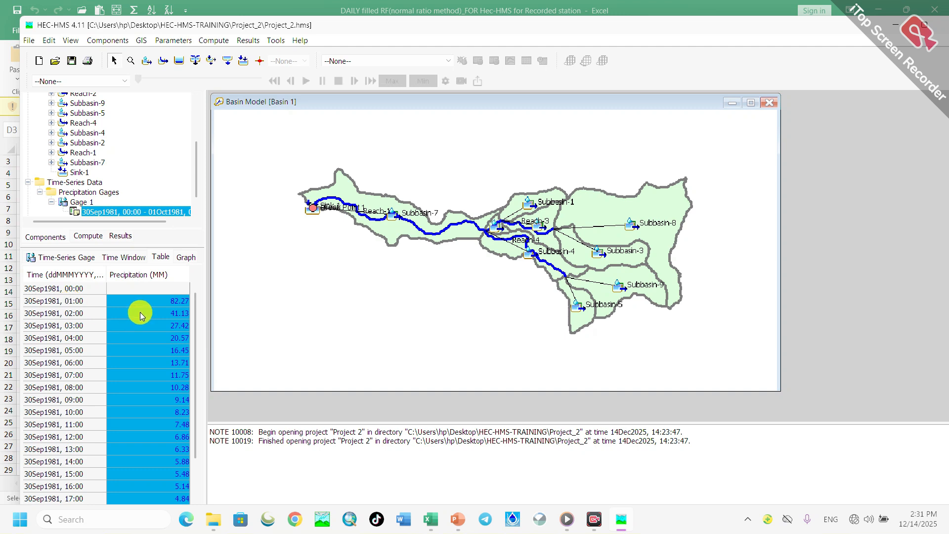
pyautogui.click(141, 289)
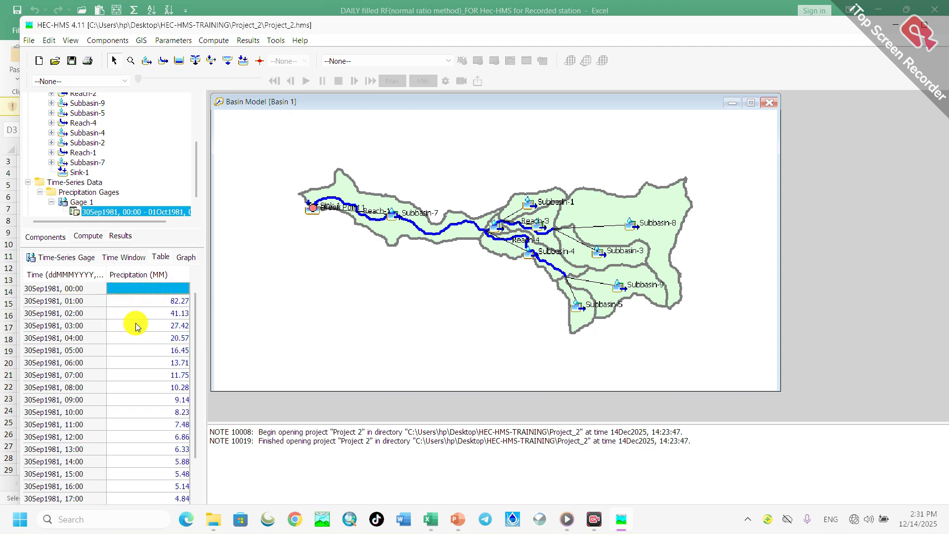
pyautogui.scroll(-2, 142, 316)
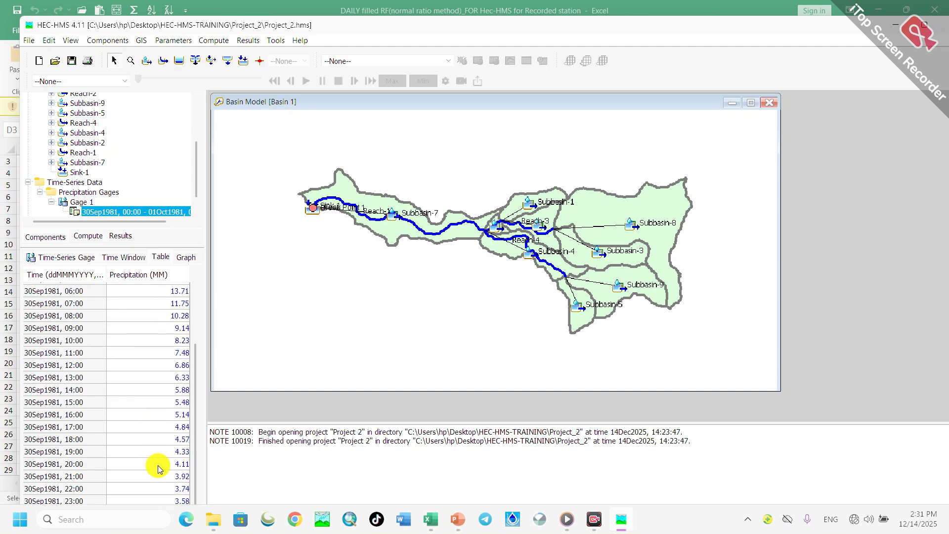
pyautogui.scroll(2, 159, 462)
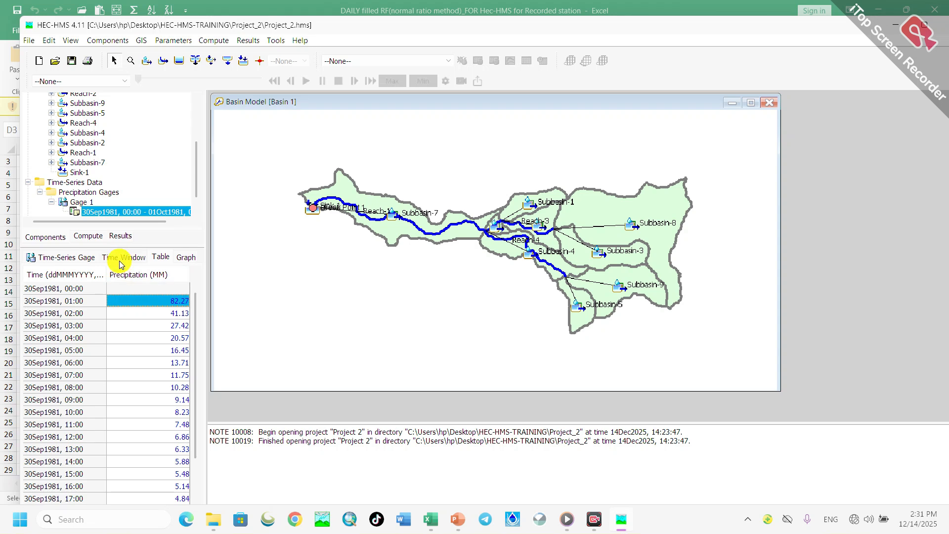
# - Review Gage 1's precipitation graph, time window and time-series gage settings
pyautogui.click(160, 258)
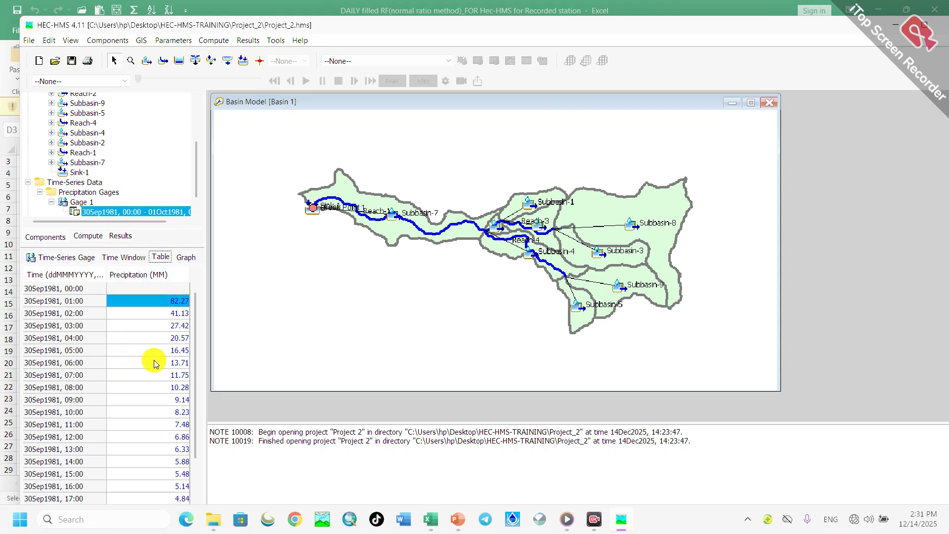
pyautogui.click(187, 258)
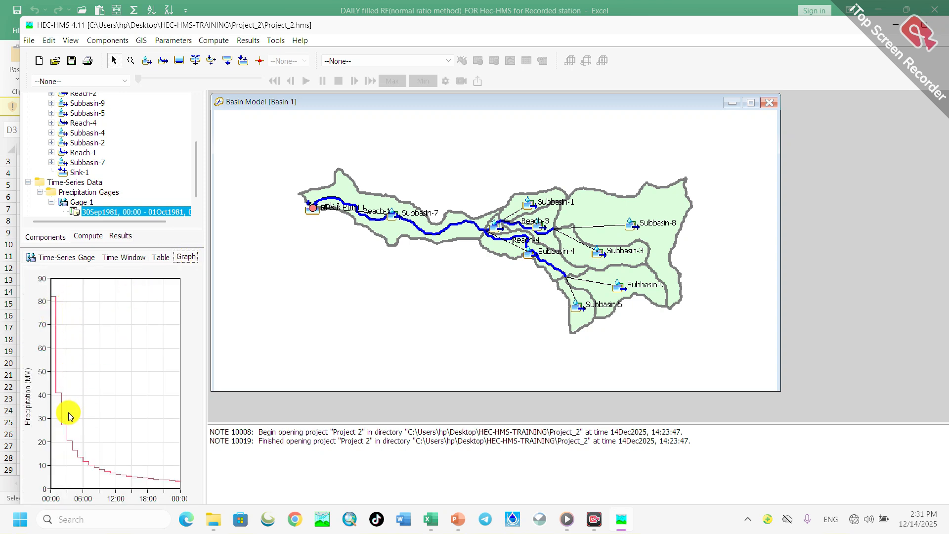
pyautogui.click(126, 257)
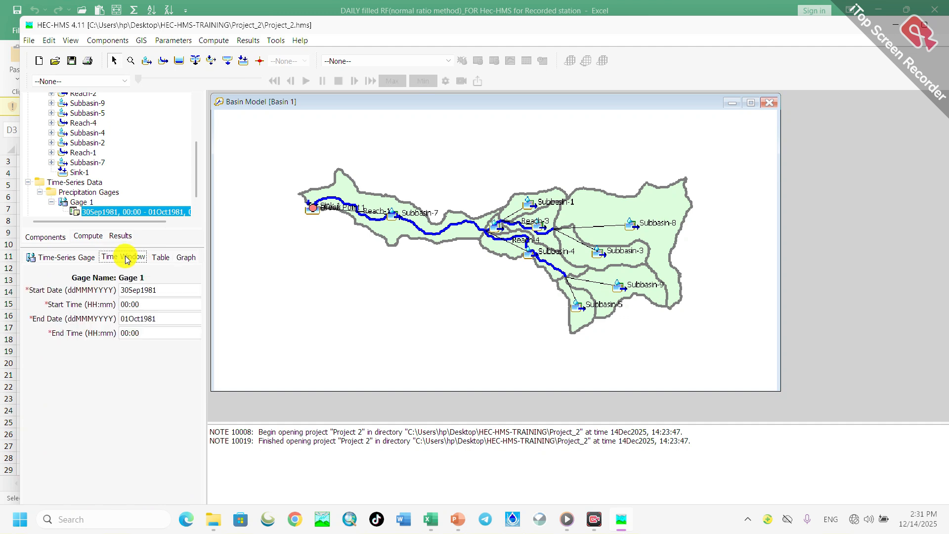
pyautogui.click(65, 257)
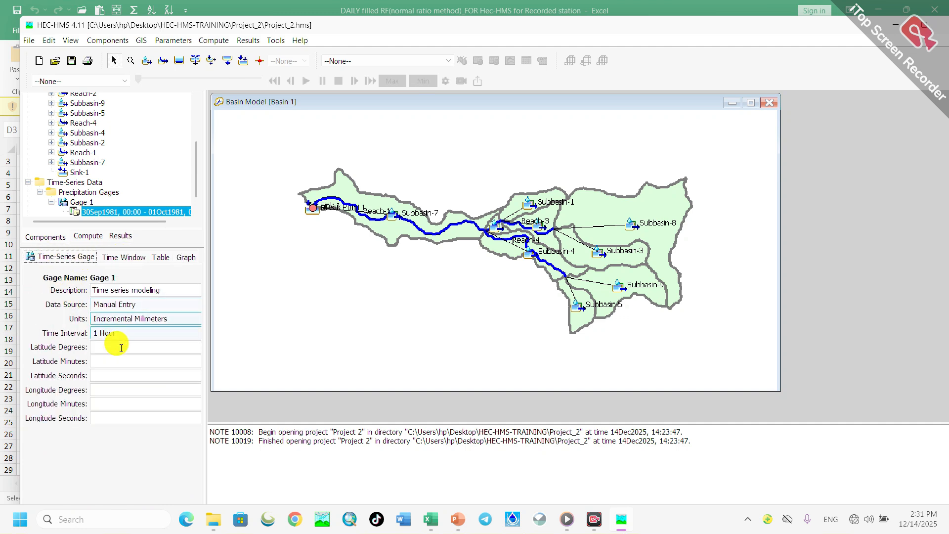
pyautogui.click(77, 201)
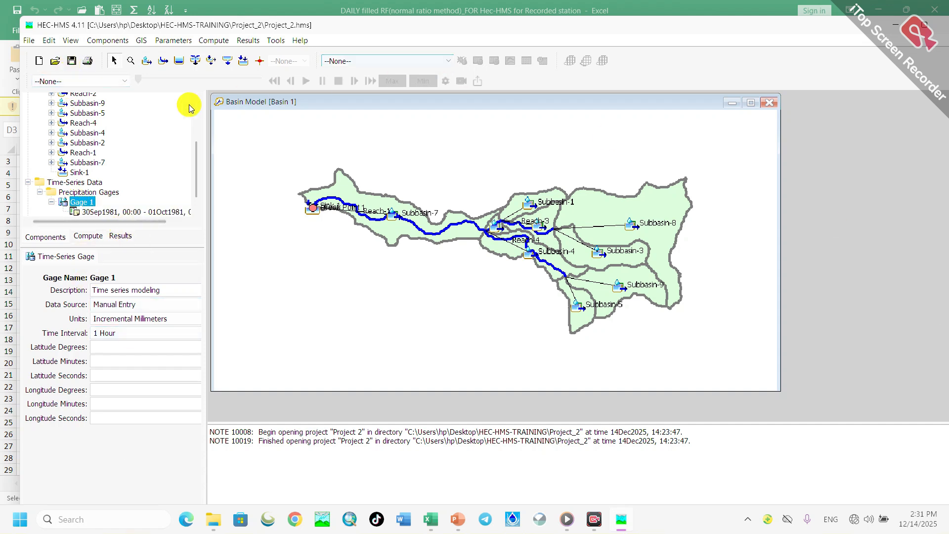
# - Create the meteorologic model Met 1 with the description "meterological model" and close the Meteorologic Model Manager
pyautogui.click(108, 41)
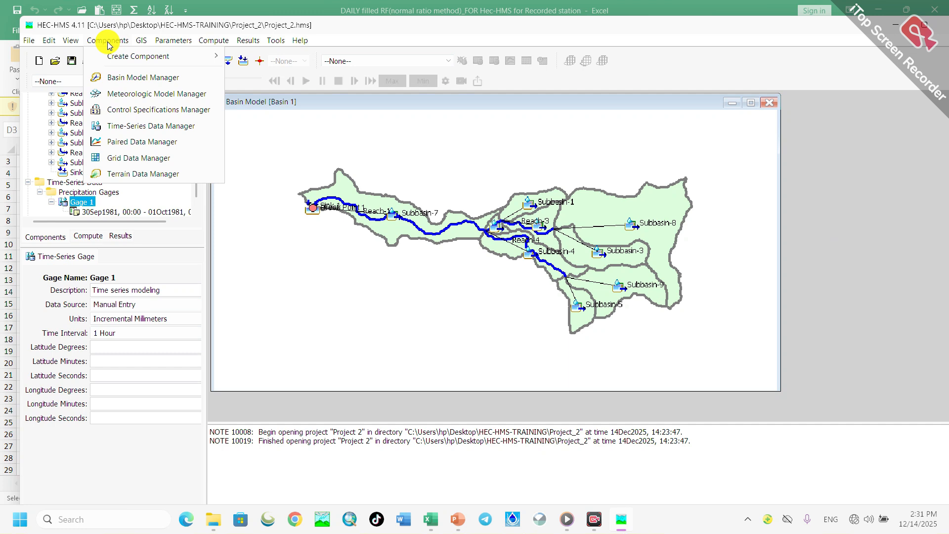
pyautogui.click(139, 95)
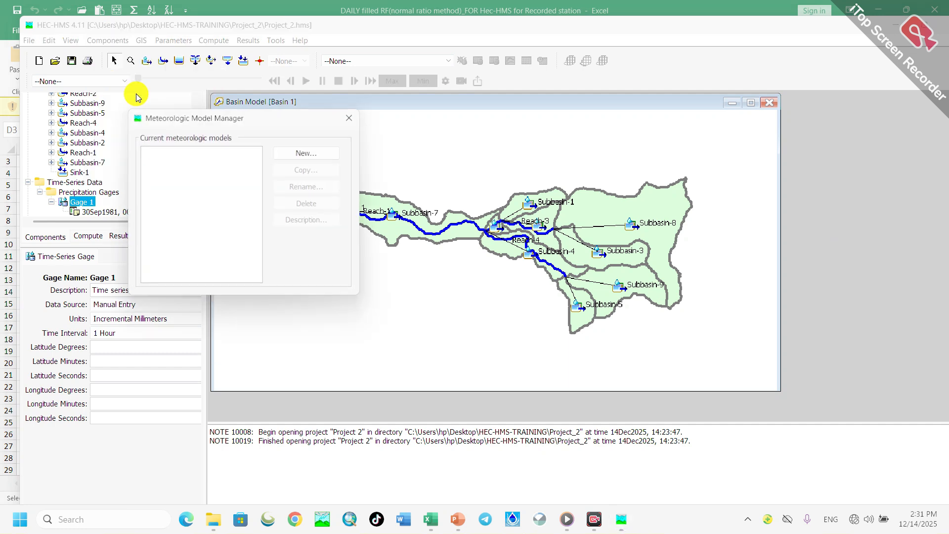
pyautogui.click(319, 153)
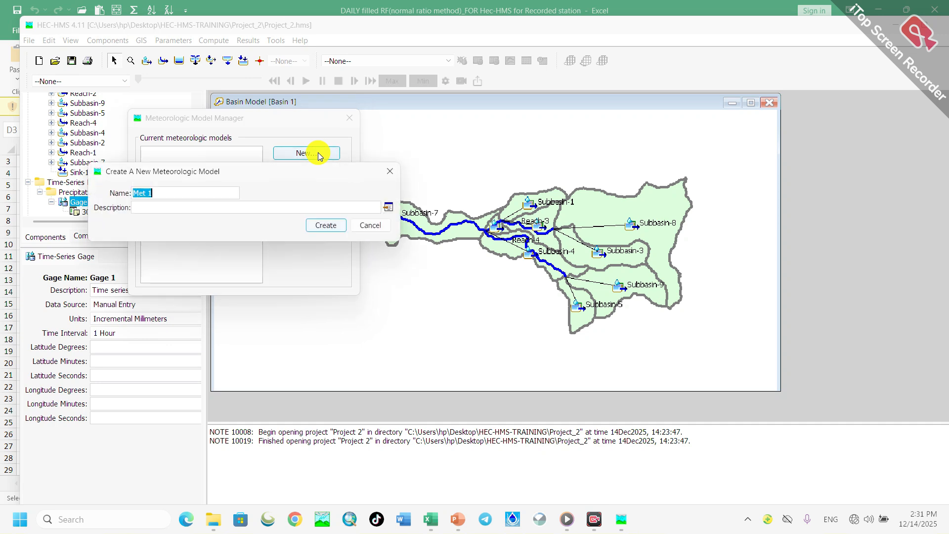
pyautogui.click(149, 207)
pyautogui.write('meterological mode')
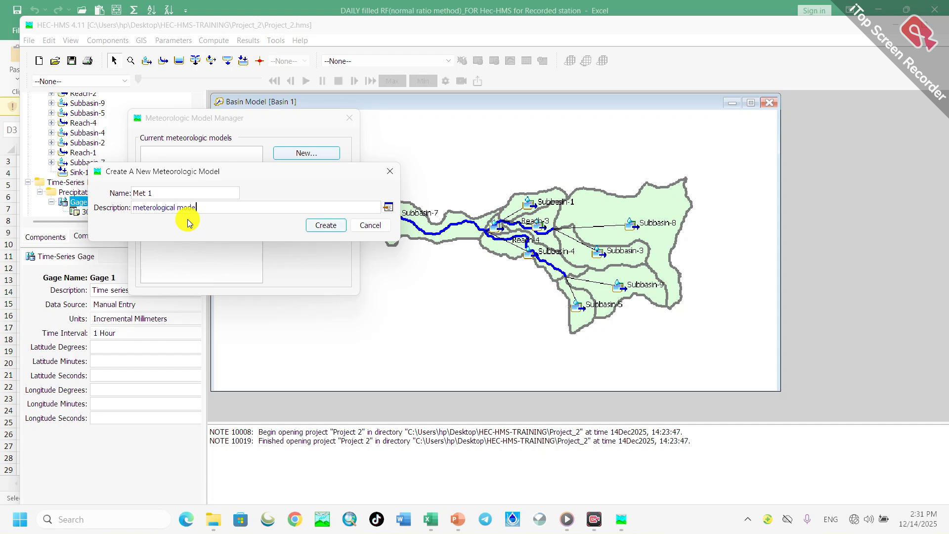
pyautogui.write('l')
pyautogui.click(326, 227)
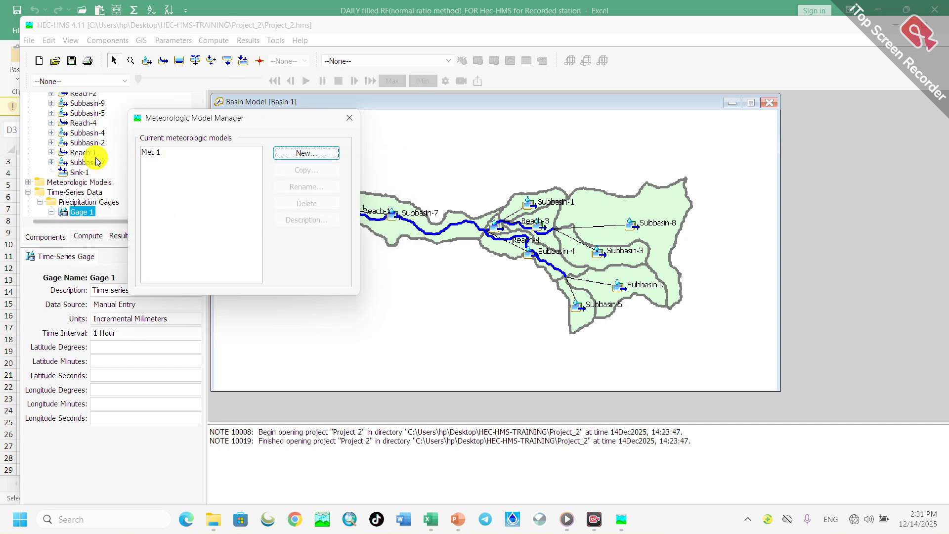
pyautogui.click(153, 151)
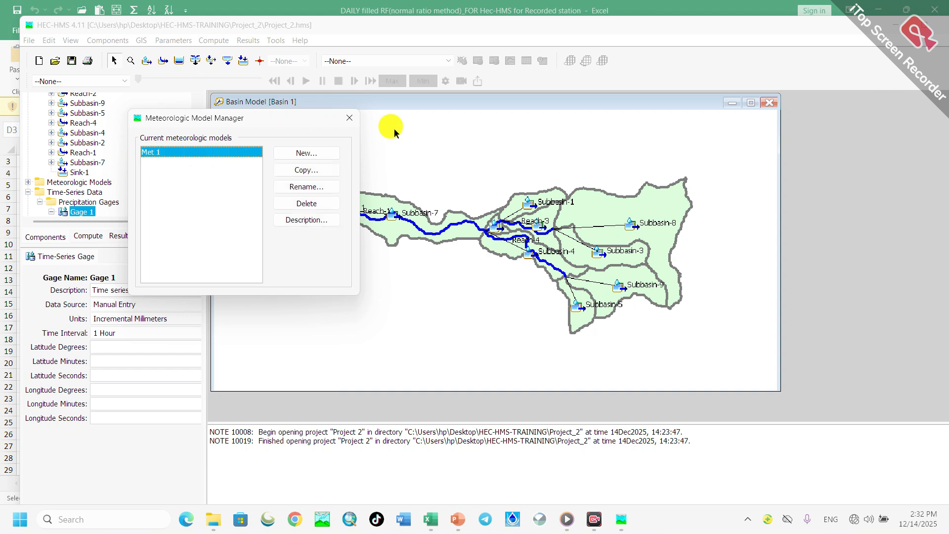
pyautogui.click(350, 117)
# - Open Met 1 under Meteorologic Models and set Replace Missing to Set To Default
pyautogui.scroll(-1, 72, 155)
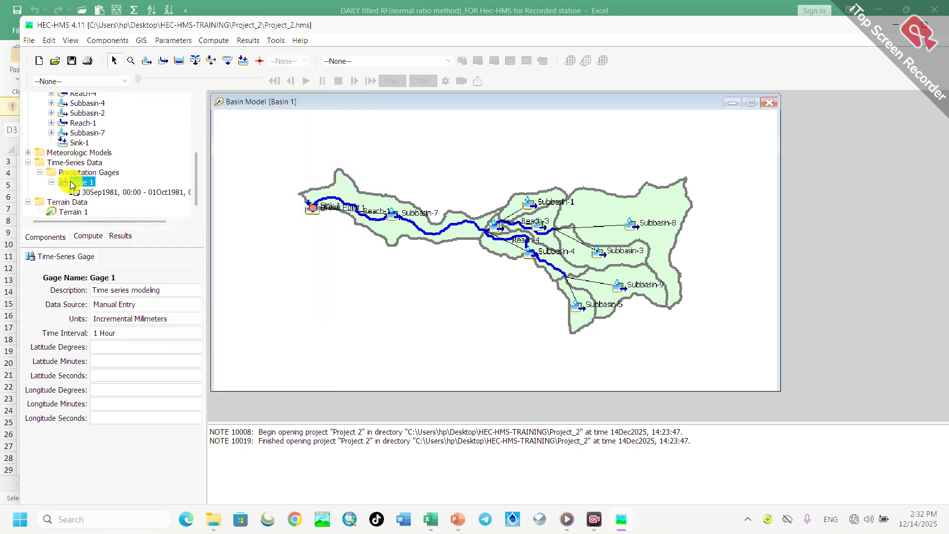
pyautogui.click(64, 153)
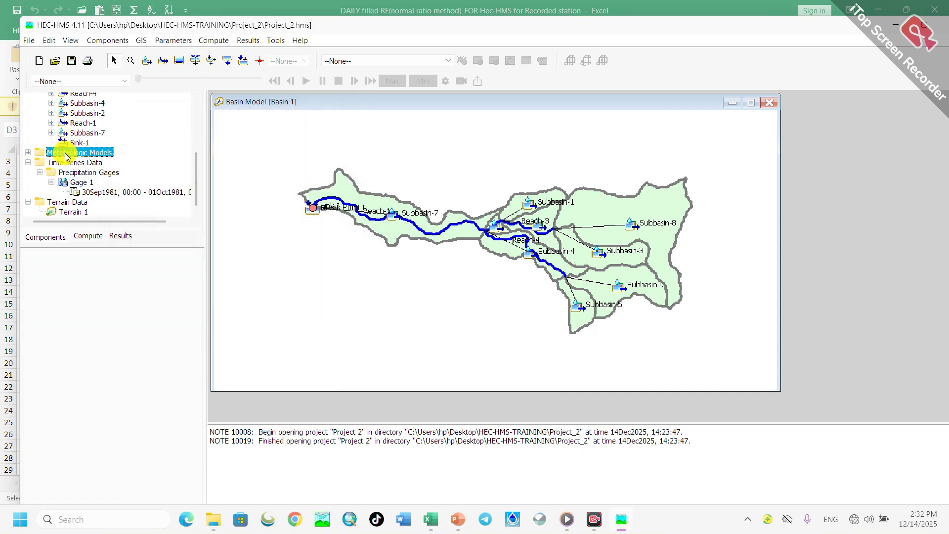
pyautogui.click(29, 152)
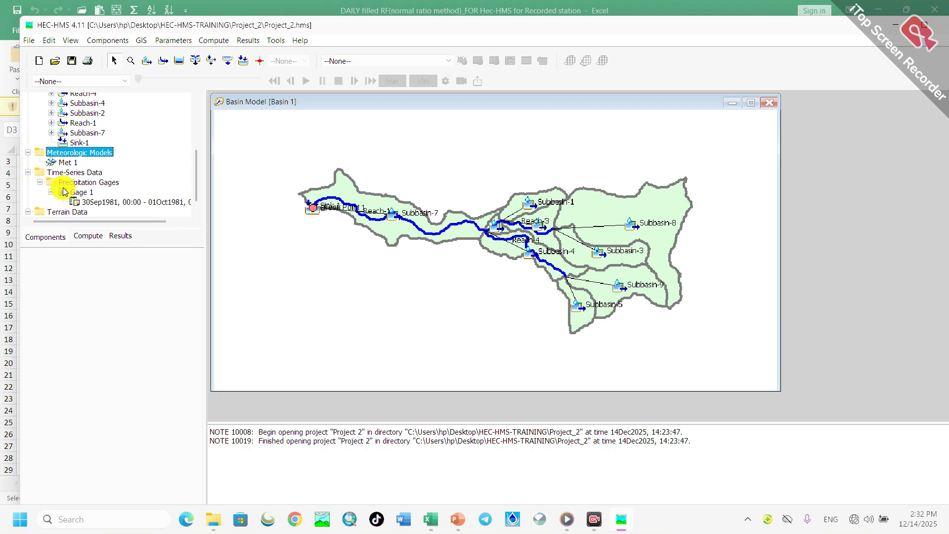
pyautogui.doubleClick(62, 164)
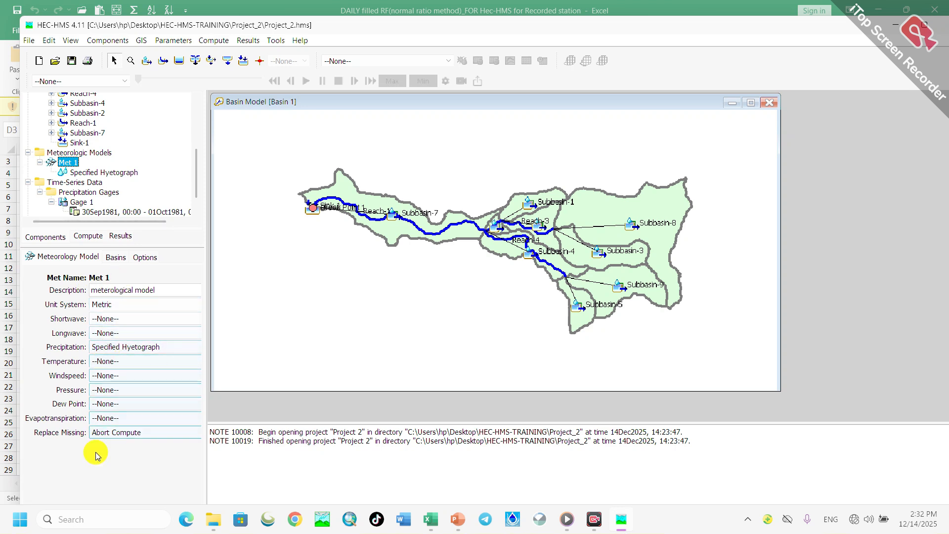
pyautogui.click(120, 438)
pyautogui.click(118, 437)
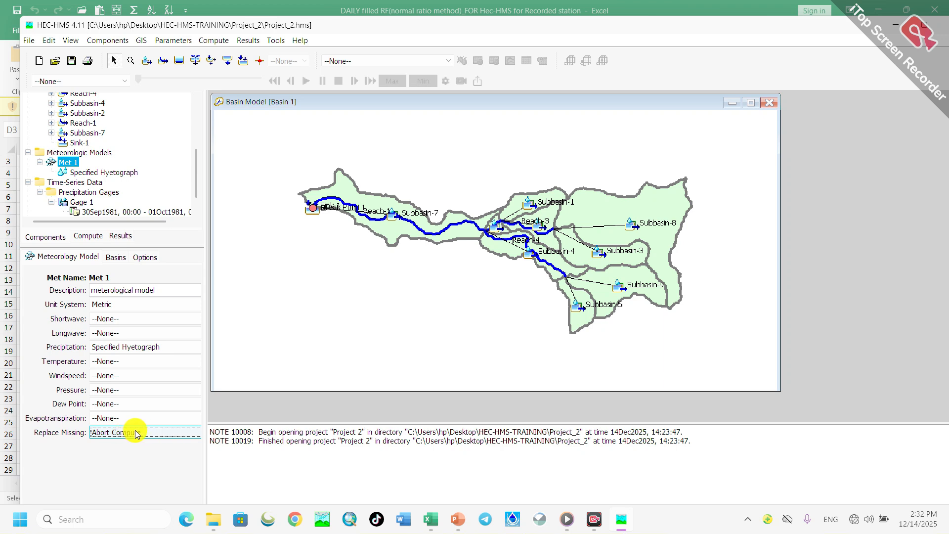
pyautogui.click(142, 433)
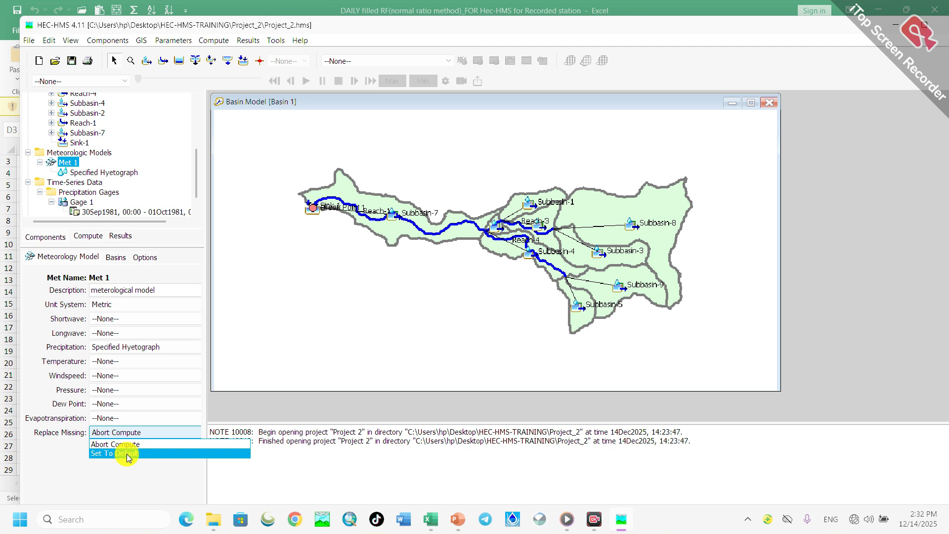
pyautogui.click(130, 452)
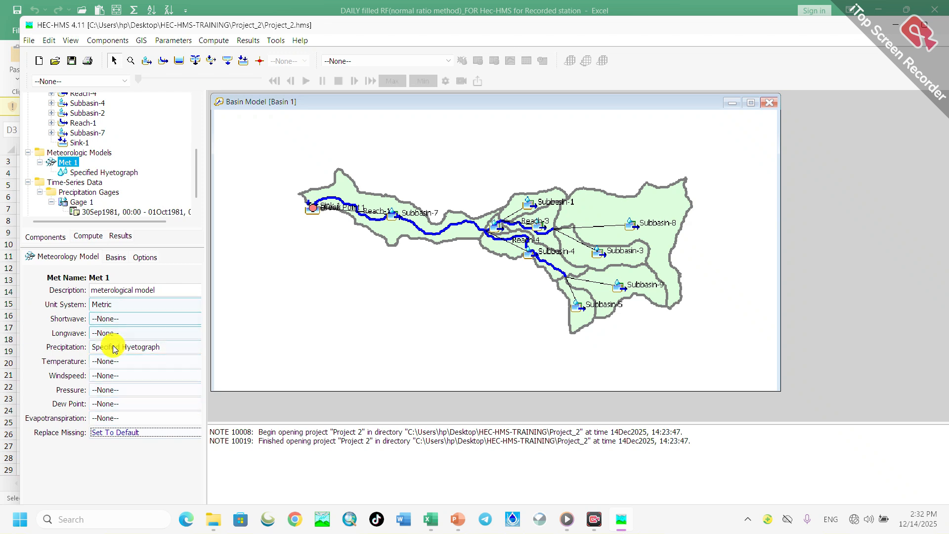
# - Check Met 1's unit system and view its Specified Hyetograph gage table
pyautogui.click(111, 306)
pyautogui.click(112, 306)
pyautogui.click(108, 305)
pyautogui.click(101, 303)
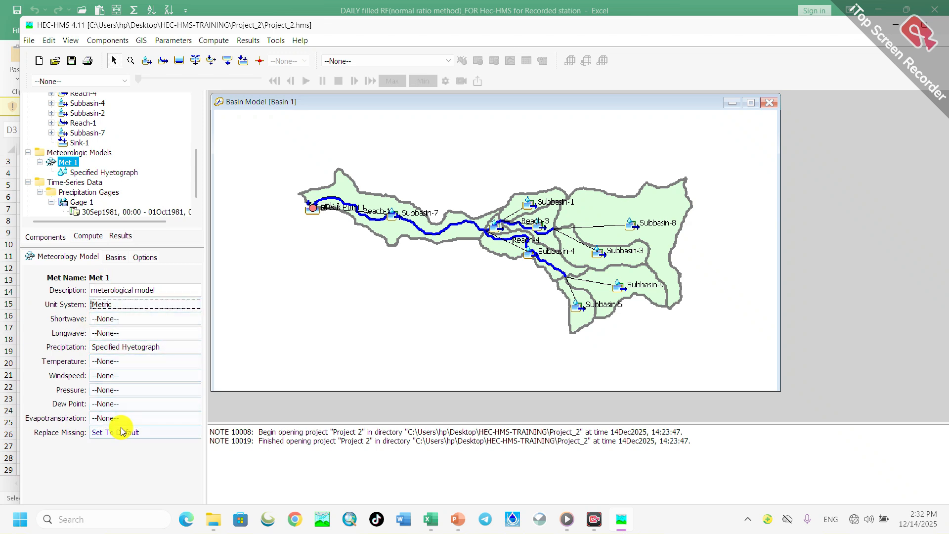
pyautogui.click(83, 259)
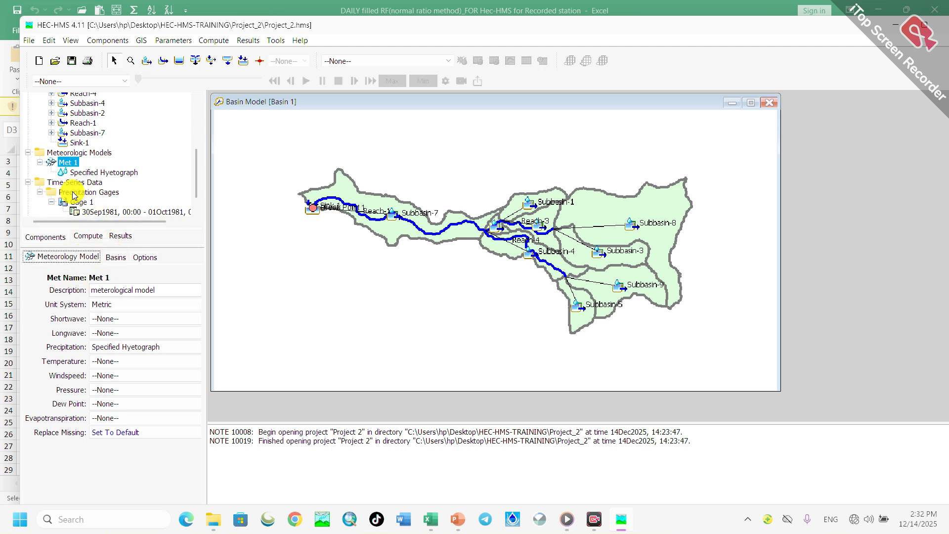
pyautogui.scroll(-1, 73, 195)
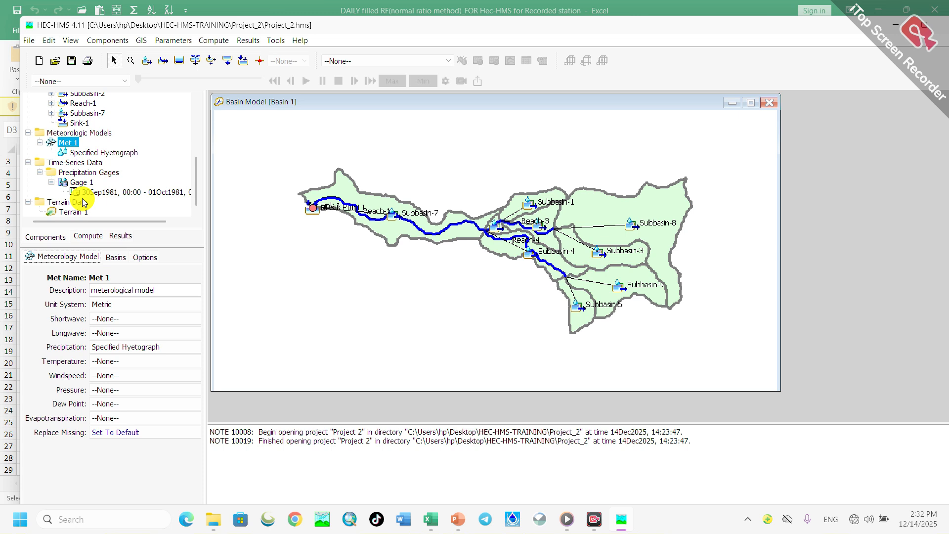
pyautogui.click(81, 154)
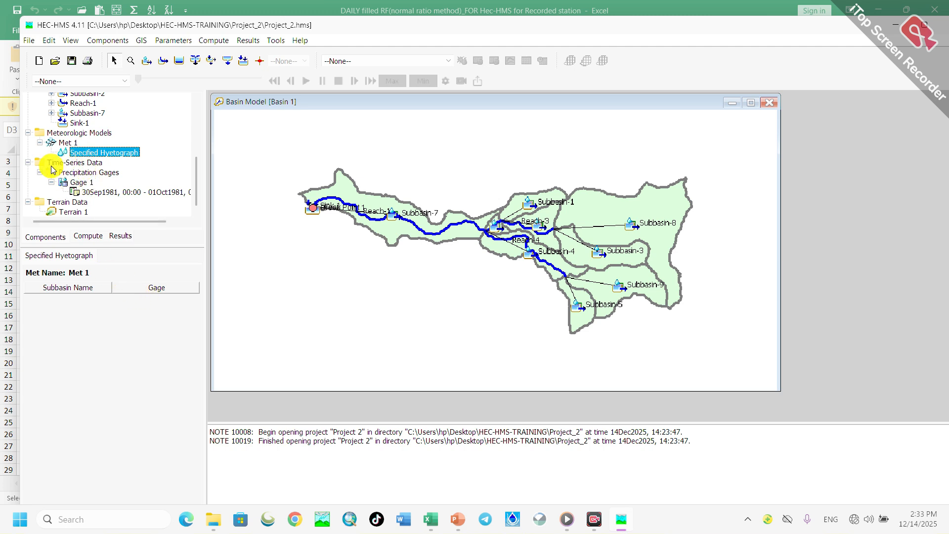
# - Set Include Subbasins to Yes for Basin 1 in the Met 1 meteorologic model
pyautogui.click(67, 143)
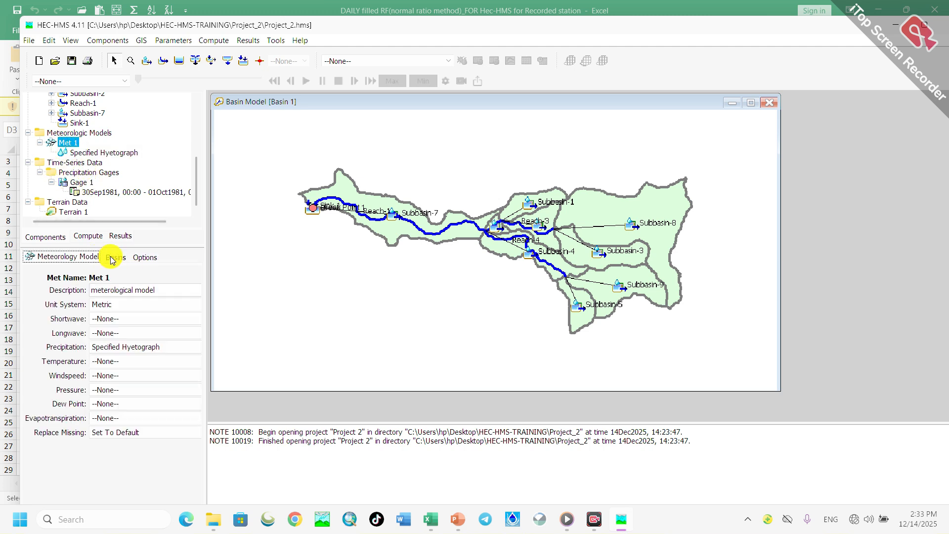
pyautogui.click(115, 257)
pyautogui.click(64, 257)
pyautogui.click(117, 257)
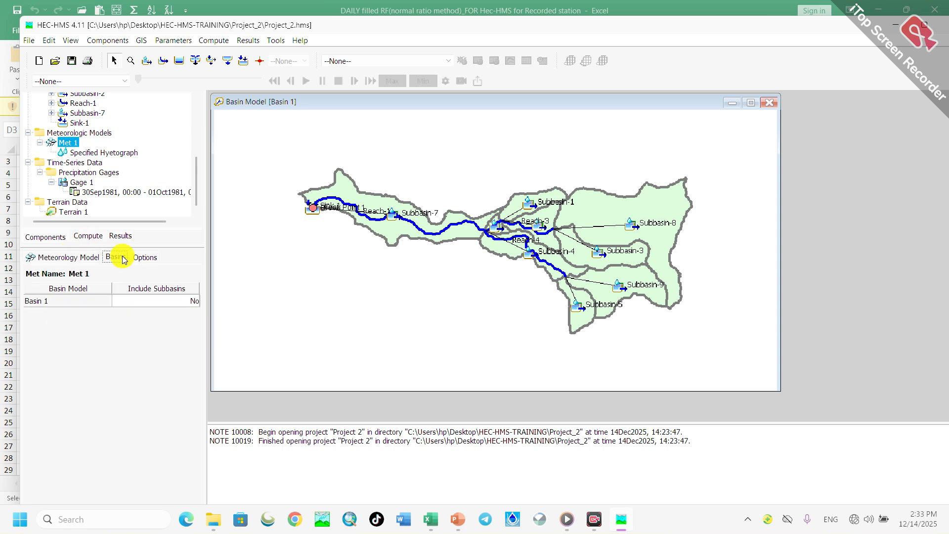
pyautogui.click(162, 299)
pyautogui.click(144, 312)
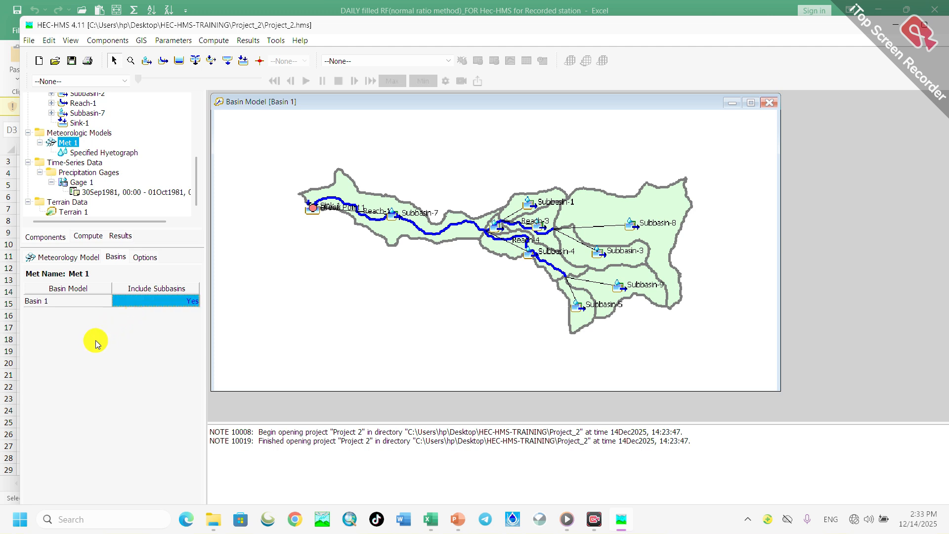
pyautogui.click(116, 256)
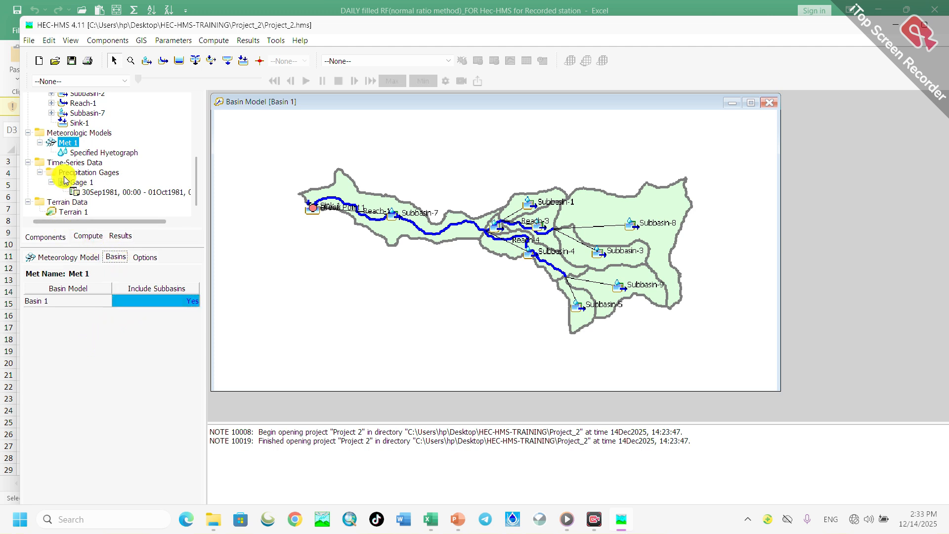
# - Assign Gage 1 to Subbasin-1 through Subbasin-8 in Met 1's Specified Hyetograph table
pyautogui.click(74, 145)
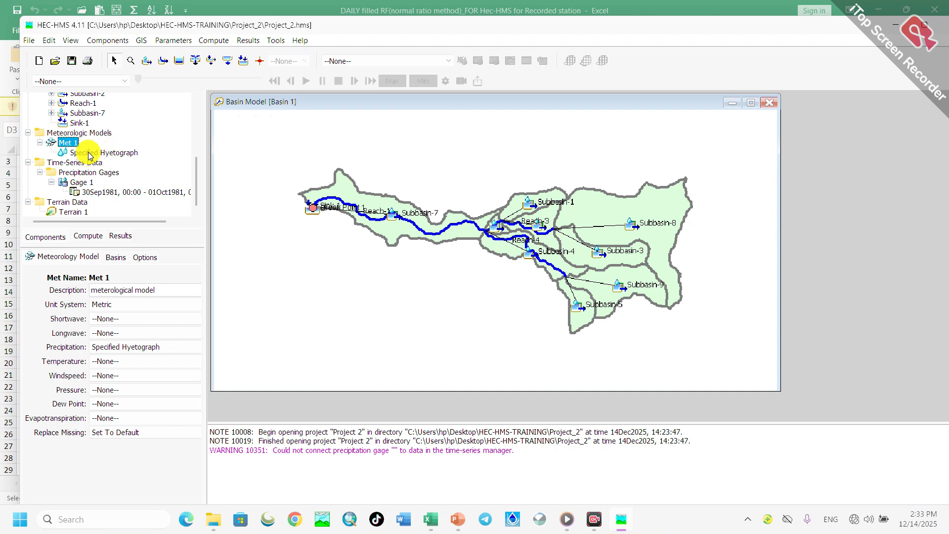
pyautogui.click(90, 154)
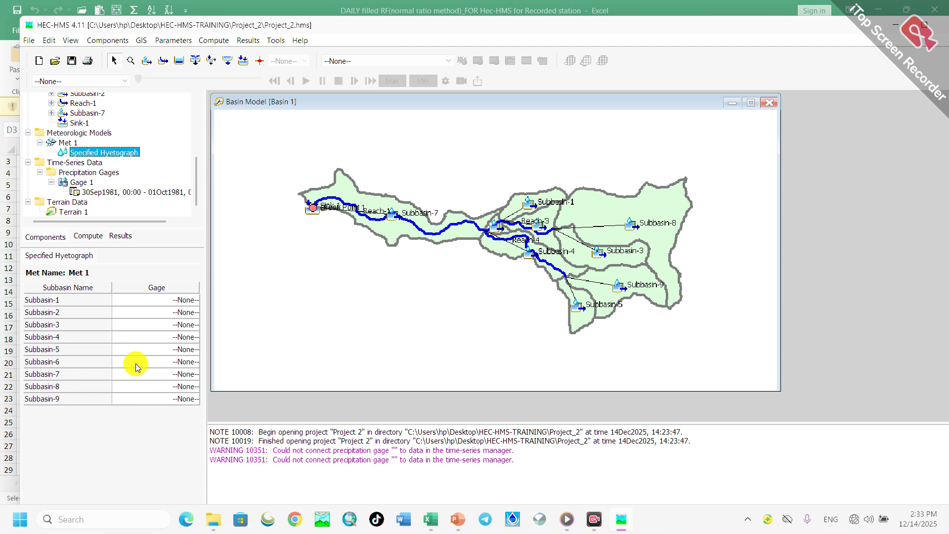
pyautogui.click(165, 302)
pyautogui.click(155, 323)
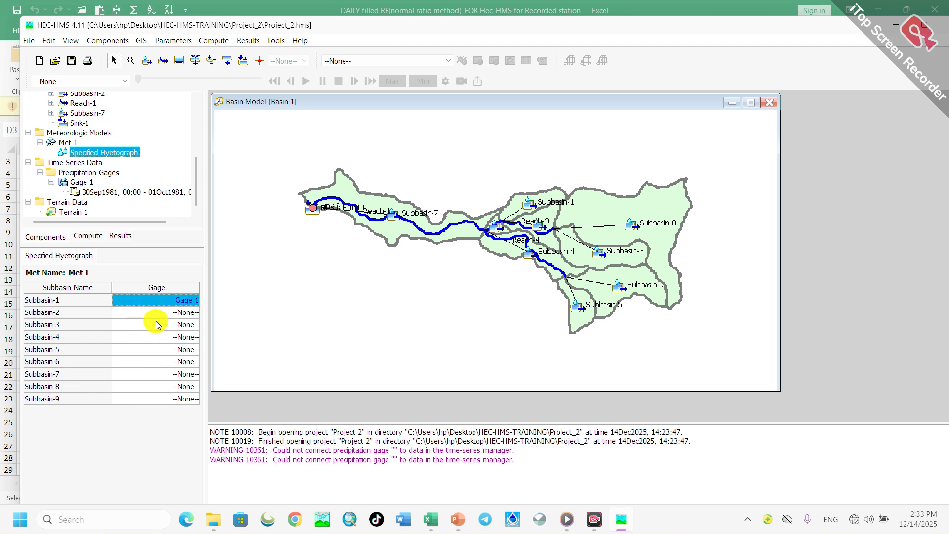
pyautogui.click(170, 313)
pyautogui.click(155, 334)
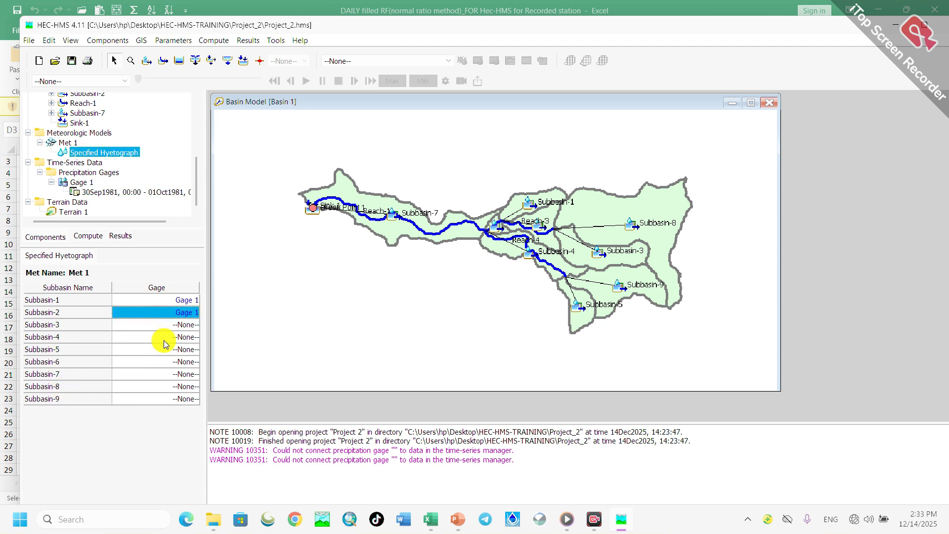
pyautogui.click(167, 328)
pyautogui.click(166, 346)
pyautogui.click(167, 339)
pyautogui.click(167, 358)
pyautogui.click(168, 350)
pyautogui.click(170, 369)
pyautogui.click(181, 363)
pyautogui.click(184, 379)
pyautogui.click(185, 375)
pyautogui.click(183, 394)
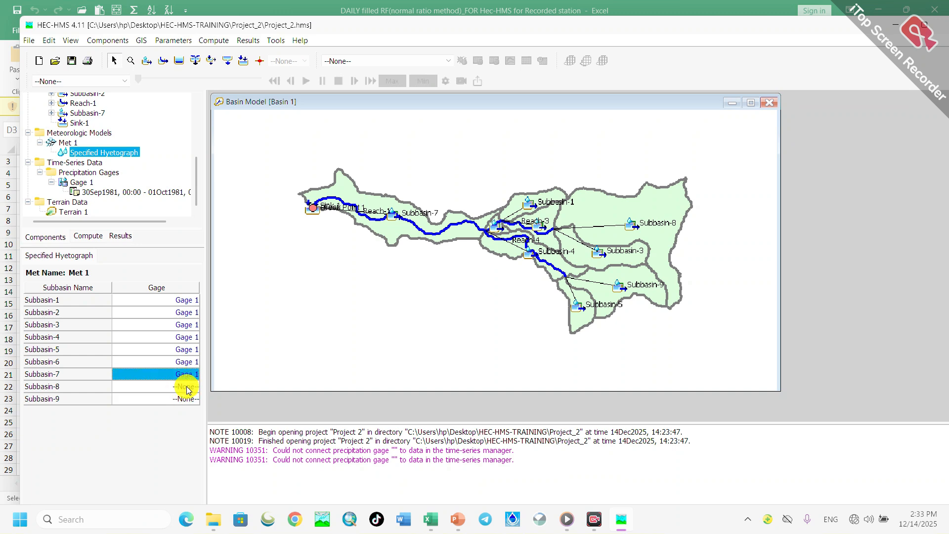
pyautogui.click(186, 387)
pyautogui.click(183, 408)
# - Assign Gage 1 to Subbasin-9 in Met 1's Specified Hyetograph table
pyautogui.click(186, 398)
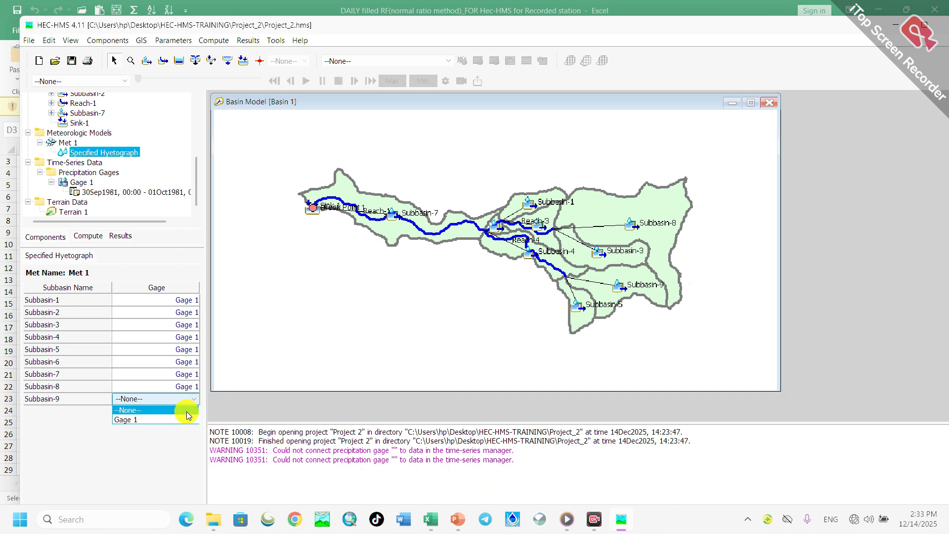
pyautogui.click(180, 414)
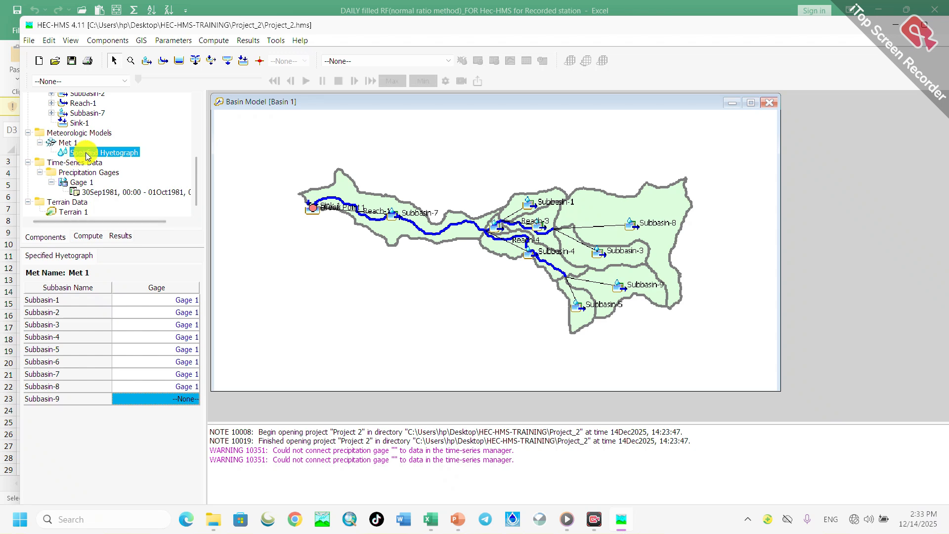
pyautogui.click(90, 237)
pyautogui.click(43, 236)
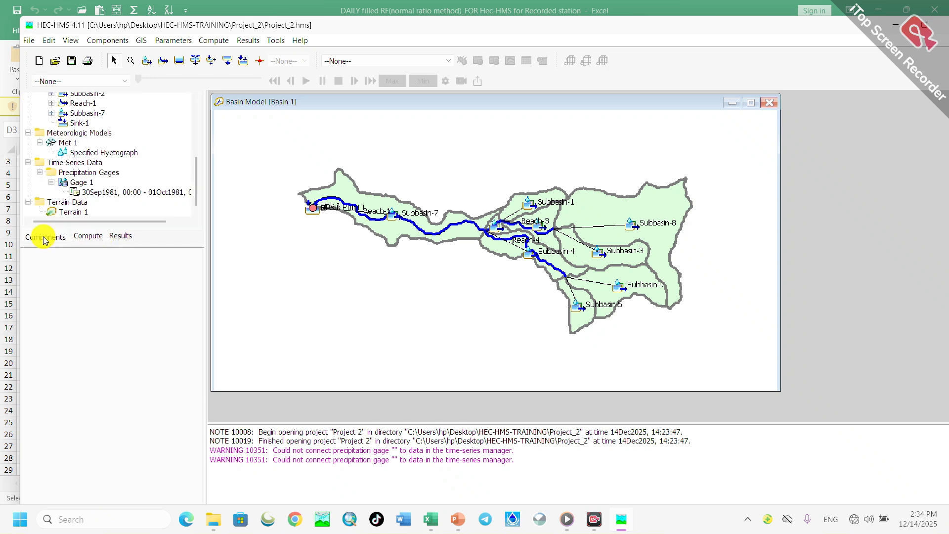
pyautogui.click(97, 193)
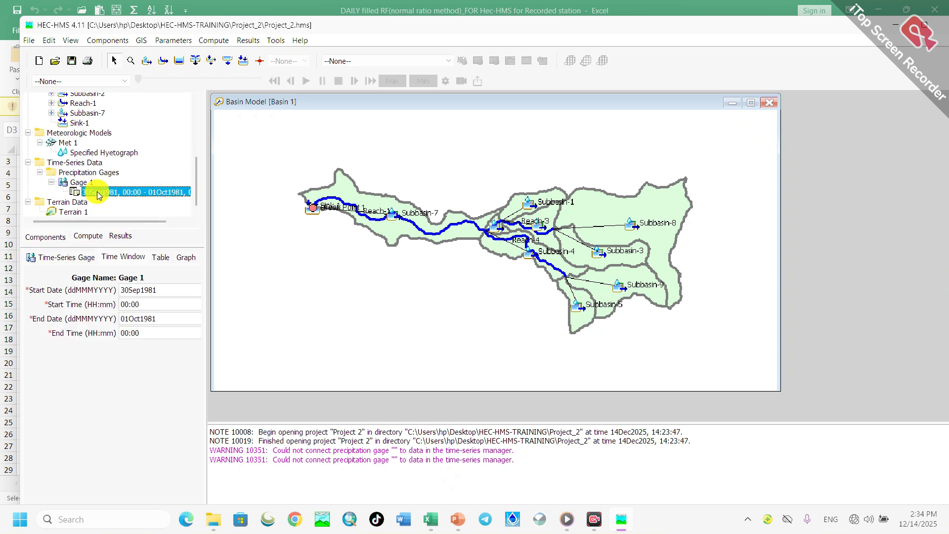
pyautogui.click(65, 143)
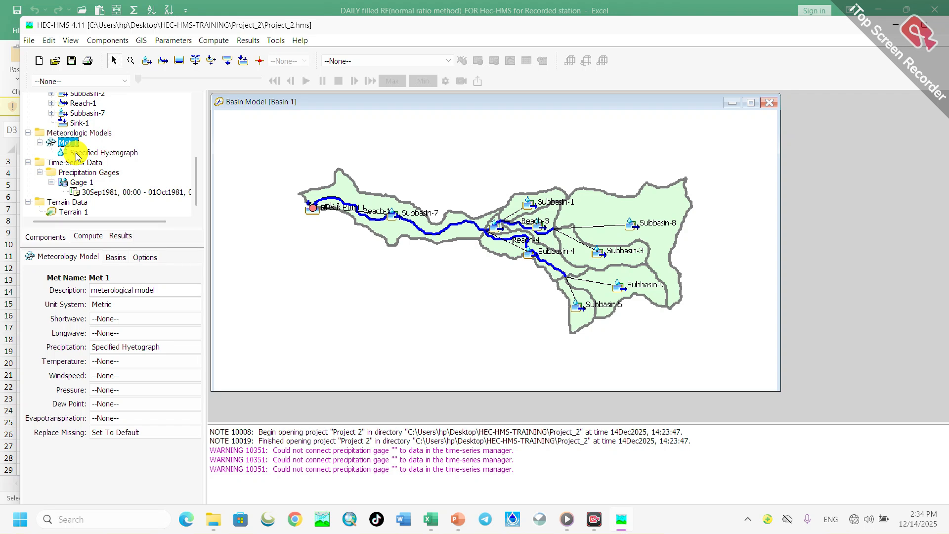
pyautogui.click(76, 153)
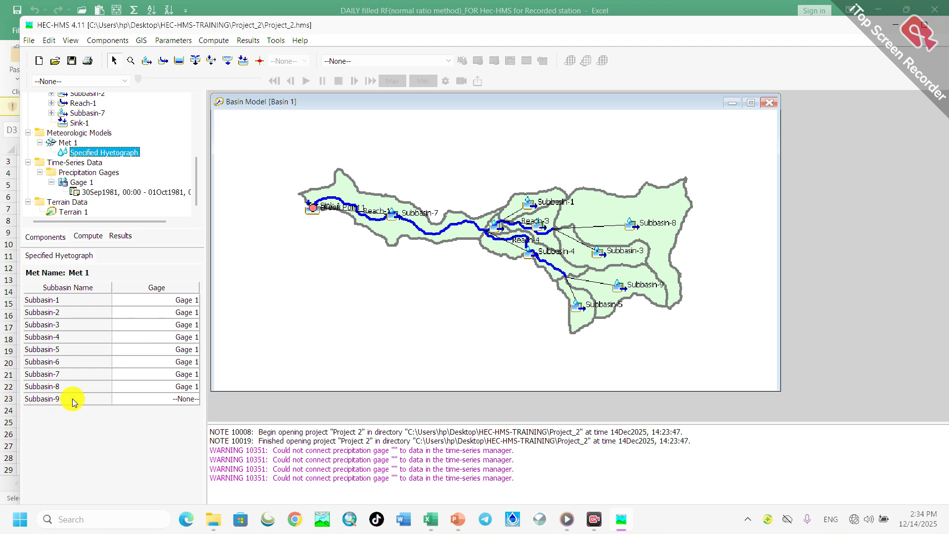
pyautogui.click(182, 399)
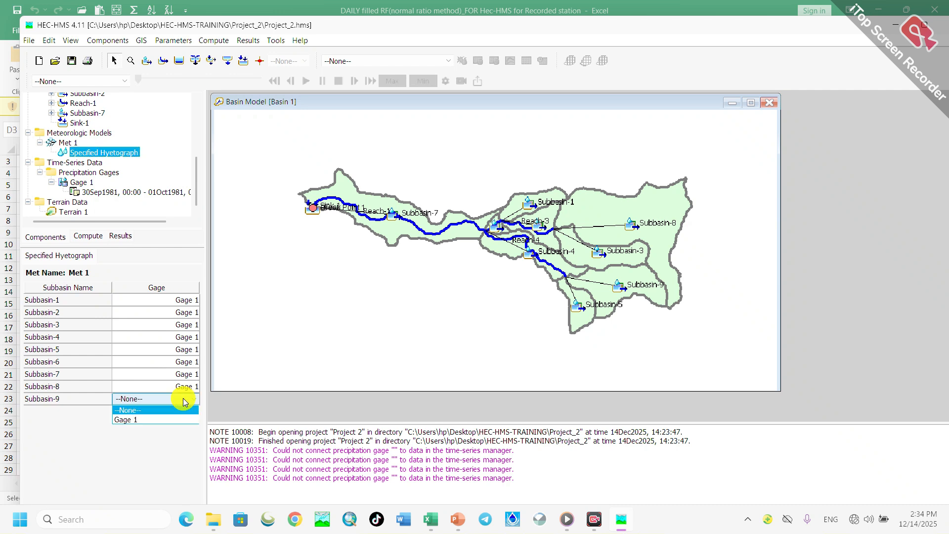
pyautogui.click(144, 420)
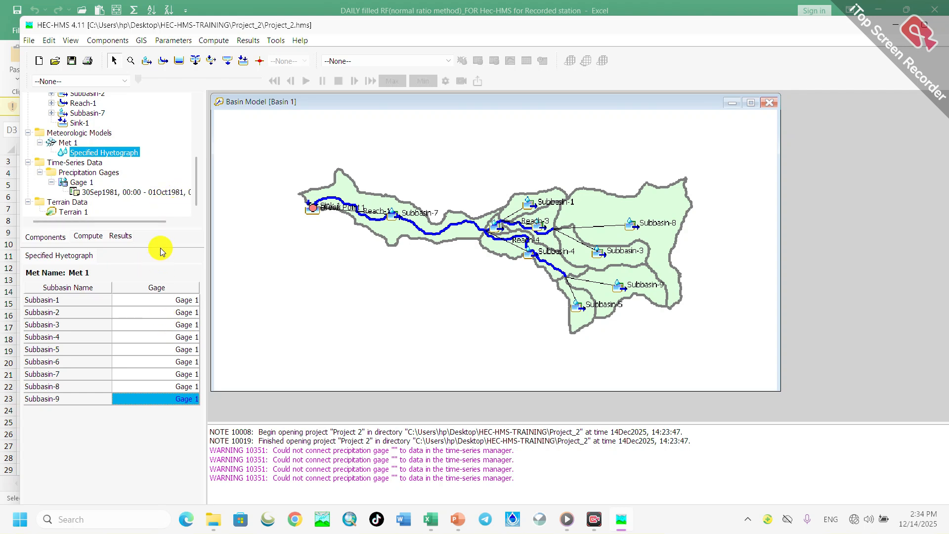
# - Collapse the Meteorologic Models folder and review Gage 1's time-series settings and time window
pyautogui.click(88, 236)
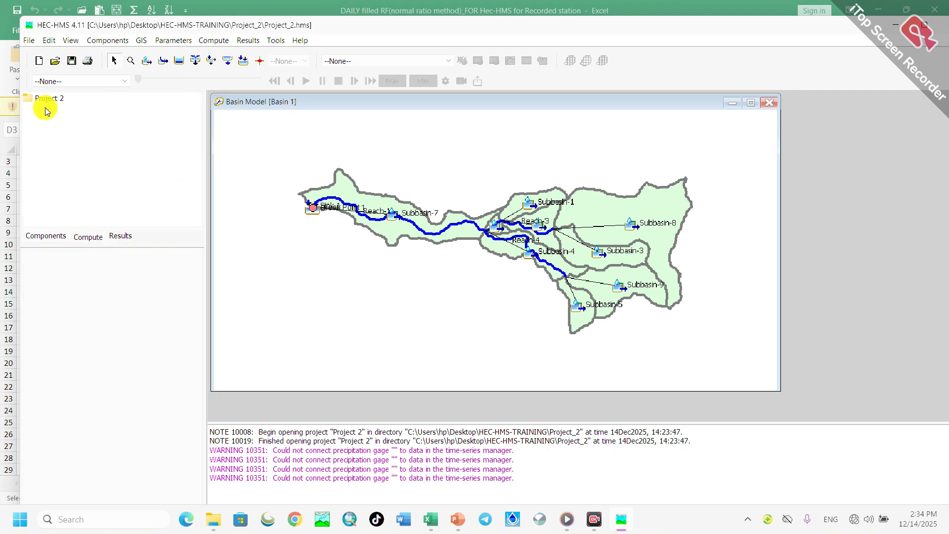
pyautogui.click(45, 236)
pyautogui.scroll(2, 77, 192)
pyautogui.scroll(-1, 74, 176)
pyautogui.click(28, 157)
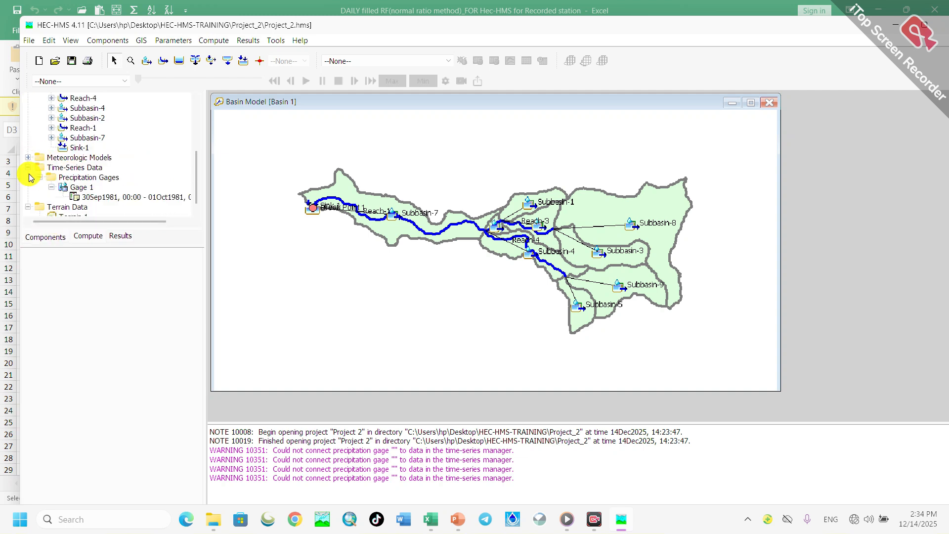
pyautogui.click(81, 188)
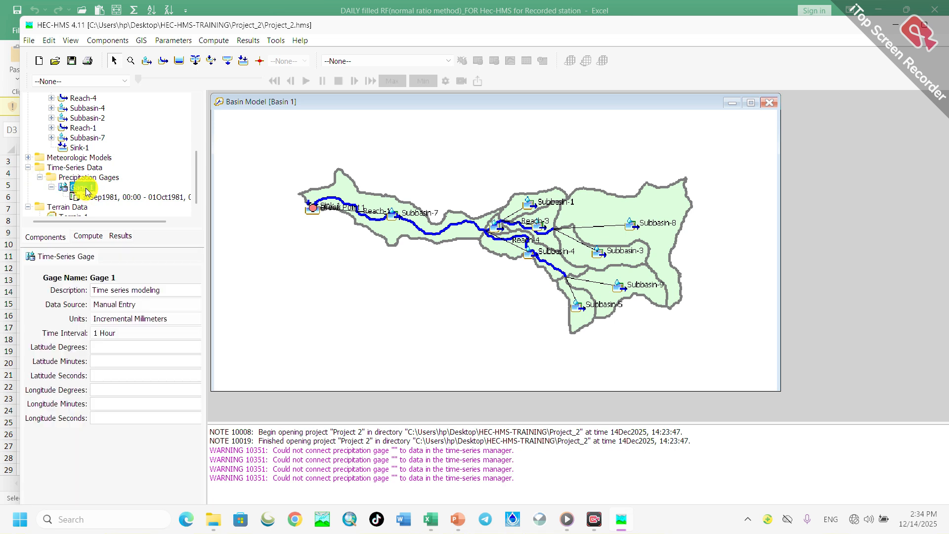
pyautogui.click(98, 197)
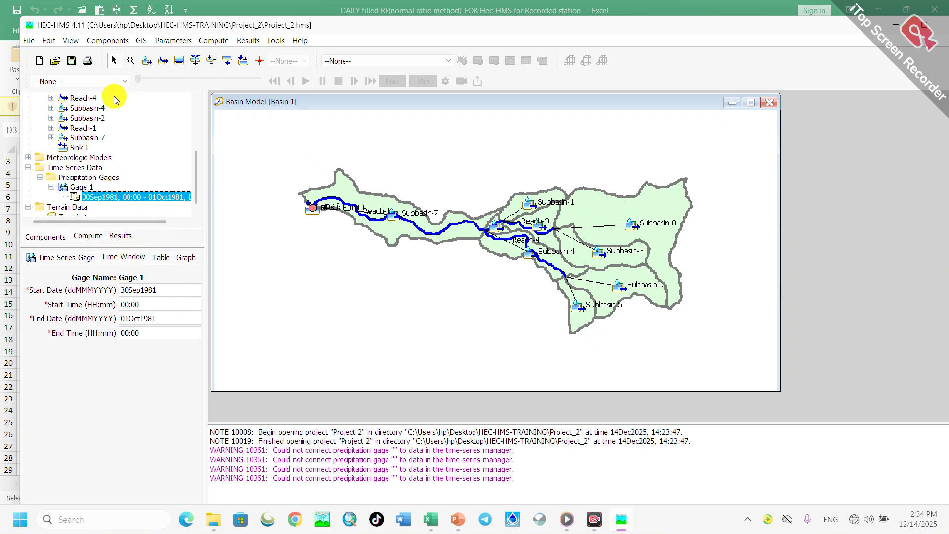
# - Create the control specifications Control 1 with the description "control manager" and close the Control Specifications Manager
pyautogui.click(109, 43)
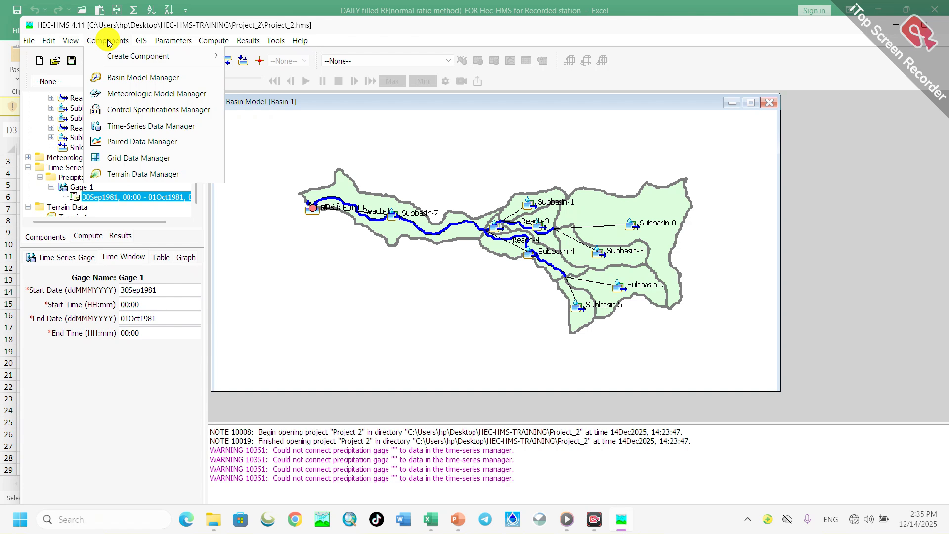
pyautogui.click(135, 113)
pyautogui.click(301, 155)
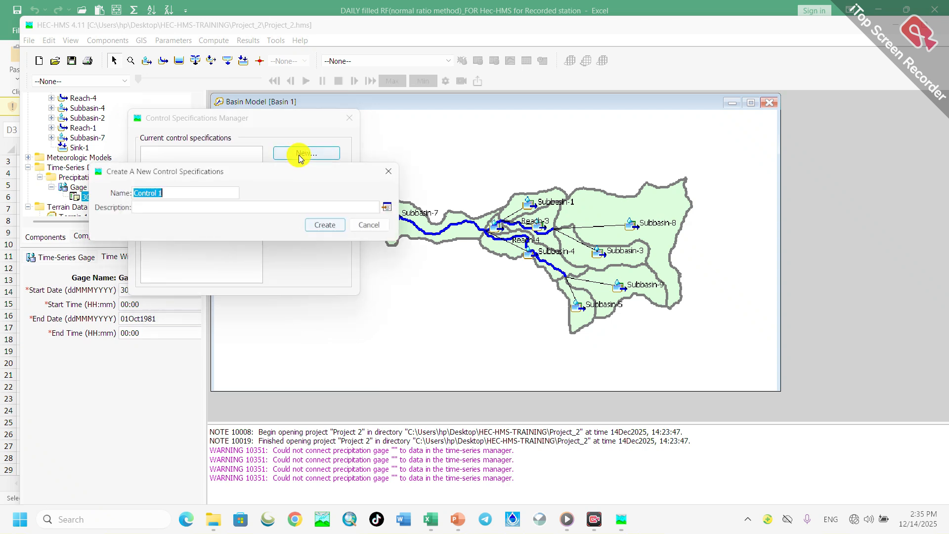
pyautogui.click(162, 208)
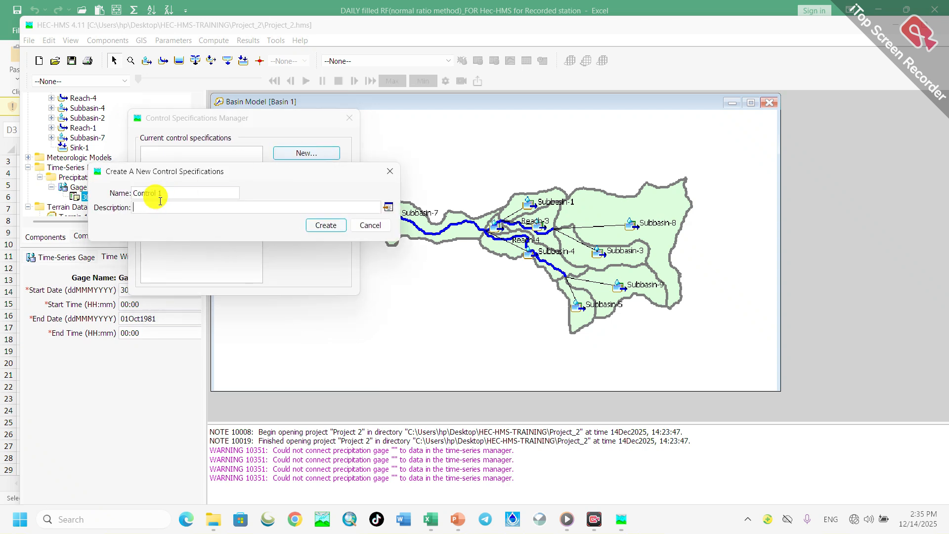
pyautogui.write('control manager')
pyautogui.click(315, 225)
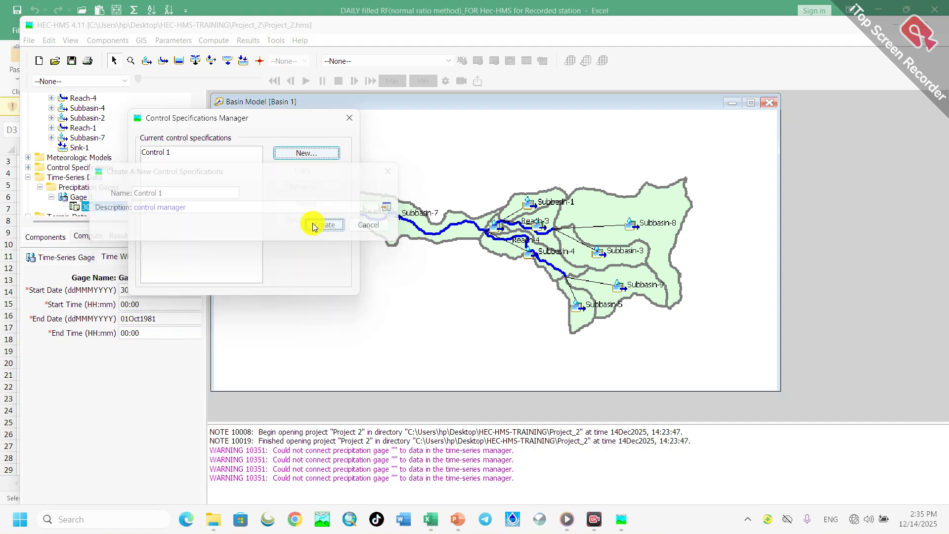
pyautogui.click(348, 118)
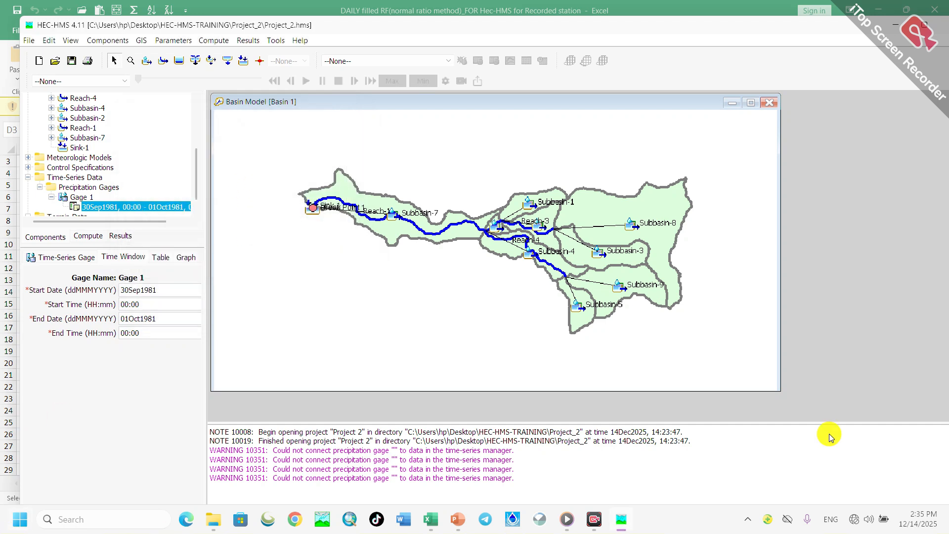
# - Open Control 1 under Control Specifications and set its start date to 30Sep1981 and start time to 01:00
pyautogui.click(50, 168)
pyautogui.click(29, 167)
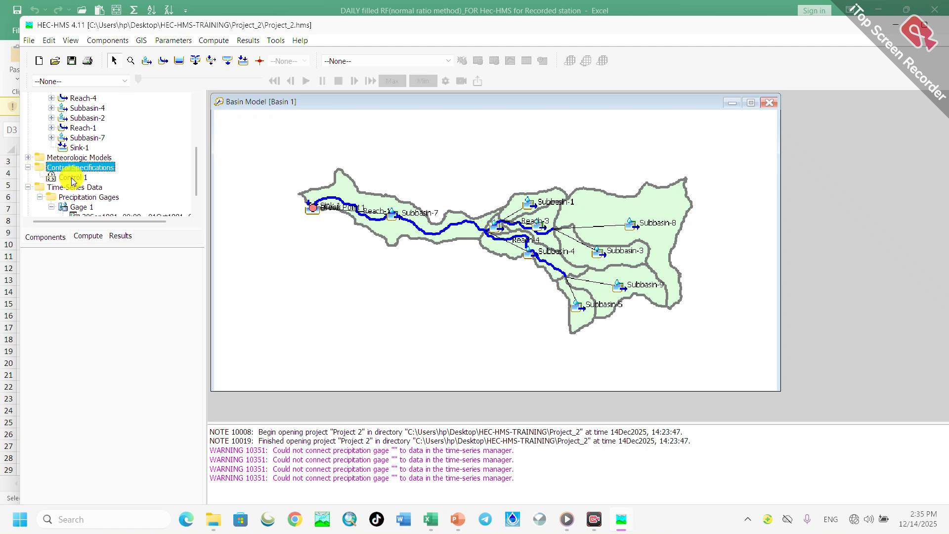
pyautogui.click(72, 181)
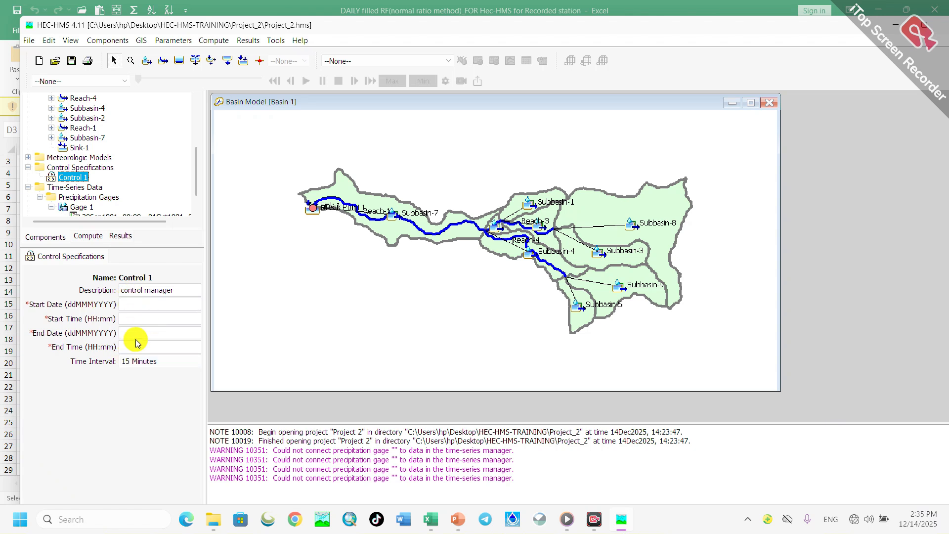
pyautogui.click(127, 317)
pyautogui.click(132, 347)
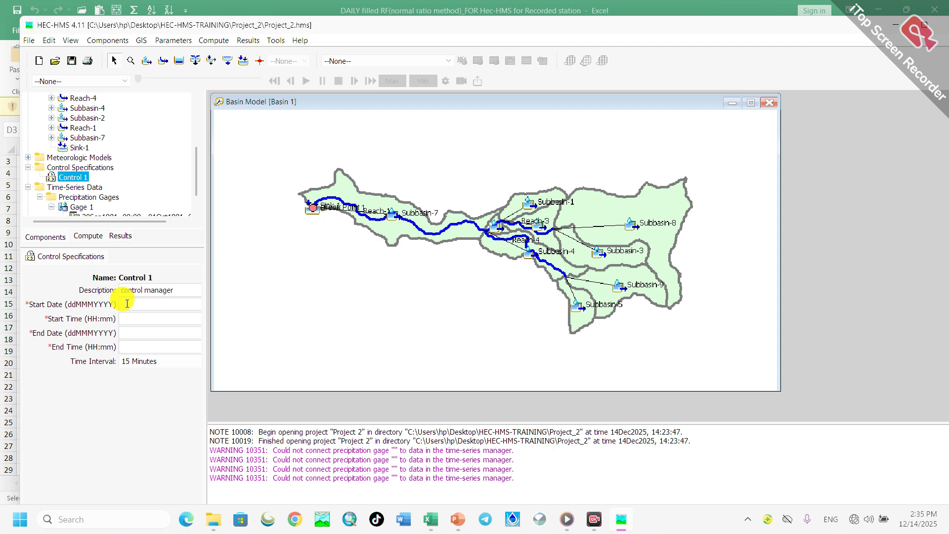
pyautogui.click(127, 332)
pyautogui.click(132, 348)
pyautogui.click(127, 318)
pyautogui.write('30Sep1981')
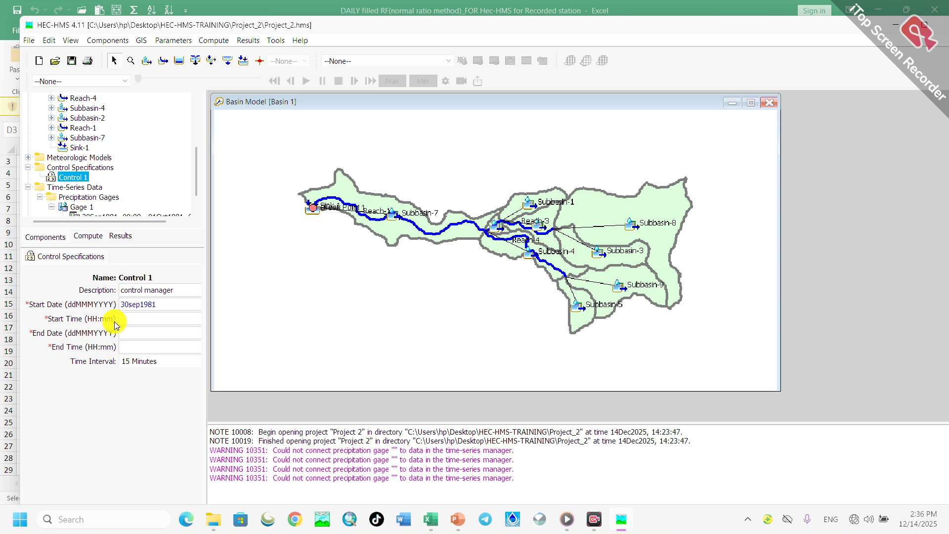
pyautogui.click(141, 320)
pyautogui.write('01:00')
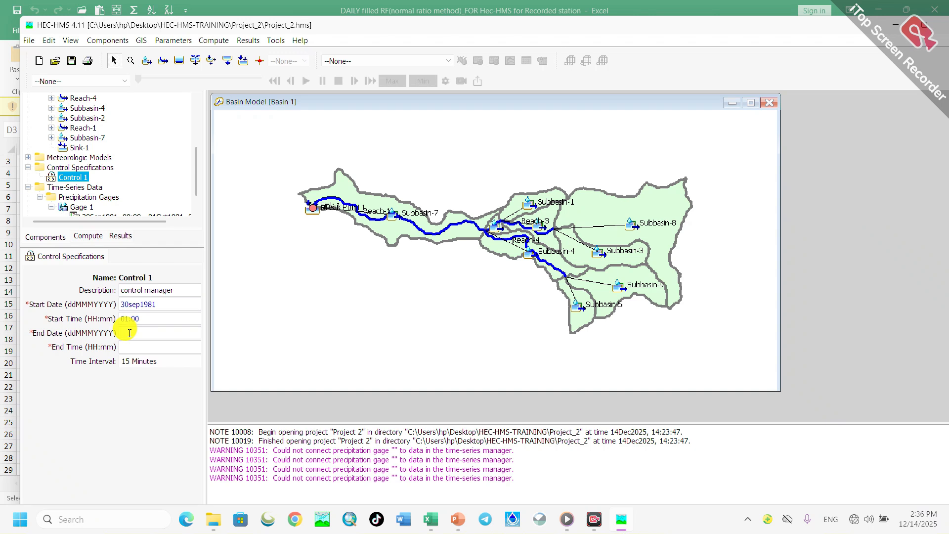
# - Set Control 1's end date to 01Oct1981 and its end time to 01:00
pyautogui.write('01oct1981')
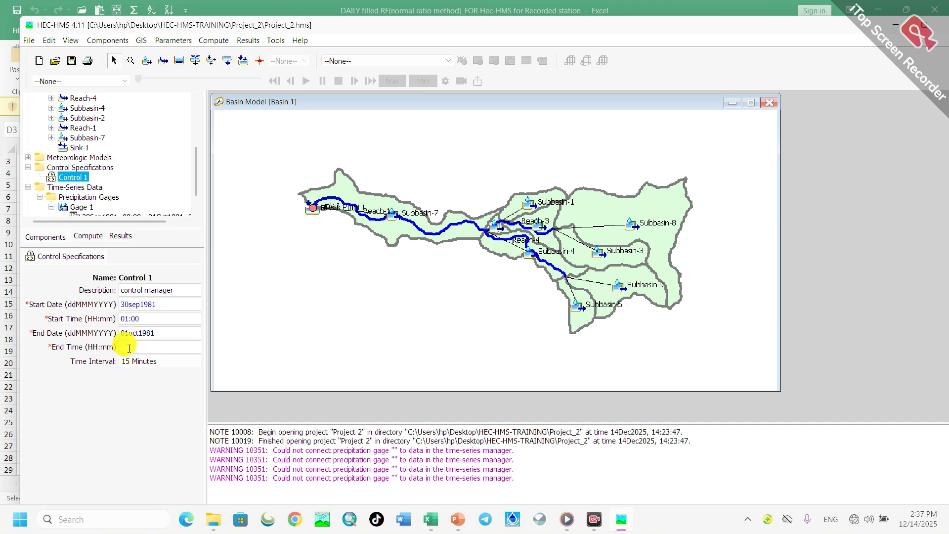
pyautogui.click(129, 348)
pyautogui.write('01:00')
# - Choose 15 Minutes as Control 1's time interval and save the project
pyautogui.click(146, 362)
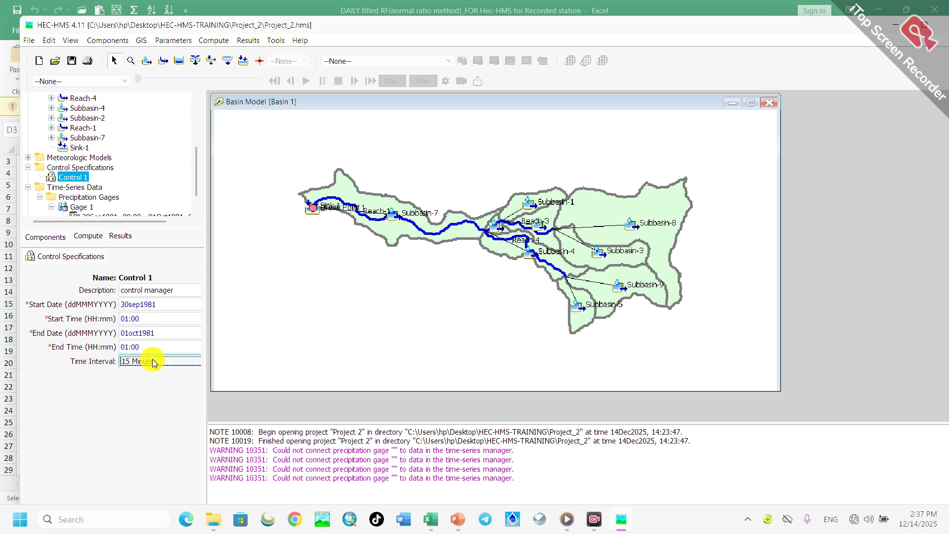
pyautogui.click(152, 362)
pyautogui.click(147, 376)
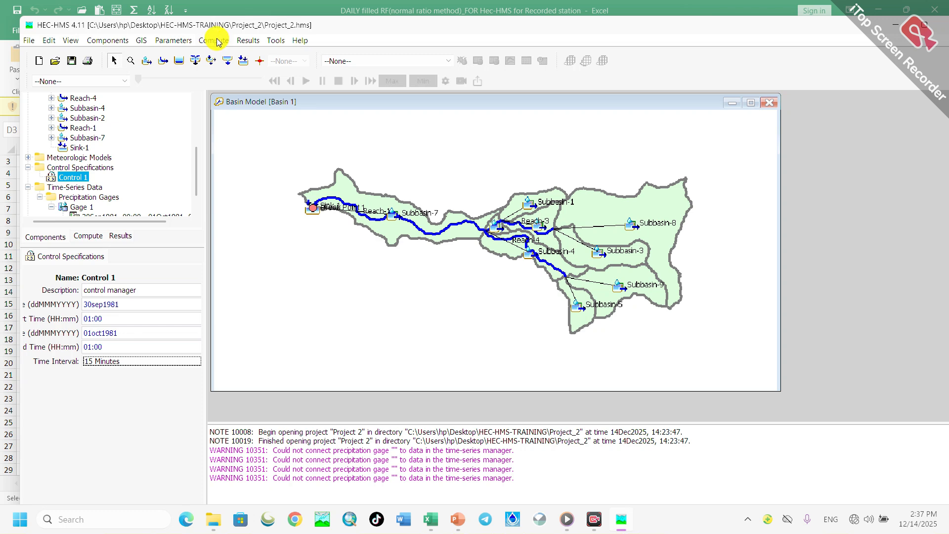
pyautogui.click(72, 61)
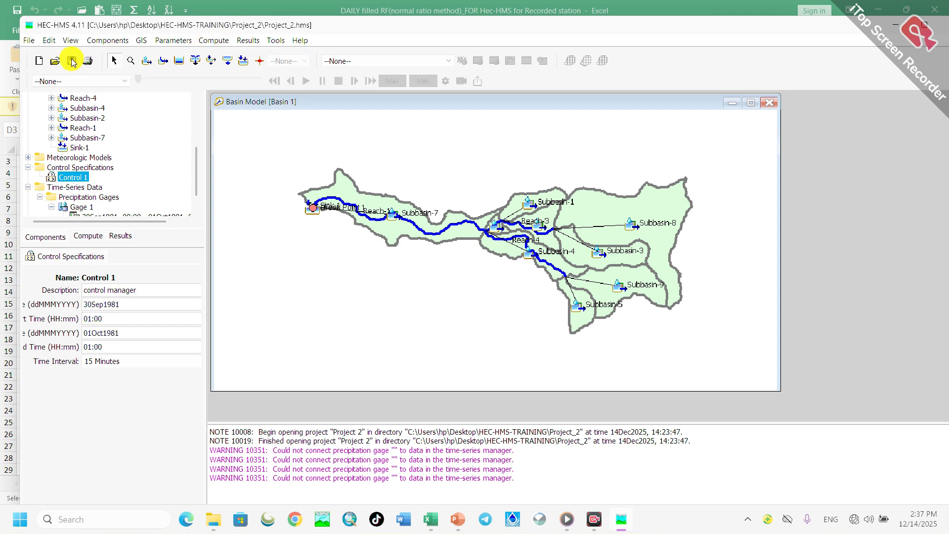
# - Create the simulation run Run 1 using basin model Basin 1, meteorologic model Met 1 and control specifications Control 1
pyautogui.click(219, 41)
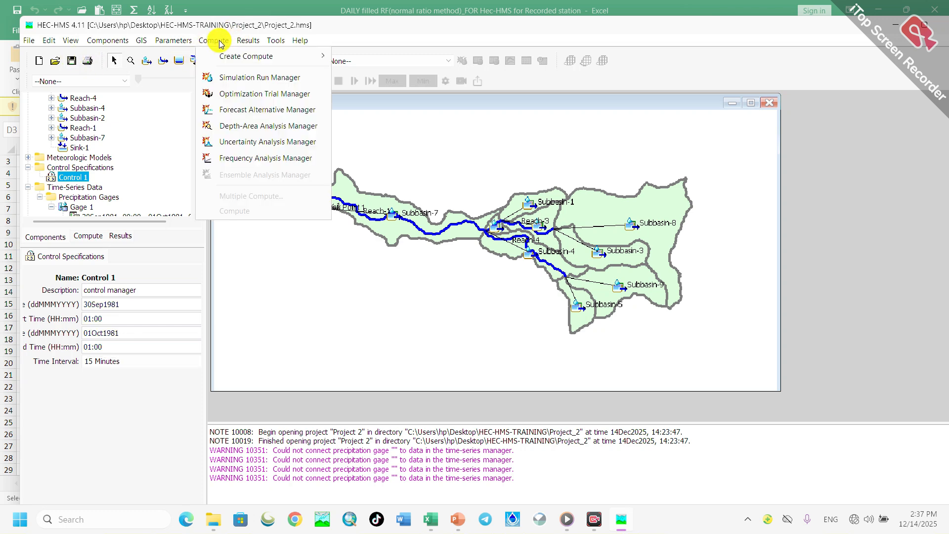
pyautogui.moveTo(230, 58)
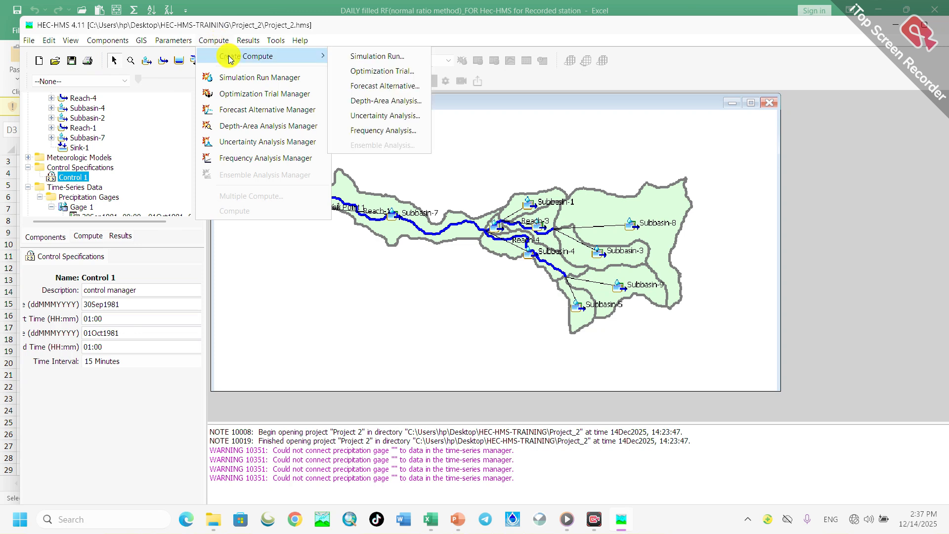
pyautogui.click(366, 58)
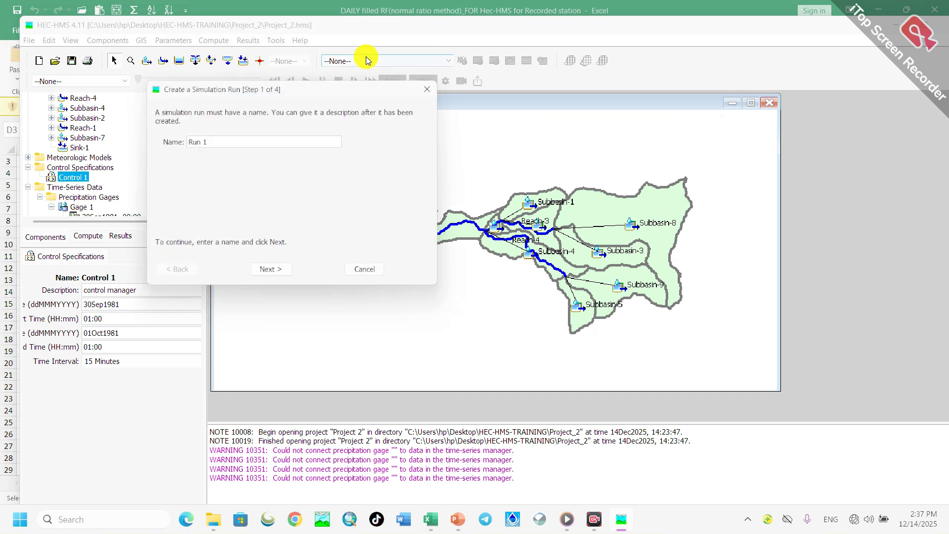
pyautogui.click(275, 277)
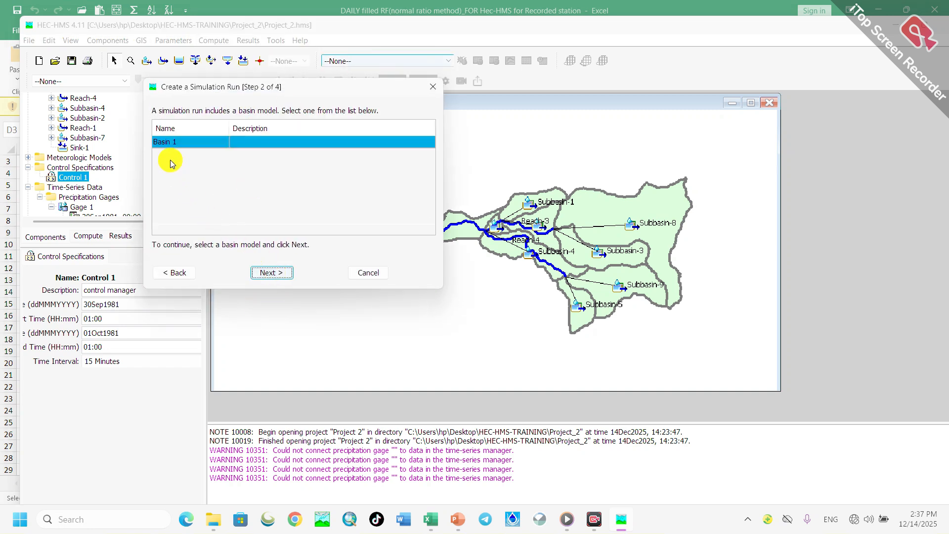
pyautogui.click(251, 272)
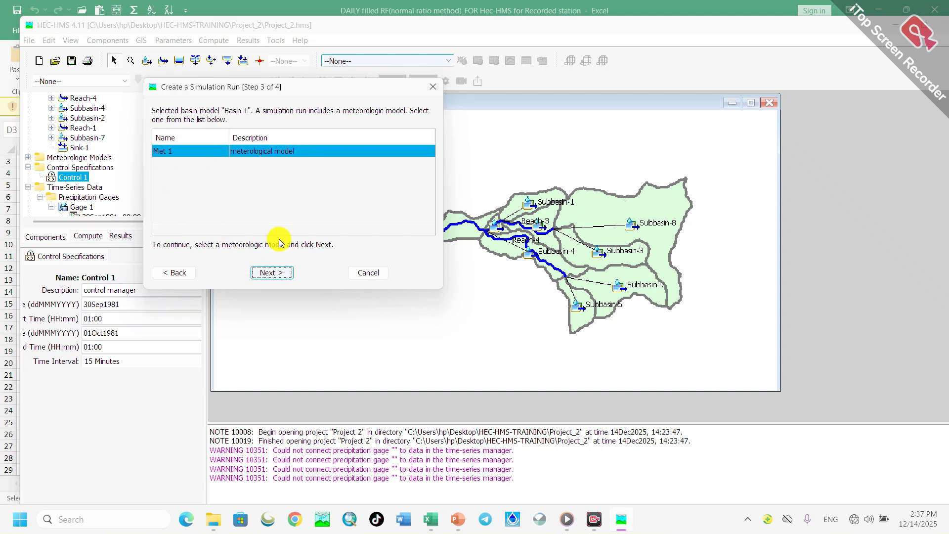
pyautogui.click(274, 273)
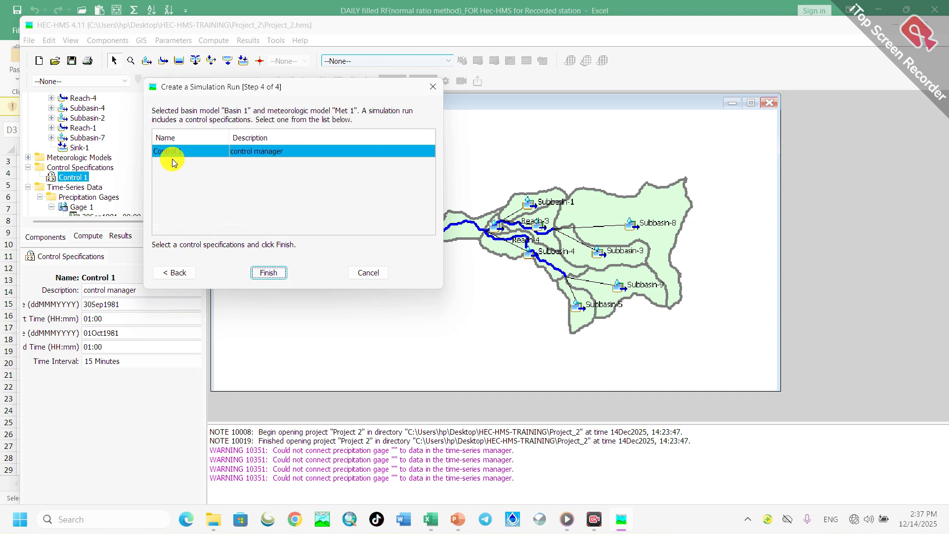
pyautogui.click(265, 276)
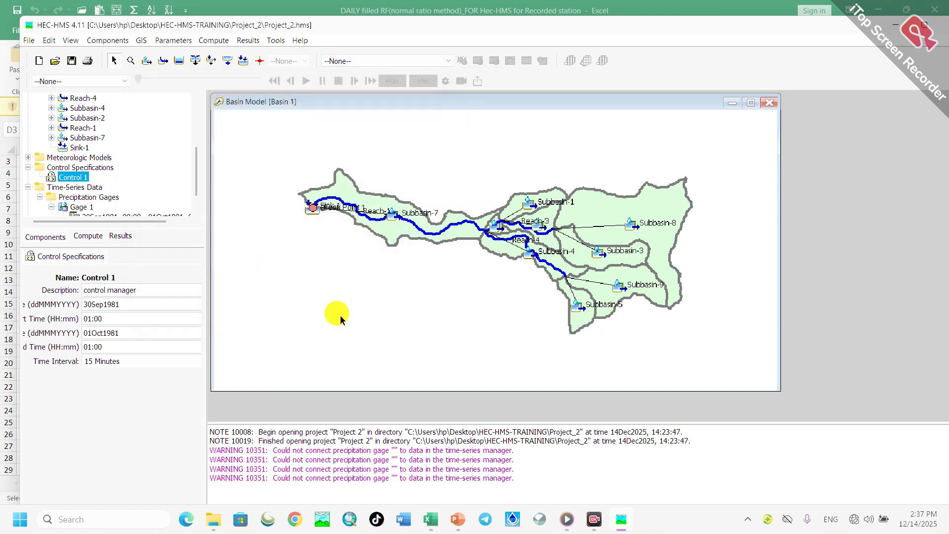
# - Display the project's simulation runs and make Run 1 the current run
pyautogui.click(44, 238)
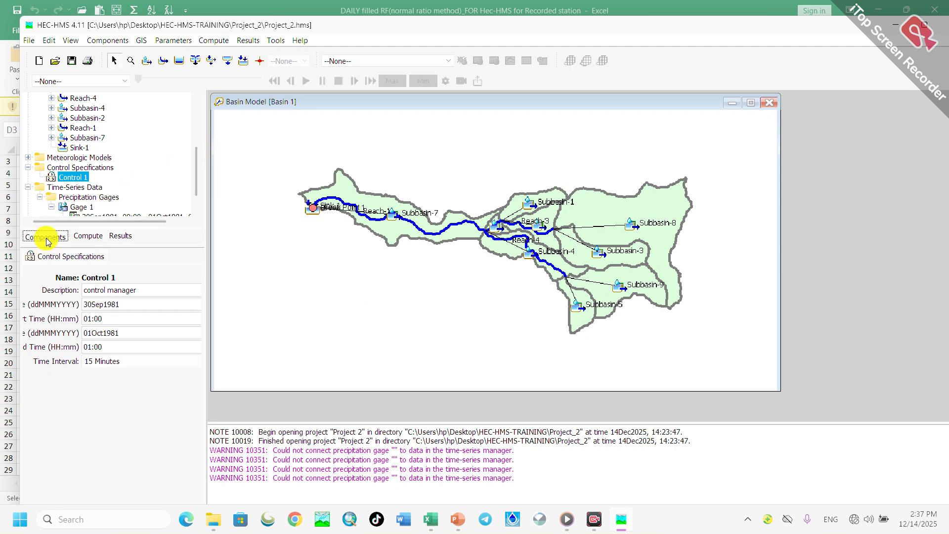
pyautogui.click(85, 237)
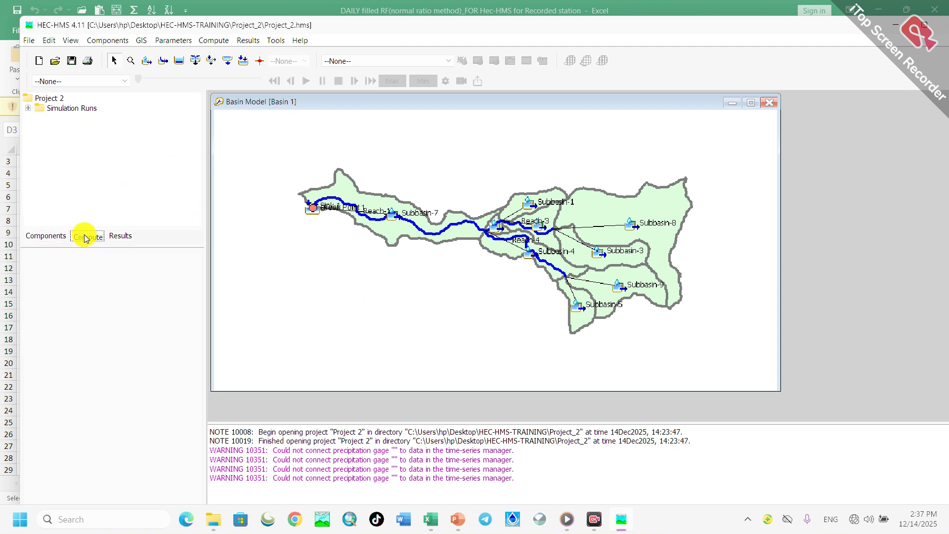
pyautogui.click(28, 108)
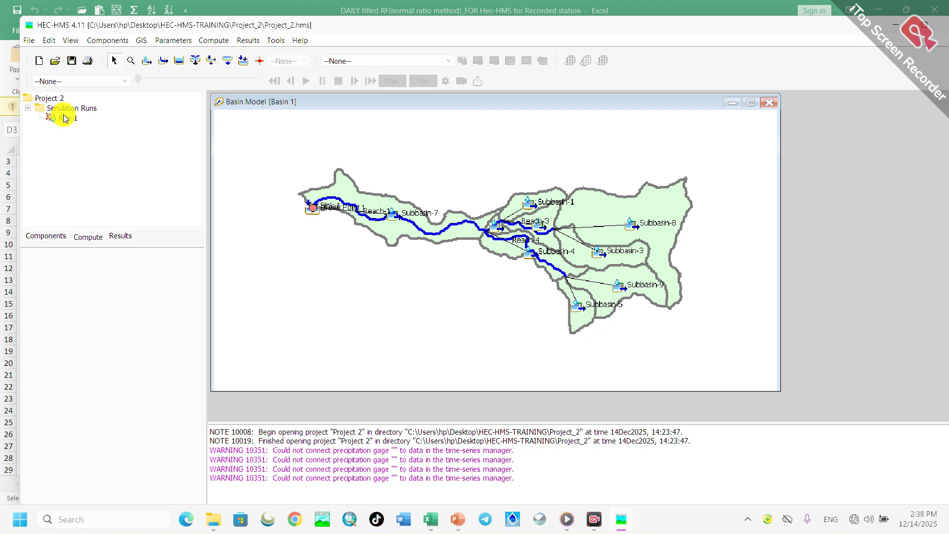
pyautogui.click(449, 61)
pyautogui.click(338, 82)
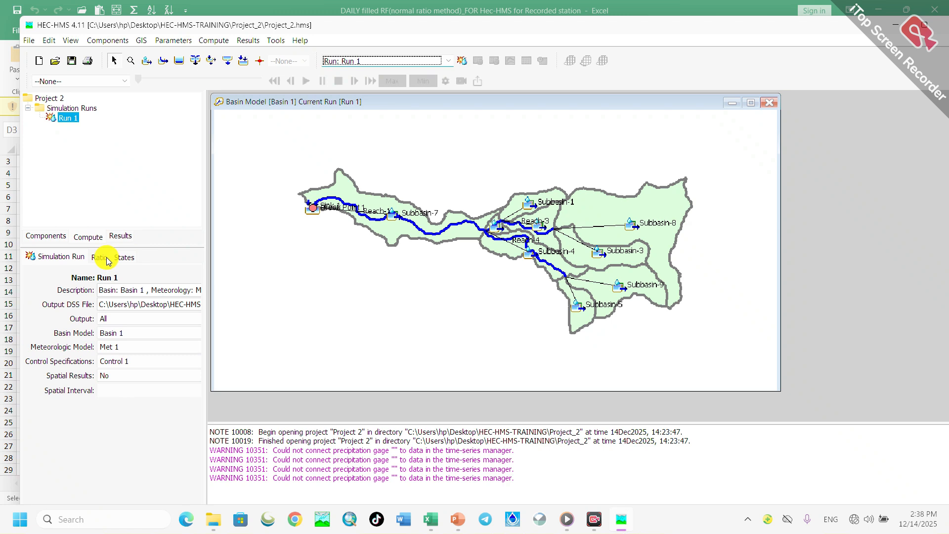
# - Compute all elements for simulation run Run 1
pyautogui.click(120, 236)
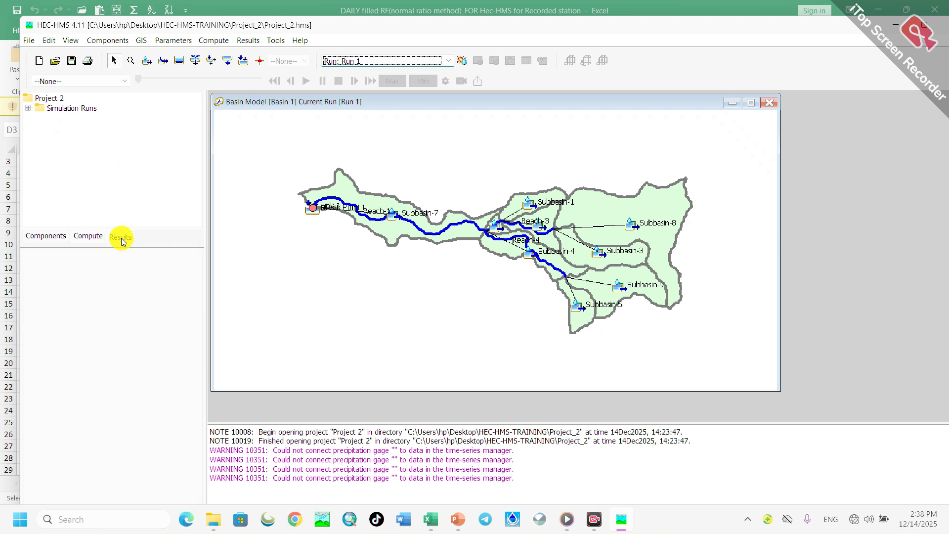
pyautogui.click(28, 109)
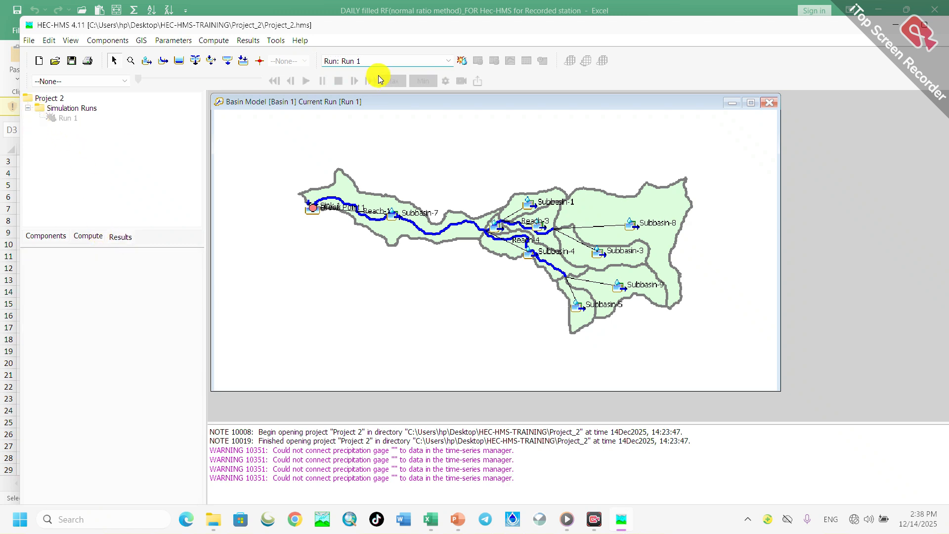
pyautogui.click(342, 61)
pyautogui.click(337, 75)
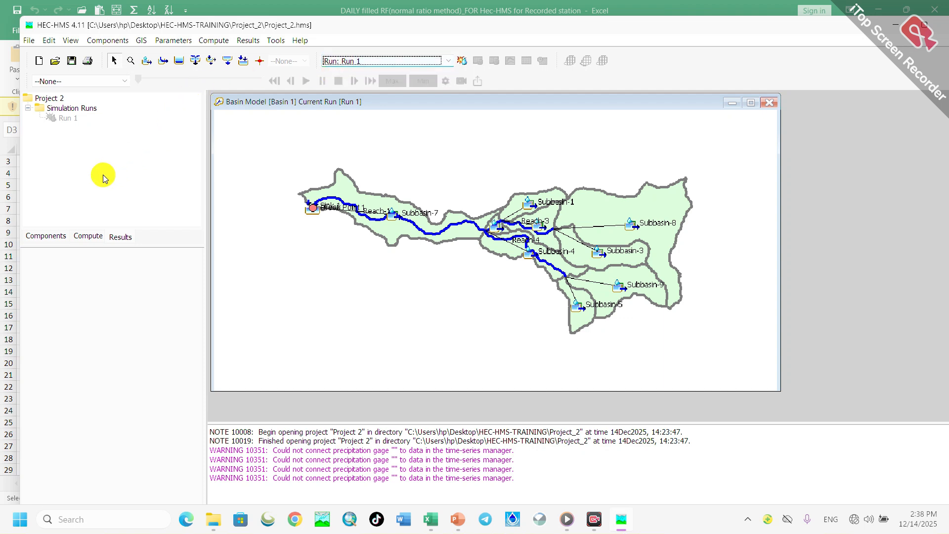
pyautogui.click(62, 236)
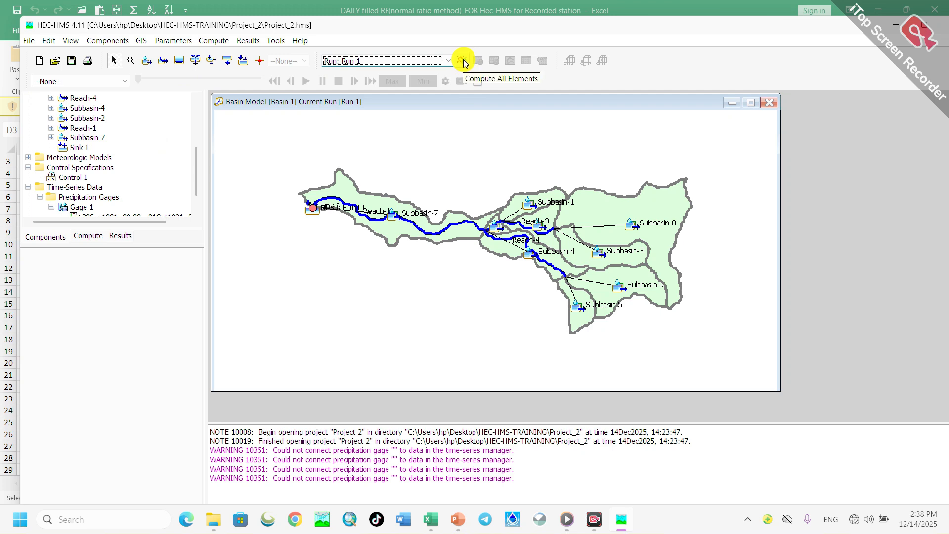
pyautogui.click(463, 61)
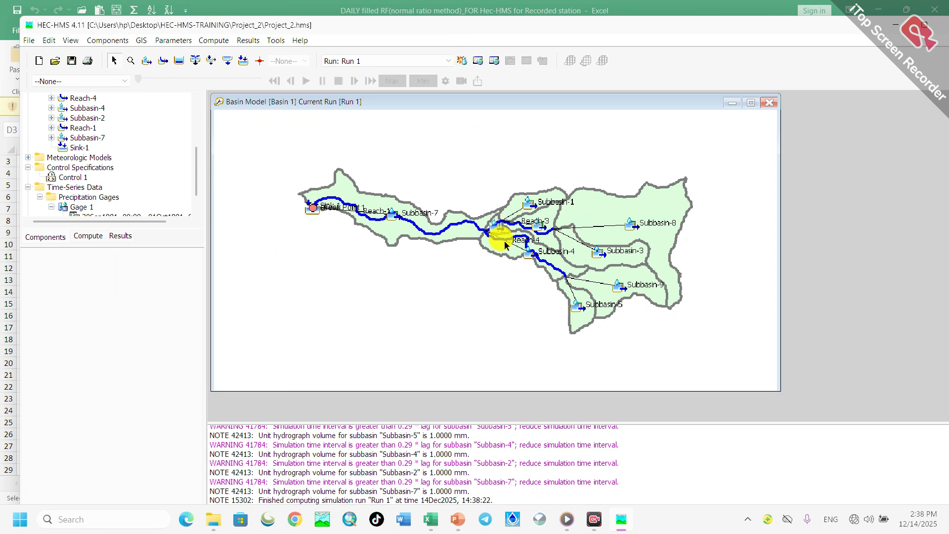
pyautogui.scroll(-2, 504, 242)
pyautogui.scroll(1, 595, 250)
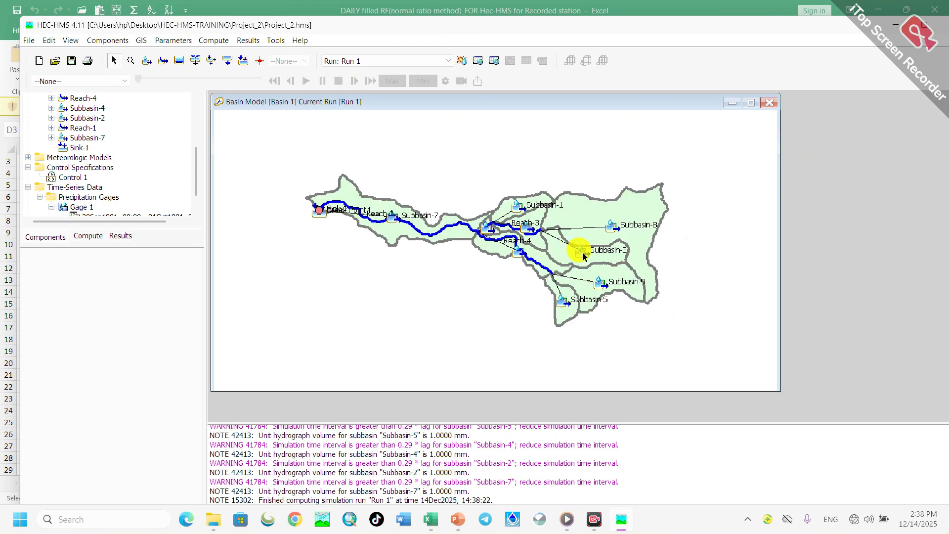
pyautogui.scroll(1, 582, 252)
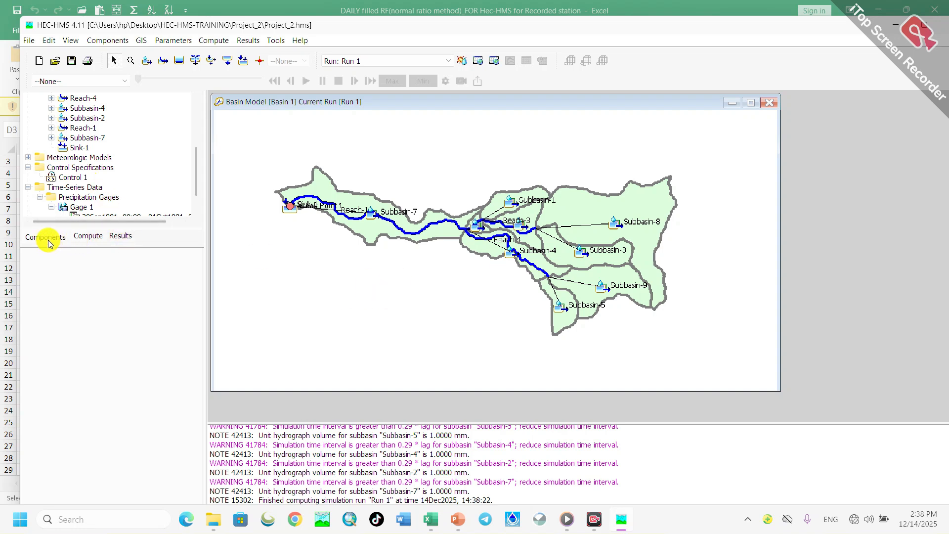
# - Open the Global Summary results of Run 1 in a maximized window and set the element sorting to Alphabetic
pyautogui.click(119, 238)
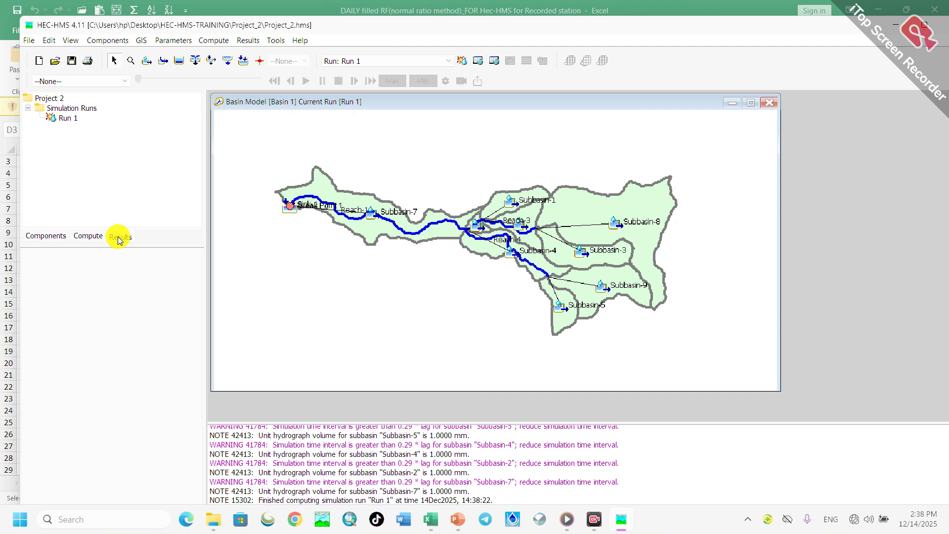
pyautogui.doubleClick(63, 120)
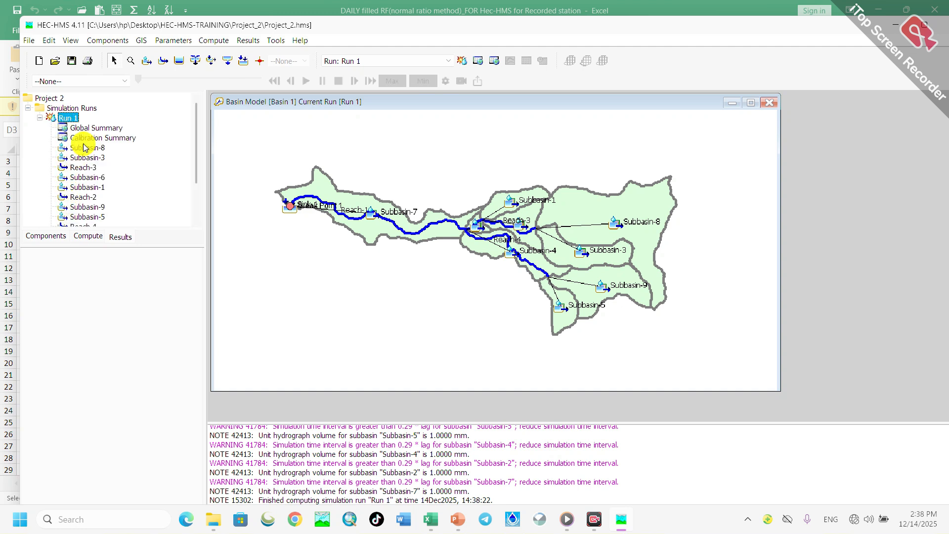
pyautogui.scroll(-3, 85, 180)
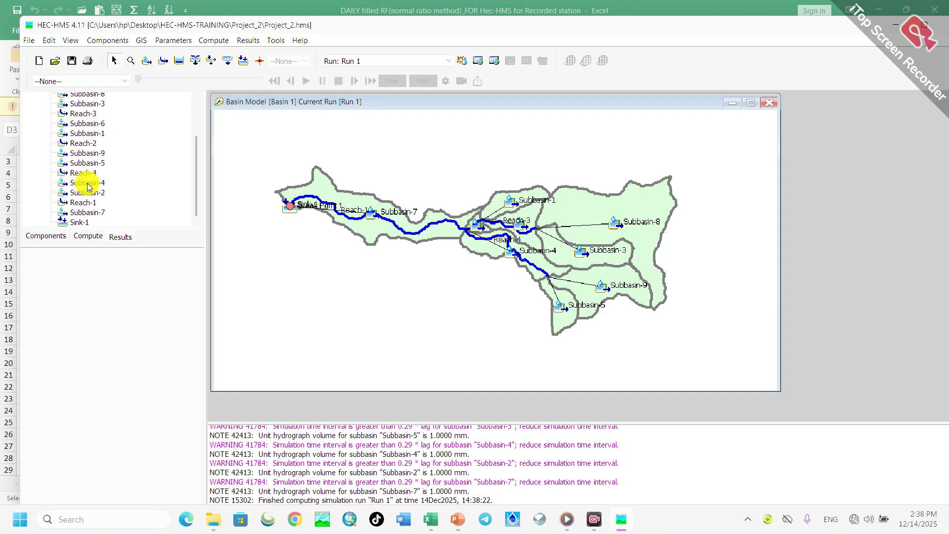
pyautogui.scroll(3, 88, 187)
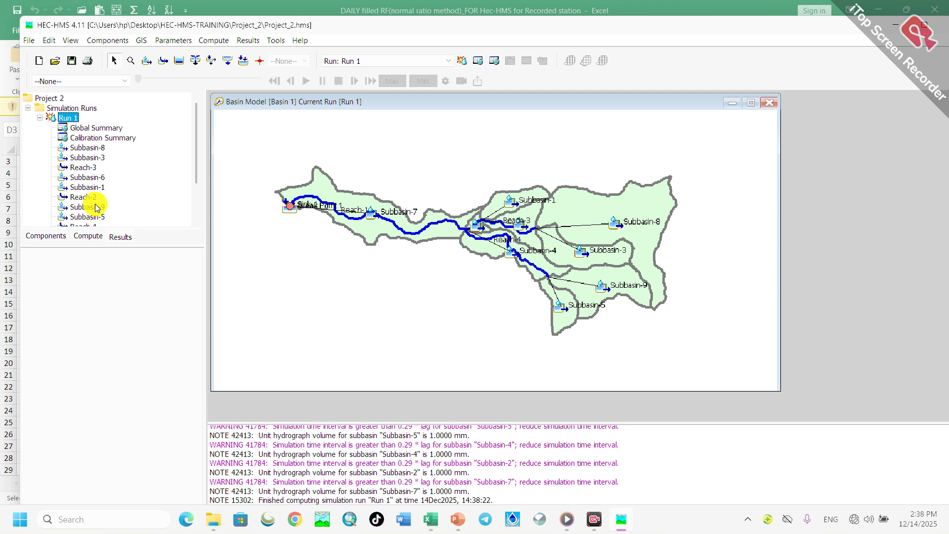
pyautogui.click(91, 132)
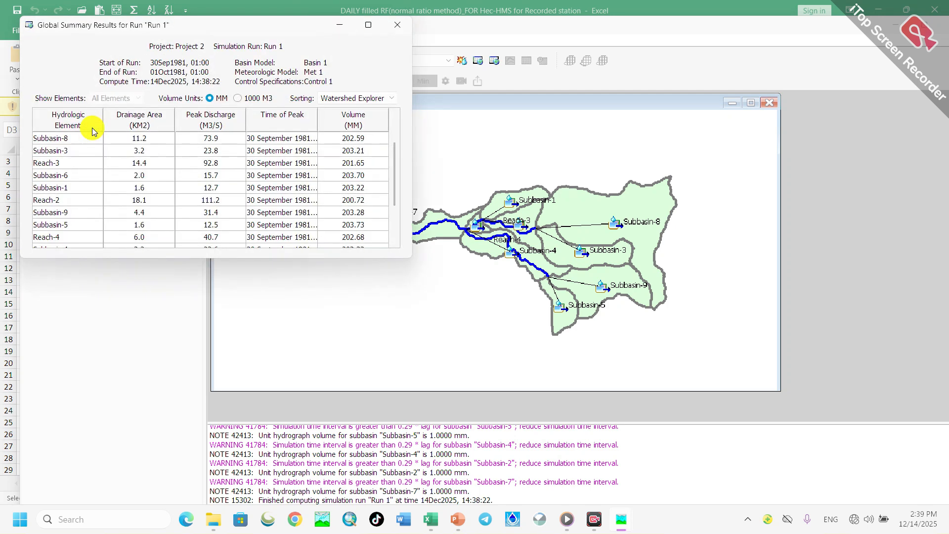
pyautogui.click(368, 27)
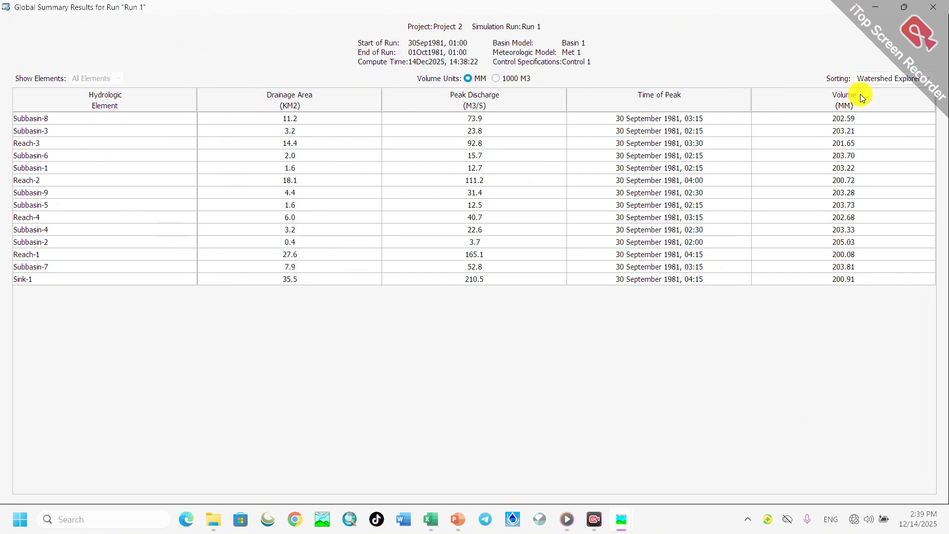
pyautogui.click(881, 79)
pyautogui.click(875, 97)
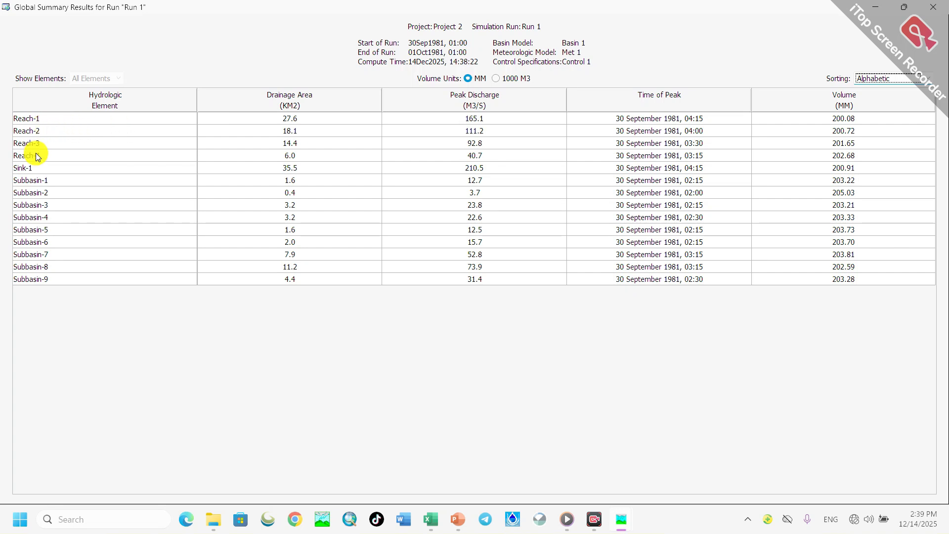
# - Examine the drainage areas, peak discharges and volumes of the reaches and subbasins in the global summary table
pyautogui.click(290, 121)
pyautogui.click(291, 130)
pyautogui.click(295, 146)
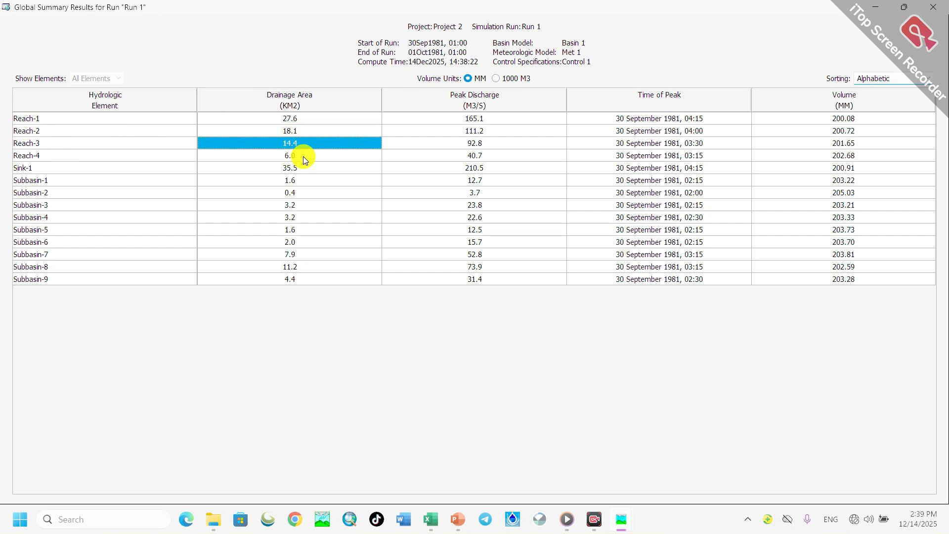
pyautogui.click(479, 119)
pyautogui.click(484, 131)
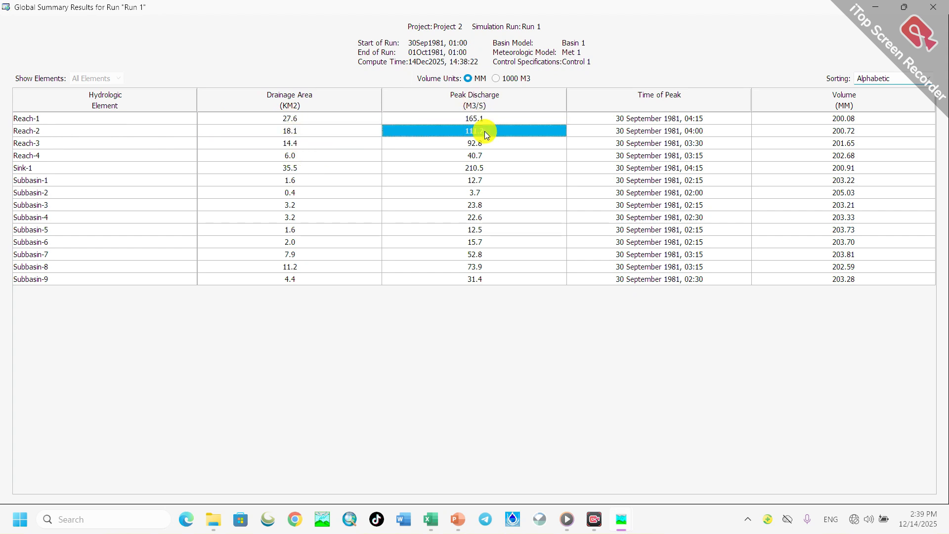
pyautogui.click(480, 145)
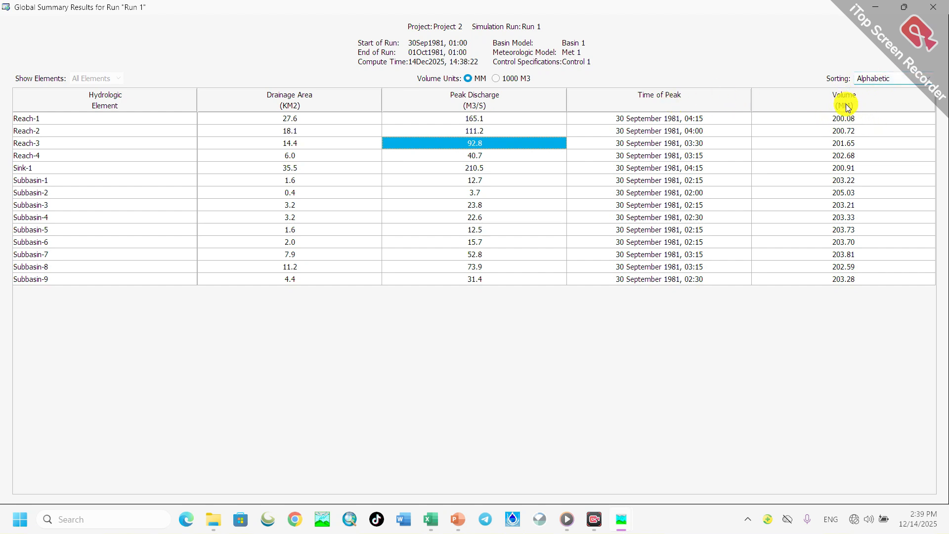
pyautogui.click(845, 132)
pyautogui.click(845, 155)
pyautogui.click(842, 192)
pyautogui.click(846, 216)
pyautogui.click(843, 254)
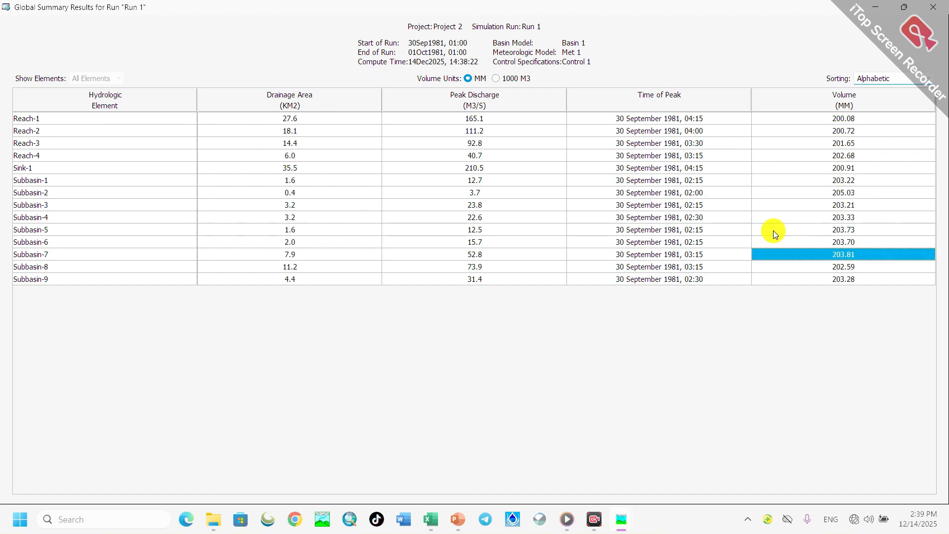
# - Examine the Sink-1 row of the global summary, focusing on its drainage area and peak discharge
pyautogui.click(16, 170)
pyautogui.moveTo(21, 171); pyautogui.dragTo(855, 167)
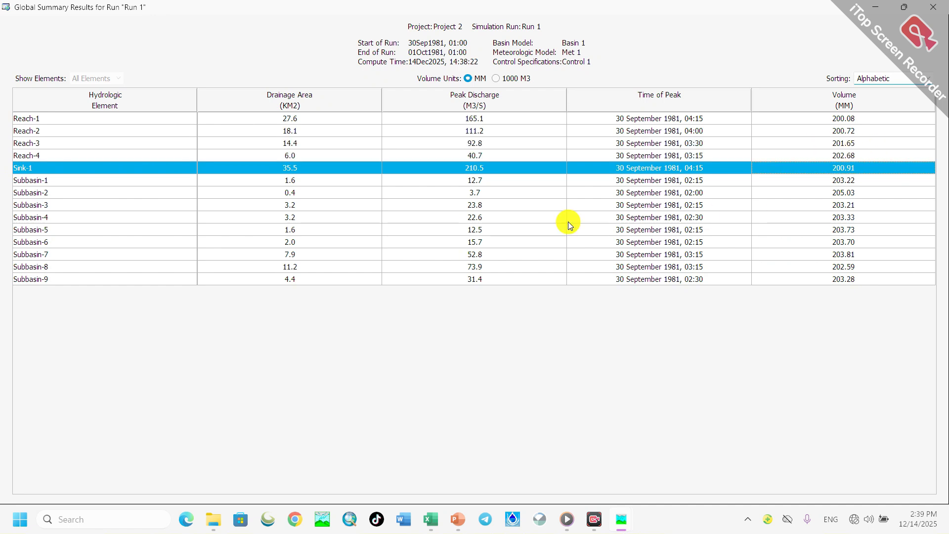
pyautogui.click(292, 182)
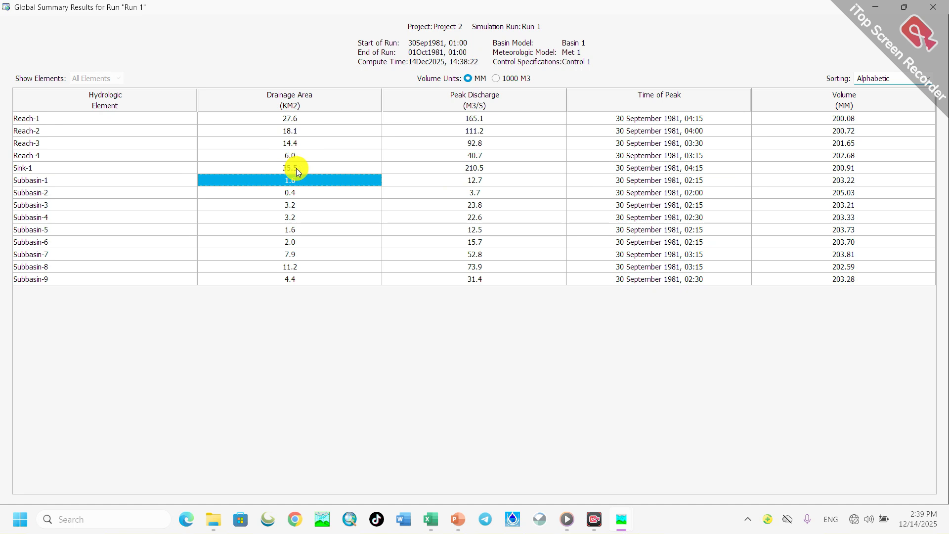
pyautogui.click(295, 170)
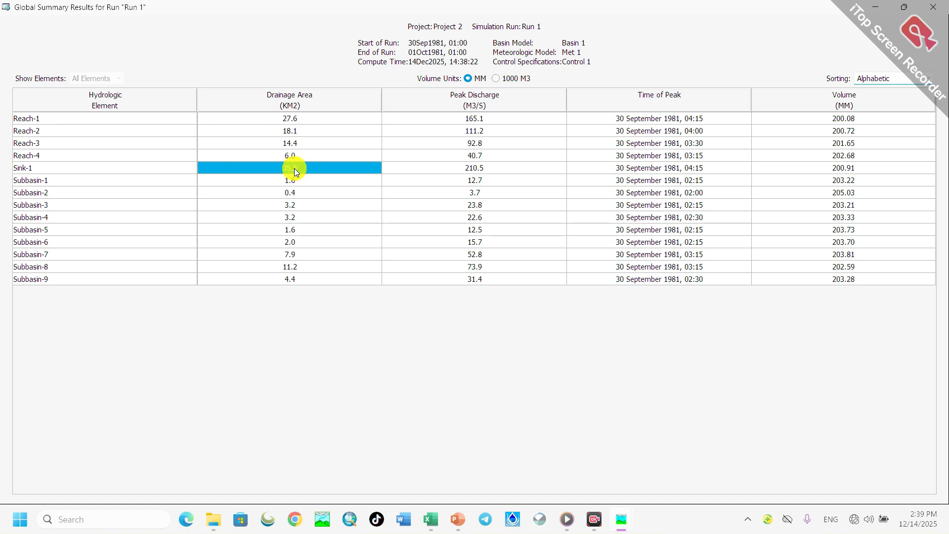
pyautogui.click(471, 169)
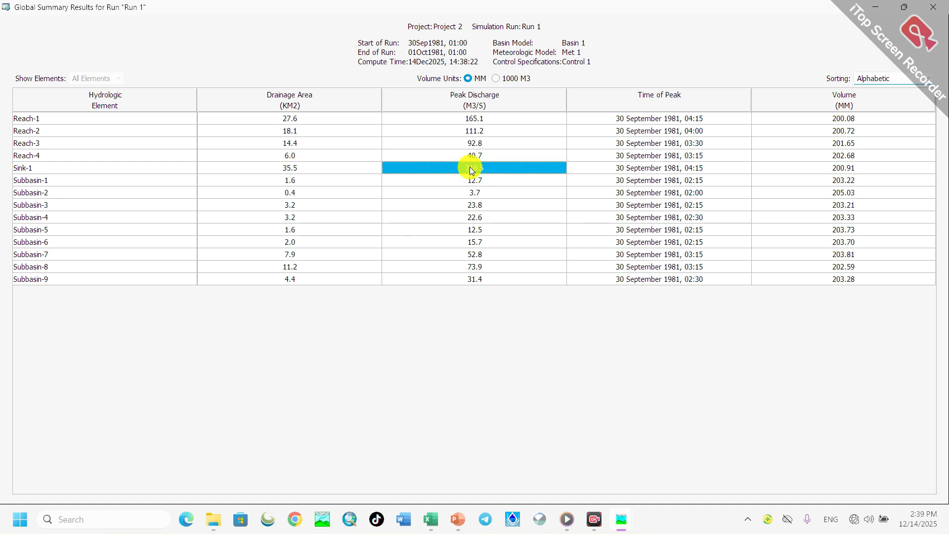
pyautogui.click(18, 168)
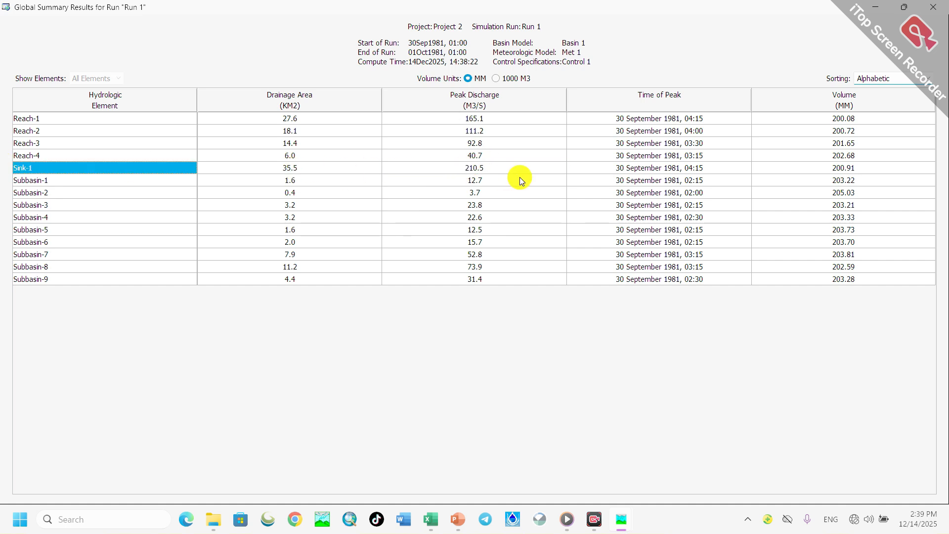
pyautogui.click(487, 169)
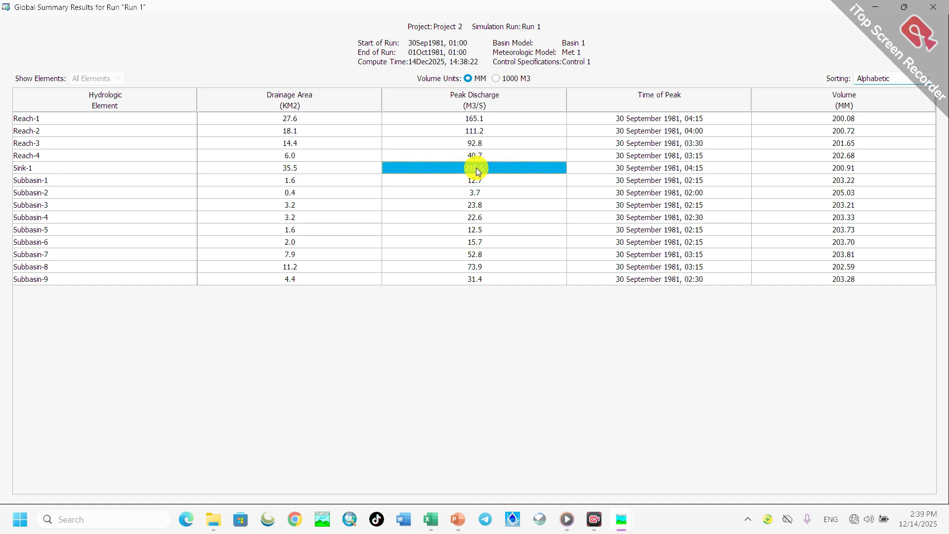
# - Examine the drainage area and peak discharge of Subbasin-1 and the Subbasin-2 row in the global summary
pyautogui.click(43, 182)
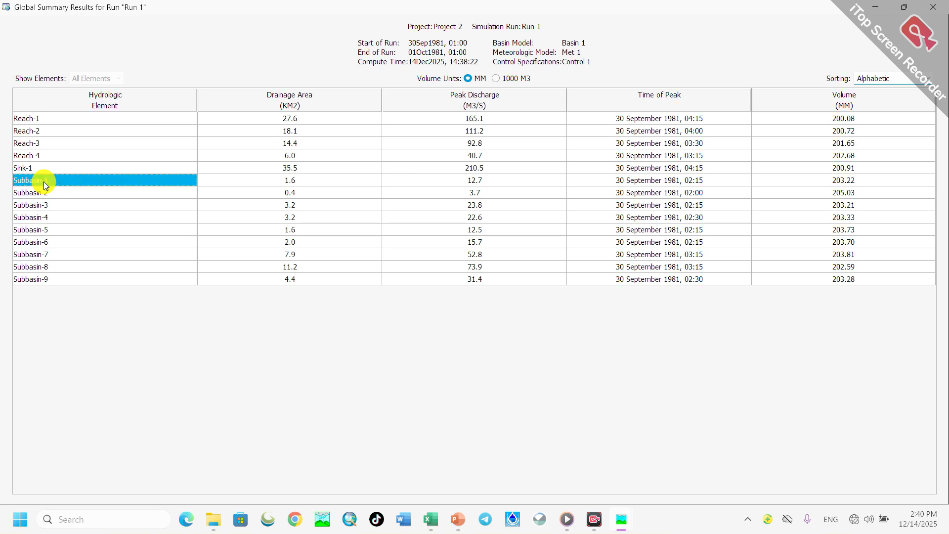
pyautogui.click(485, 182)
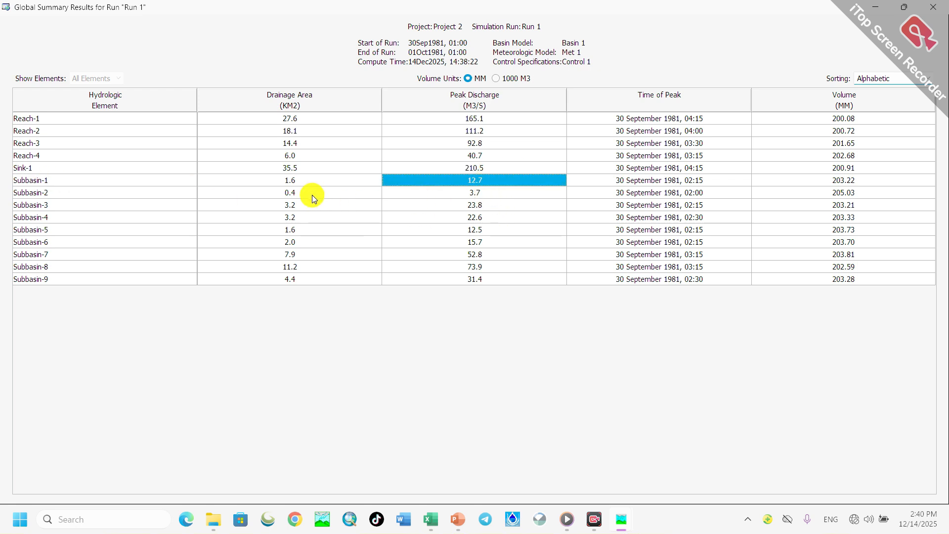
pyautogui.click(293, 179)
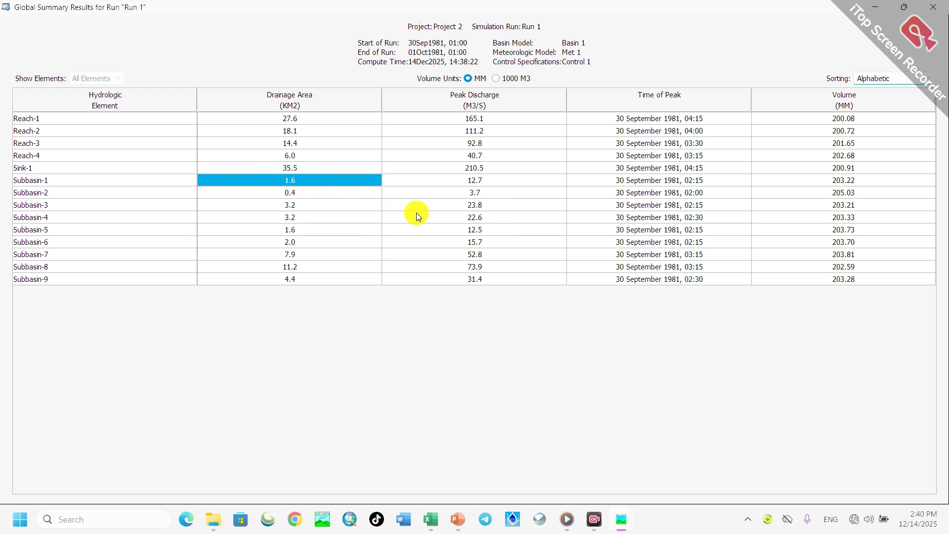
pyautogui.click(44, 191)
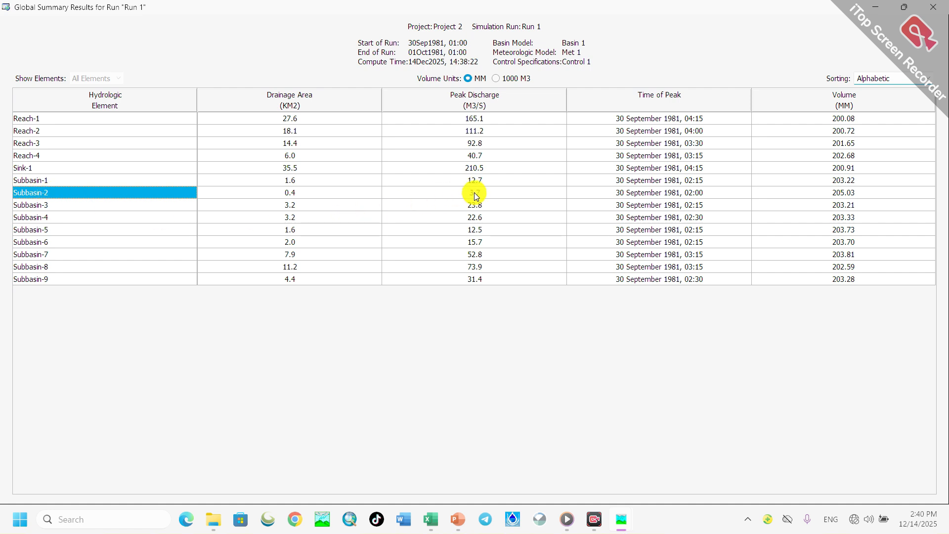
pyautogui.click(481, 180)
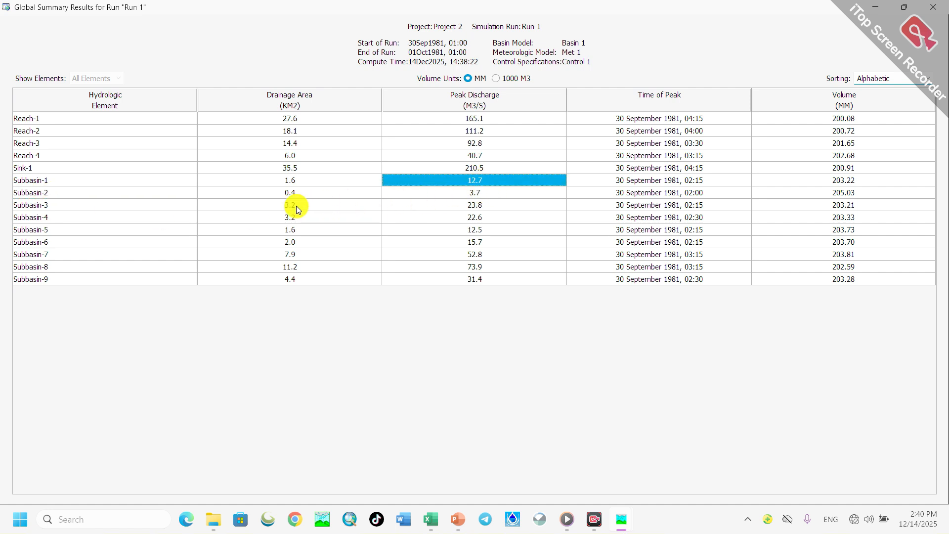
pyautogui.click(293, 180)
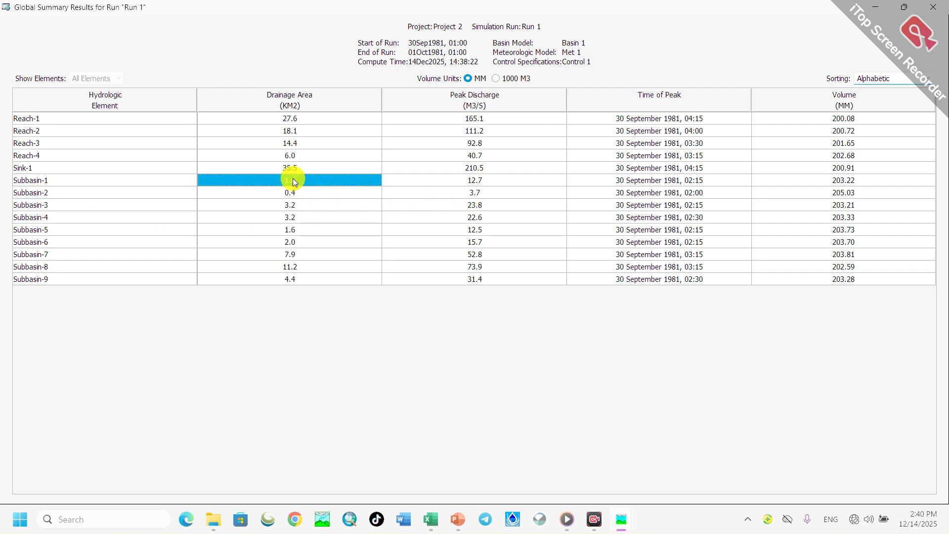
# - Examine Subbasin-9's drainage area and peak discharge, and close the global summary results
pyautogui.click(57, 279)
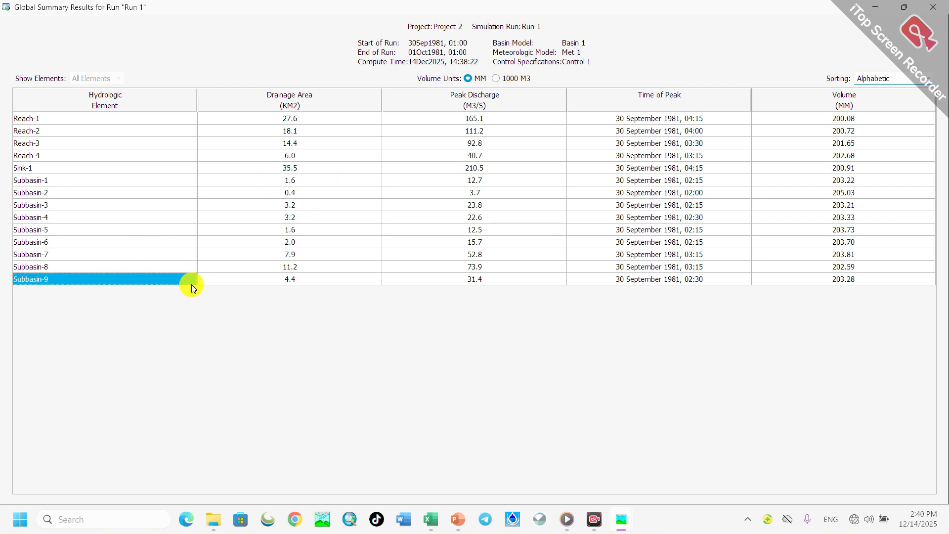
pyautogui.click(272, 279)
pyautogui.click(458, 280)
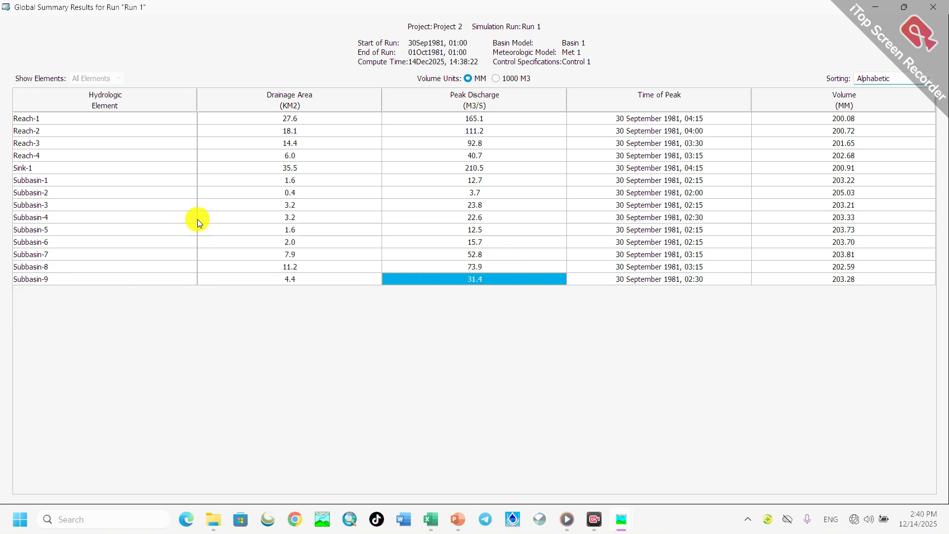
pyautogui.click(294, 280)
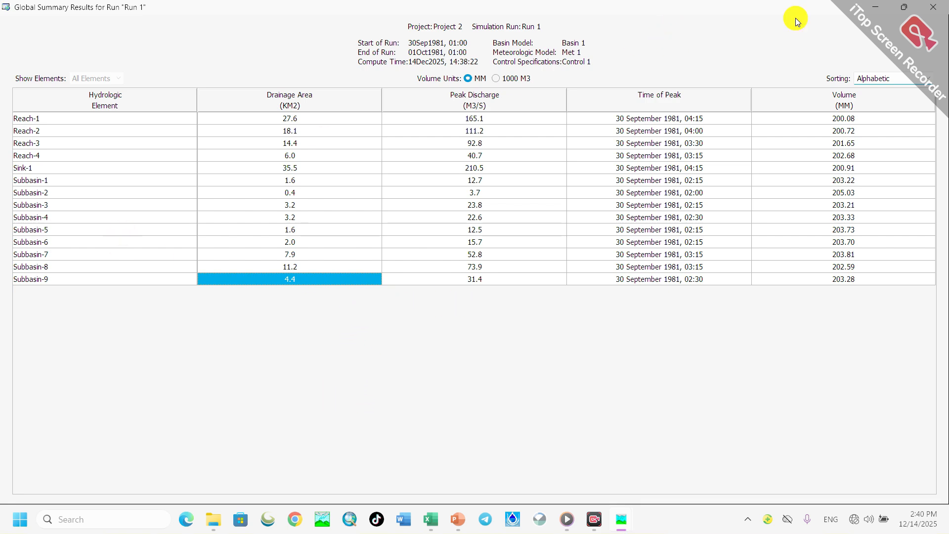
pyautogui.click(933, 7)
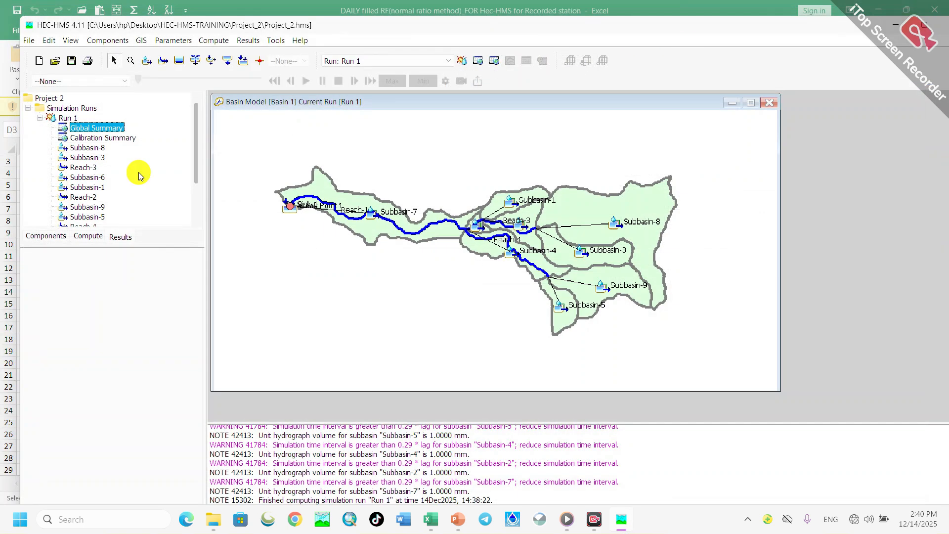
# - View the Run 1 results graph of Subbasin-8 in a widened window, and its summary table
pyautogui.doubleClick(79, 149)
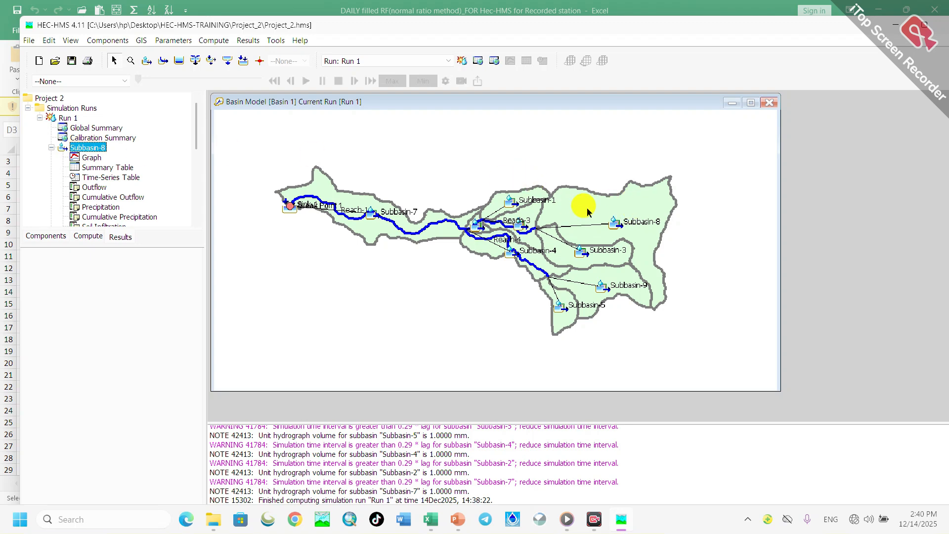
pyautogui.click(88, 157)
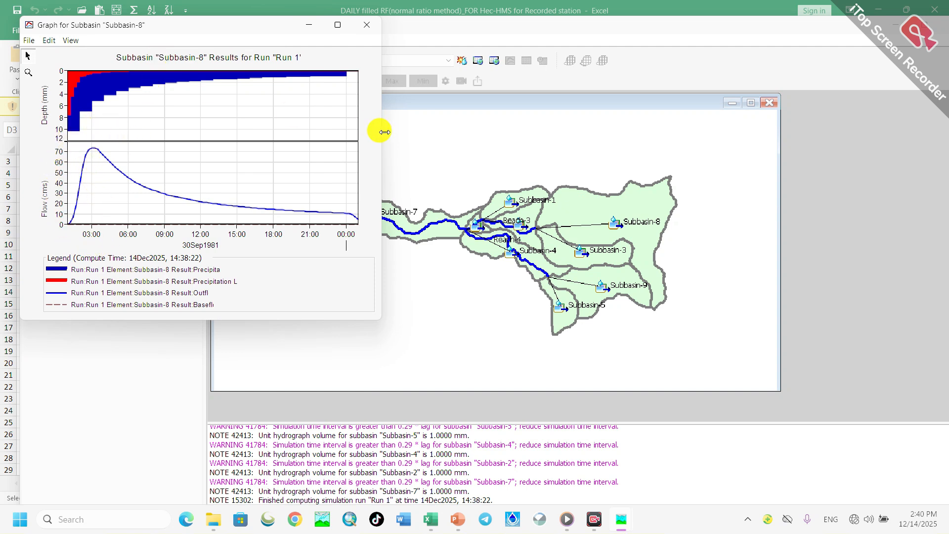
pyautogui.moveTo(384, 132); pyautogui.dragTo(738, 148)
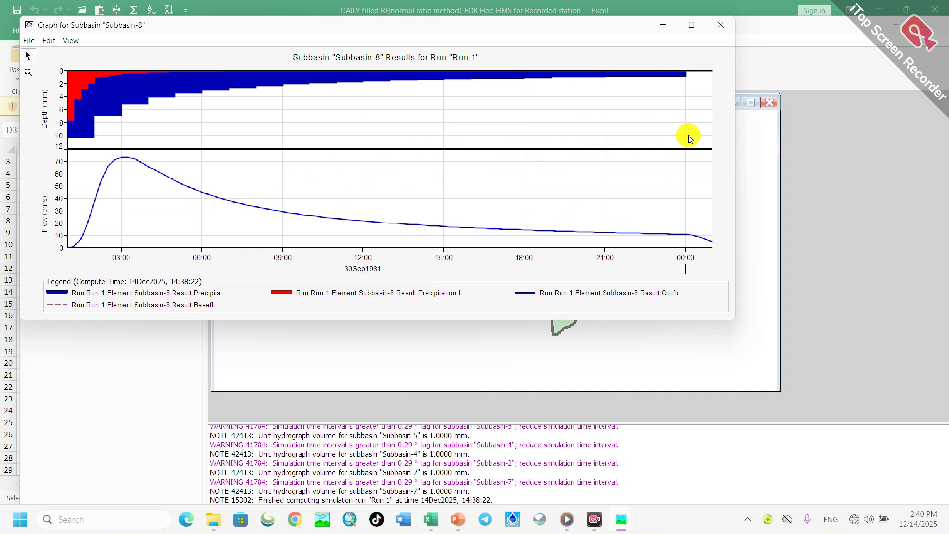
pyautogui.click(664, 26)
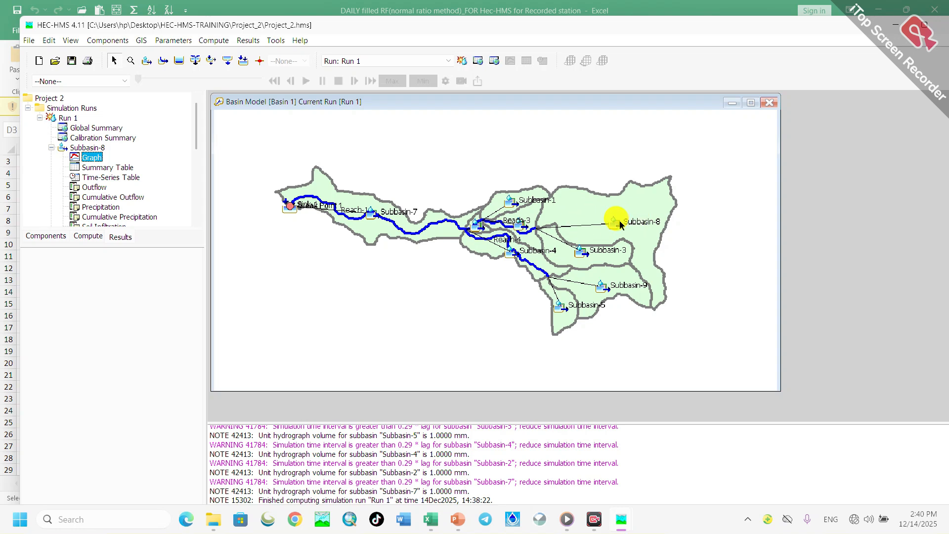
pyautogui.click(95, 169)
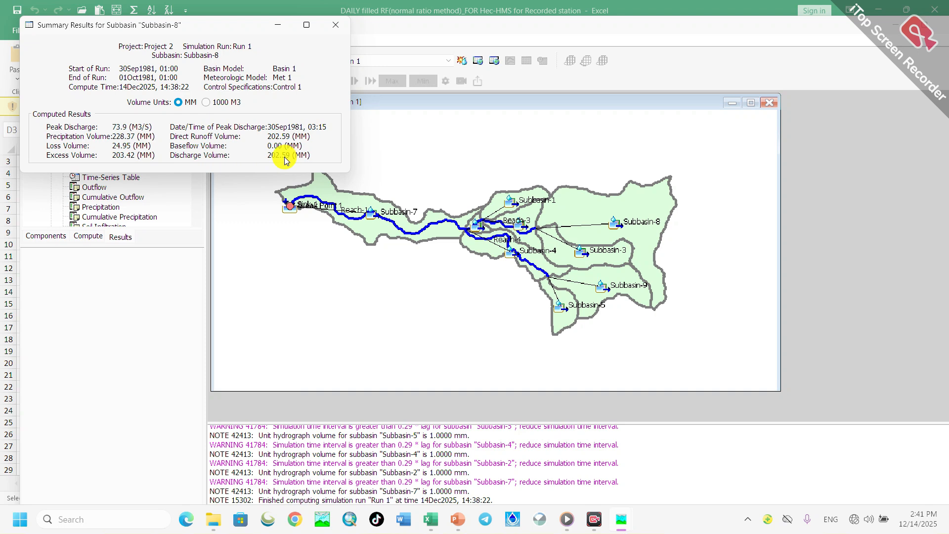
pyautogui.click(333, 26)
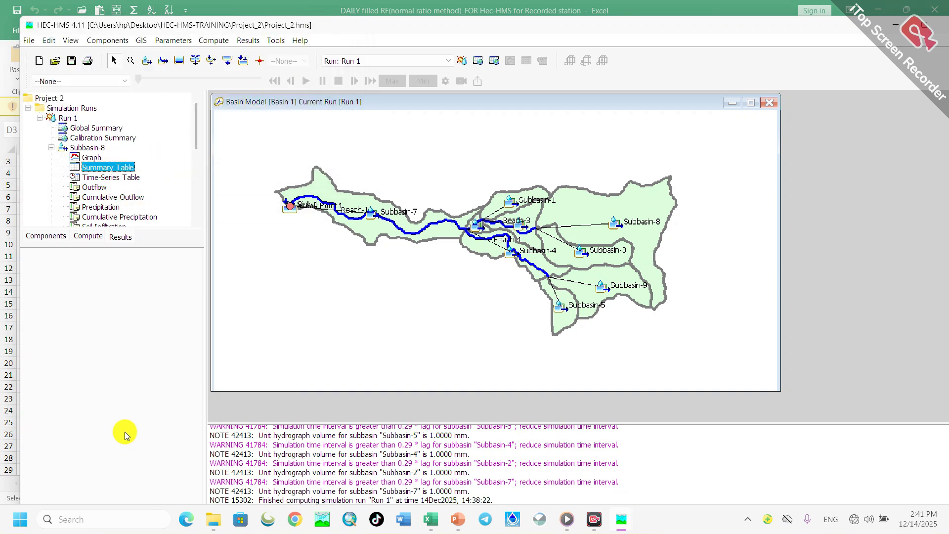
# - Examine Subbasin-8's time-series table of precipitation, loss, excess and flow from start to end of the run, and close it
pyautogui.click(93, 177)
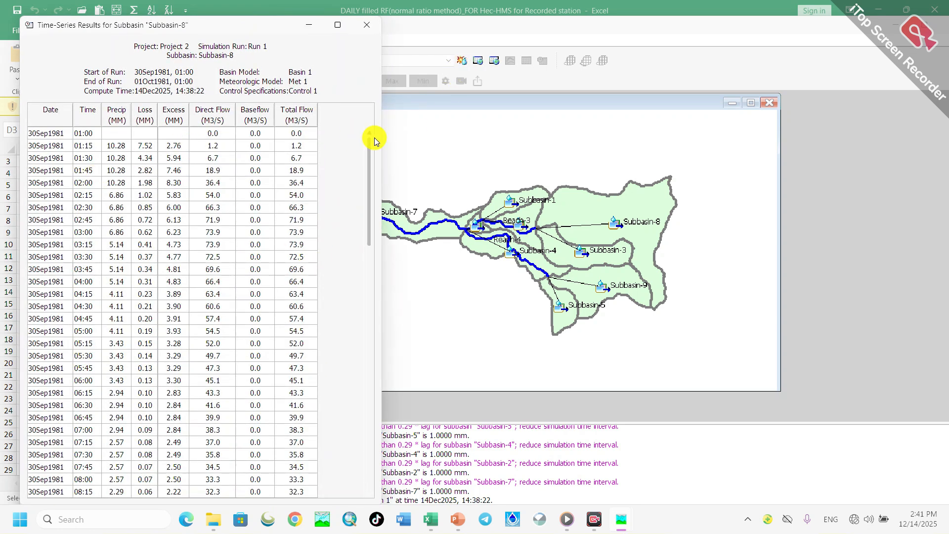
pyautogui.moveTo(381, 147); pyautogui.dragTo(770, 114)
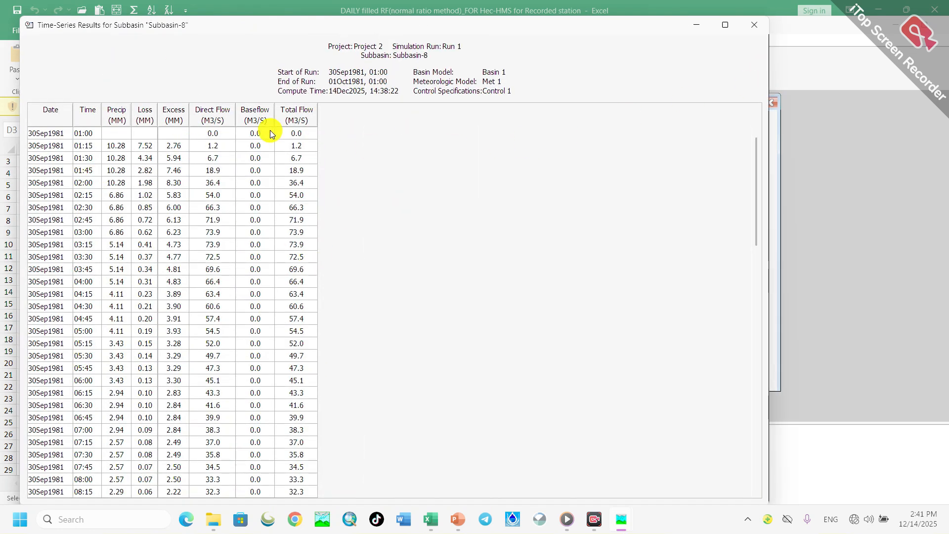
pyautogui.scroll(-7, 250, 145)
pyautogui.scroll(4, 237, 153)
pyautogui.scroll(-13, 245, 151)
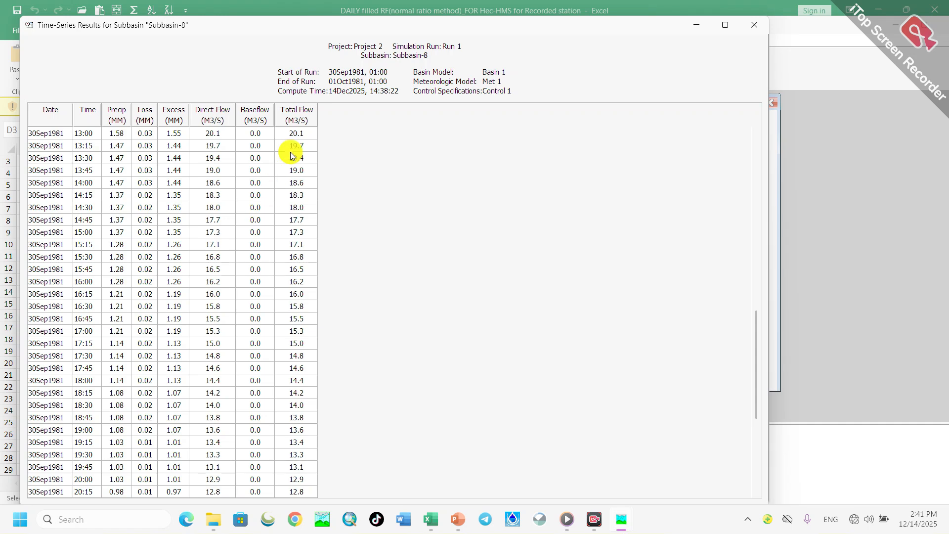
pyautogui.scroll(-5, 294, 199)
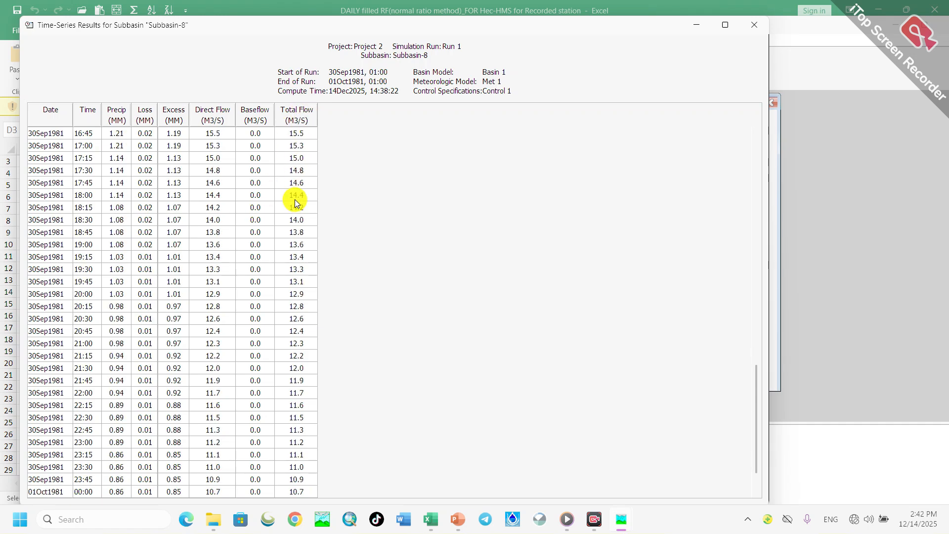
pyautogui.scroll(-1, 294, 212)
pyautogui.scroll(13, 295, 213)
pyautogui.scroll(9, 293, 208)
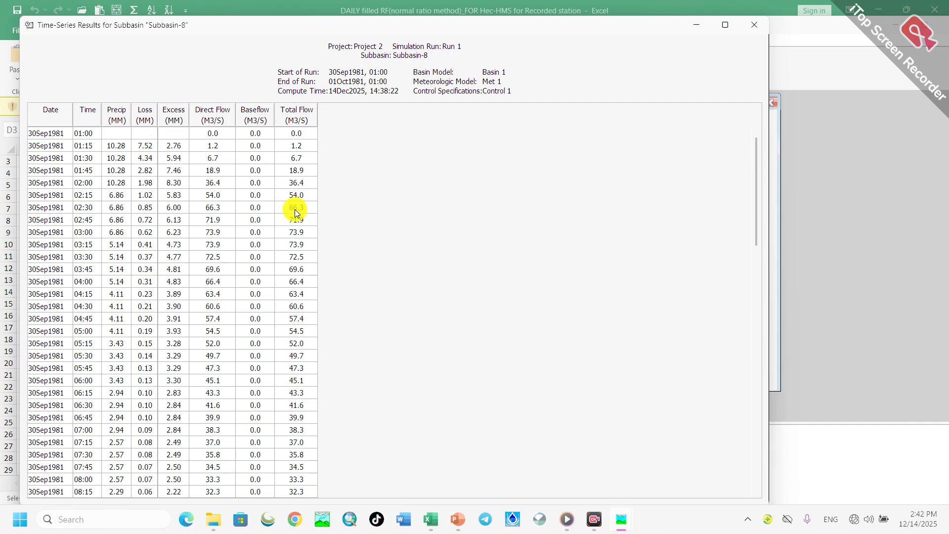
pyautogui.scroll(-6, 193, 263)
pyautogui.scroll(-16, 202, 258)
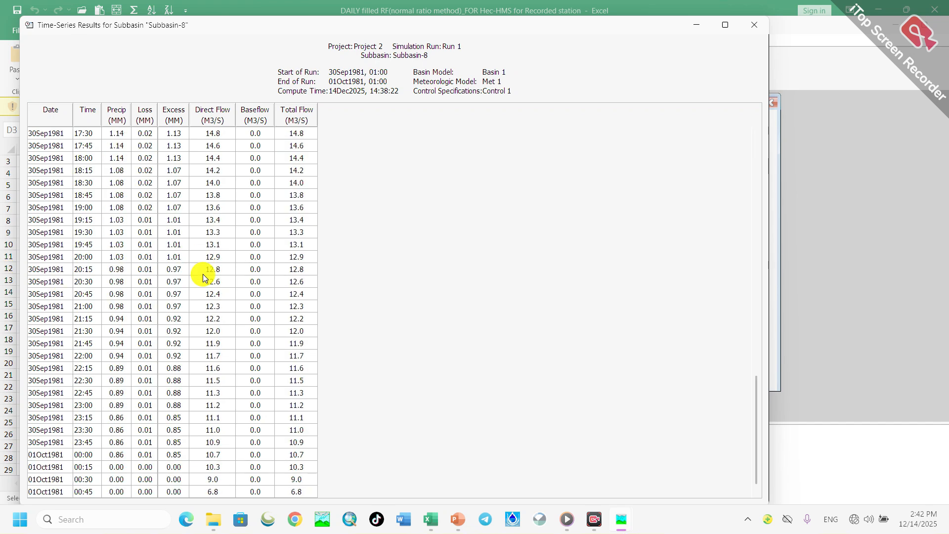
pyautogui.click(747, 25)
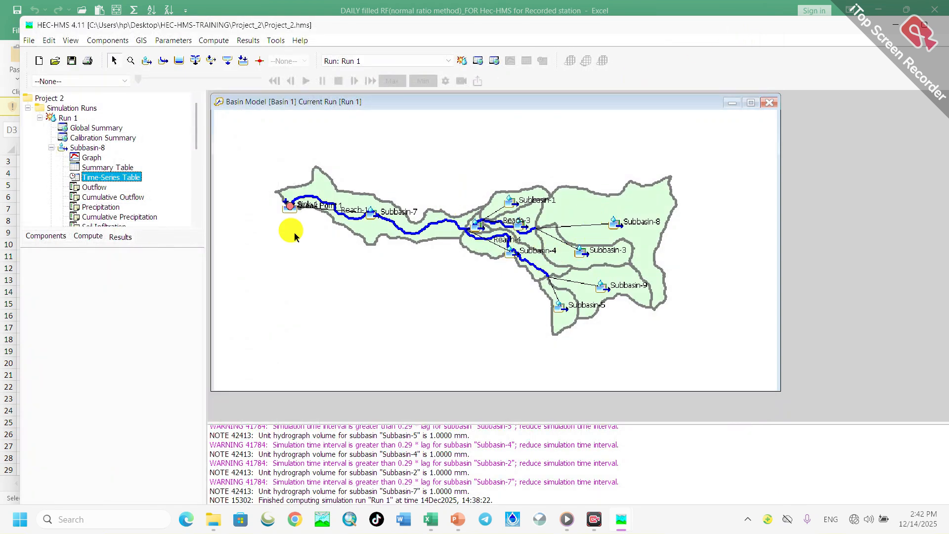
# - Preview the Outflow, Cumulative Outflow, Precipitation and Cumulative Precipitation plots of Subbasin-8
pyautogui.click(94, 188)
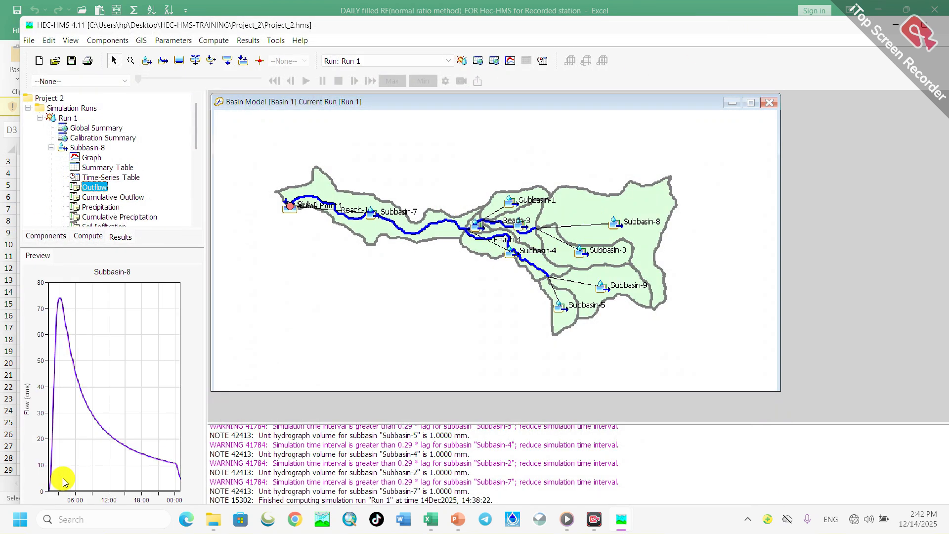
pyautogui.click(101, 198)
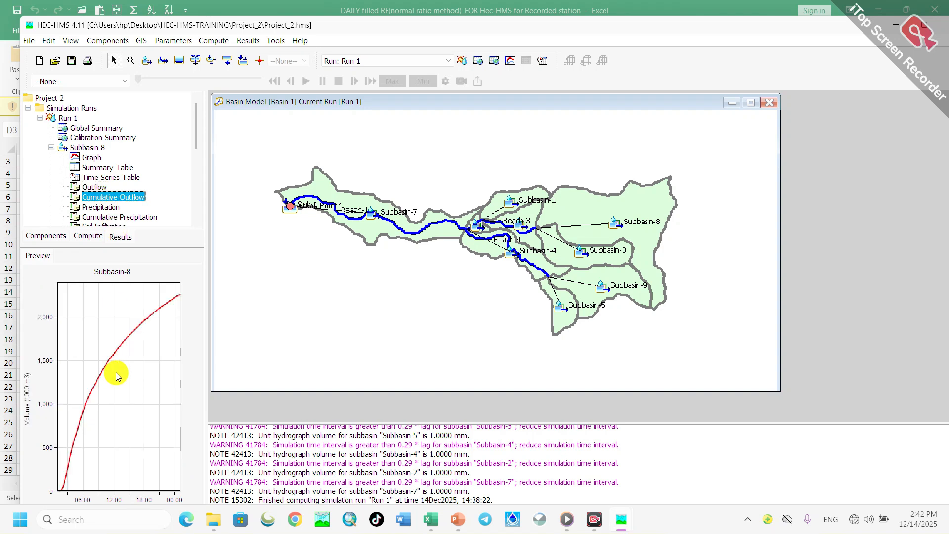
pyautogui.click(99, 209)
pyautogui.scroll(-2, 114, 216)
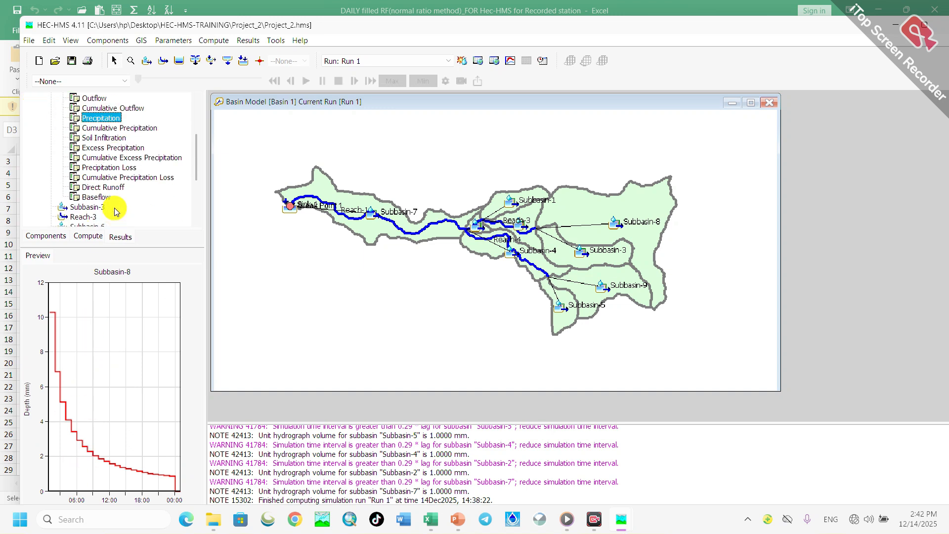
pyautogui.click(108, 128)
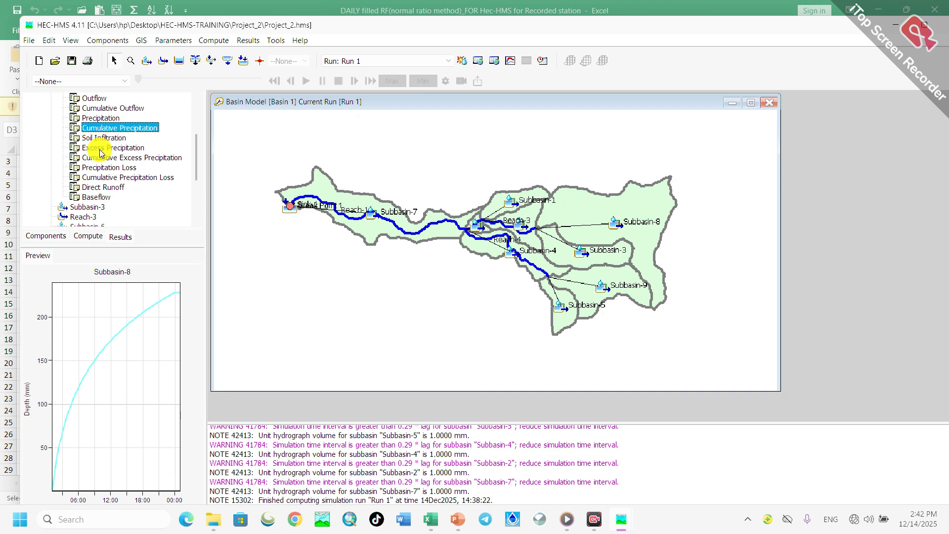
# - Preview Subbasin-8's plots of soil infiltration, excess precipitation, precipitation loss, their cumulative excess and loss, direct runoff and baseflow
pyautogui.click(105, 138)
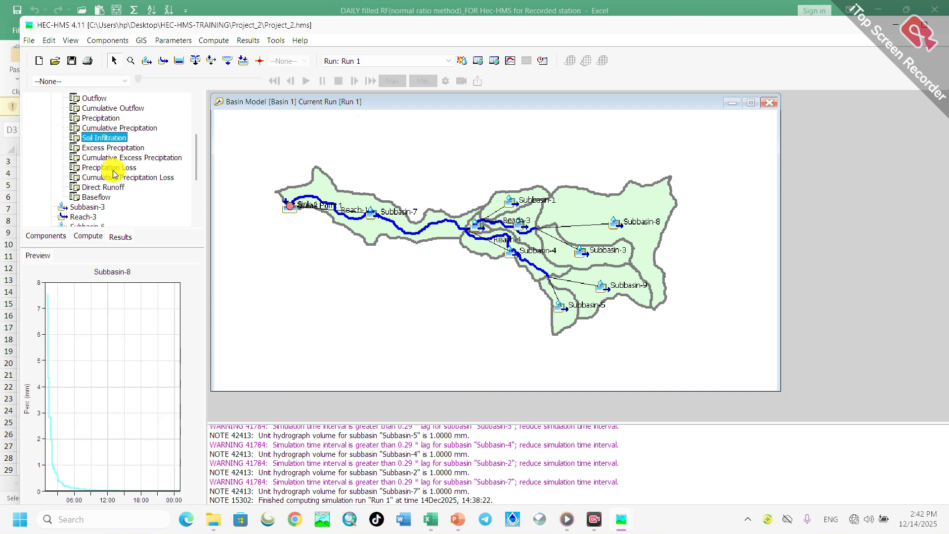
pyautogui.click(93, 149)
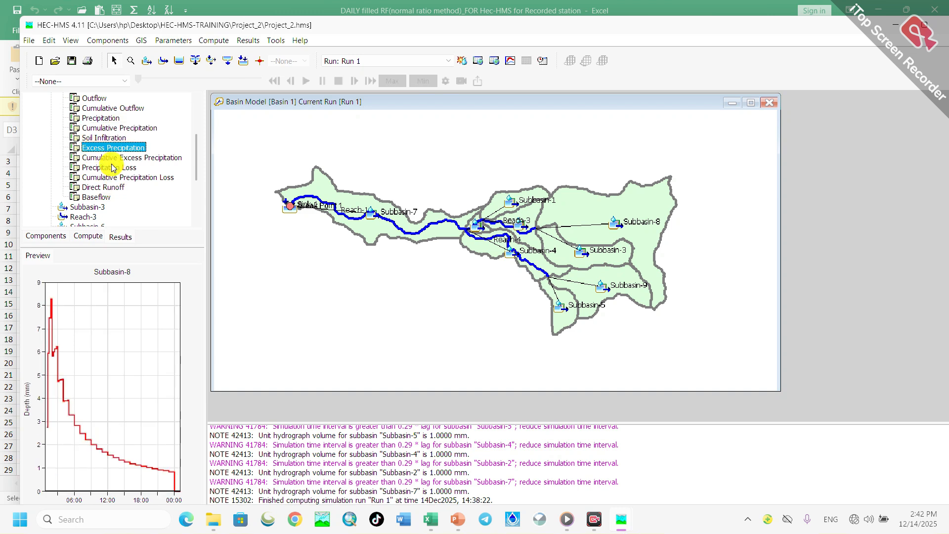
pyautogui.click(112, 160)
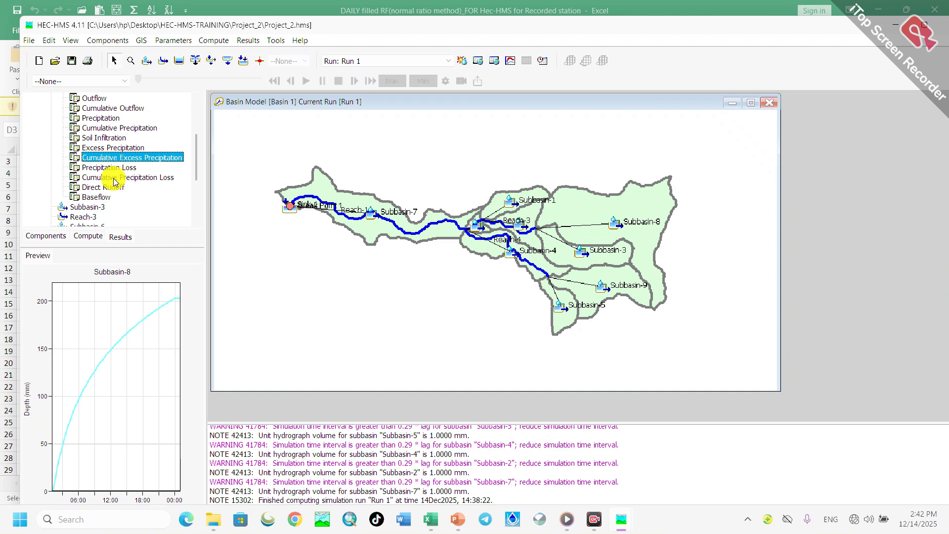
pyautogui.click(106, 169)
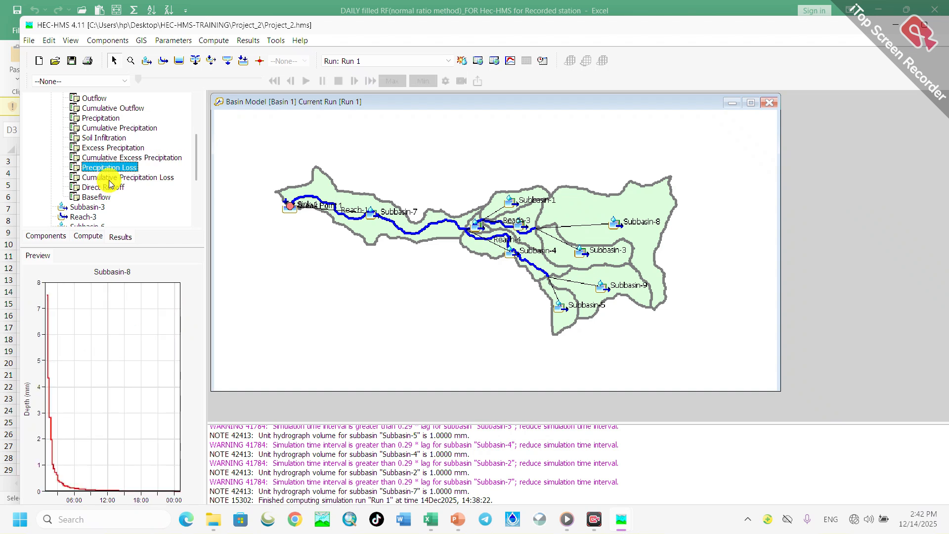
pyautogui.click(108, 179)
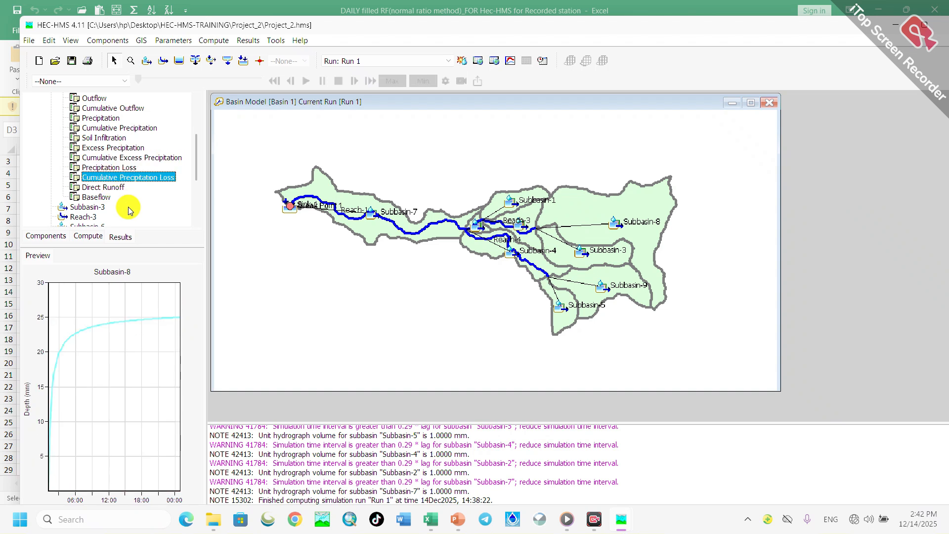
pyautogui.click(105, 188)
pyautogui.click(103, 198)
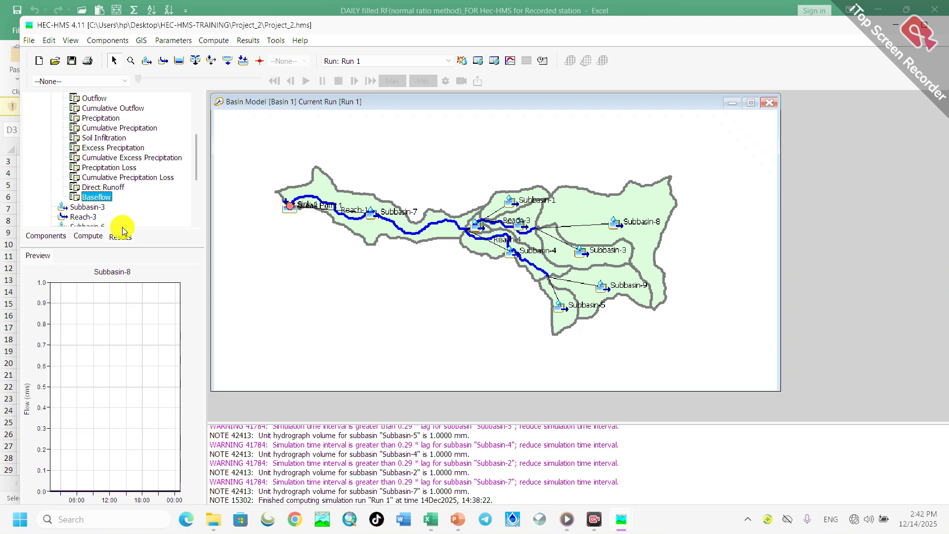
# - View the Run 1 results graph and the summary table of Reach-3, closing each one
pyautogui.scroll(-3, 117, 170)
pyautogui.scroll(2, 117, 170)
pyautogui.scroll(-2, 99, 163)
pyautogui.scroll(1, 81, 154)
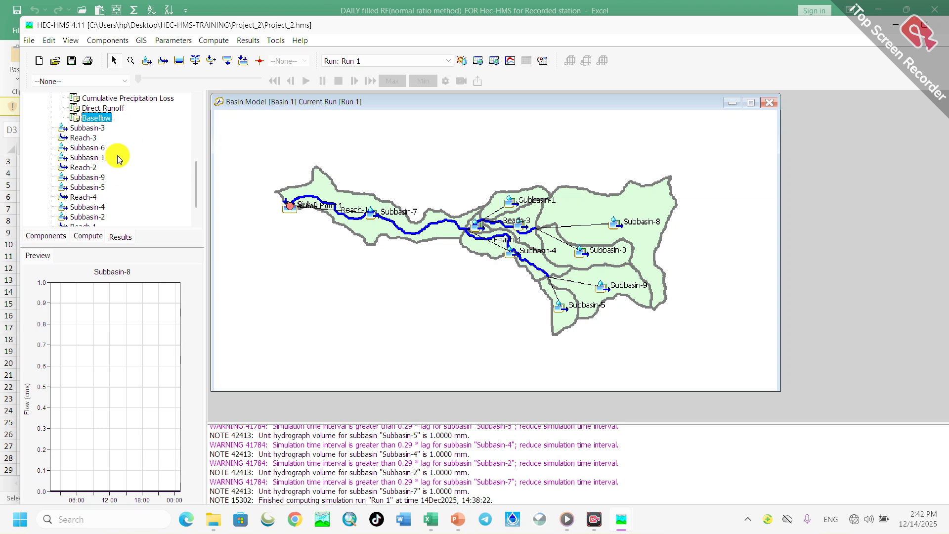
pyautogui.doubleClick(83, 138)
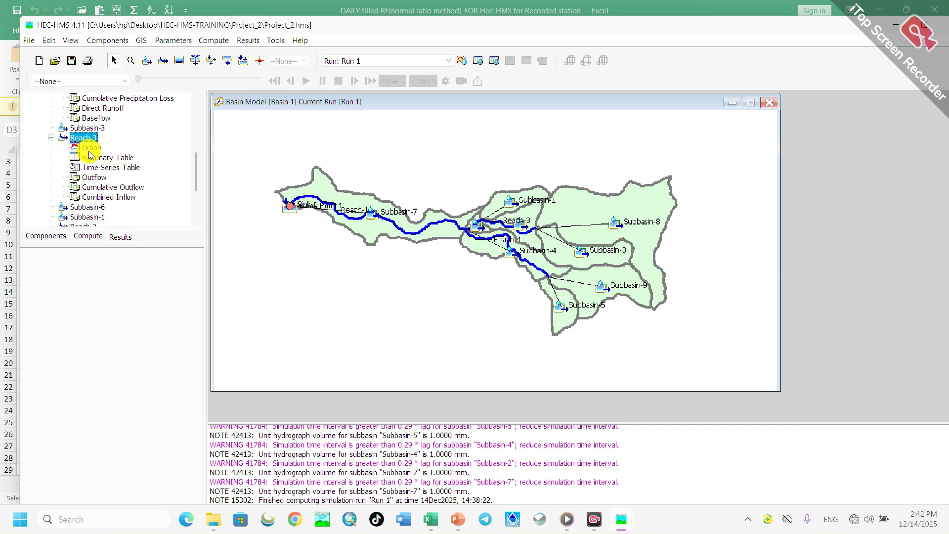
pyautogui.click(89, 149)
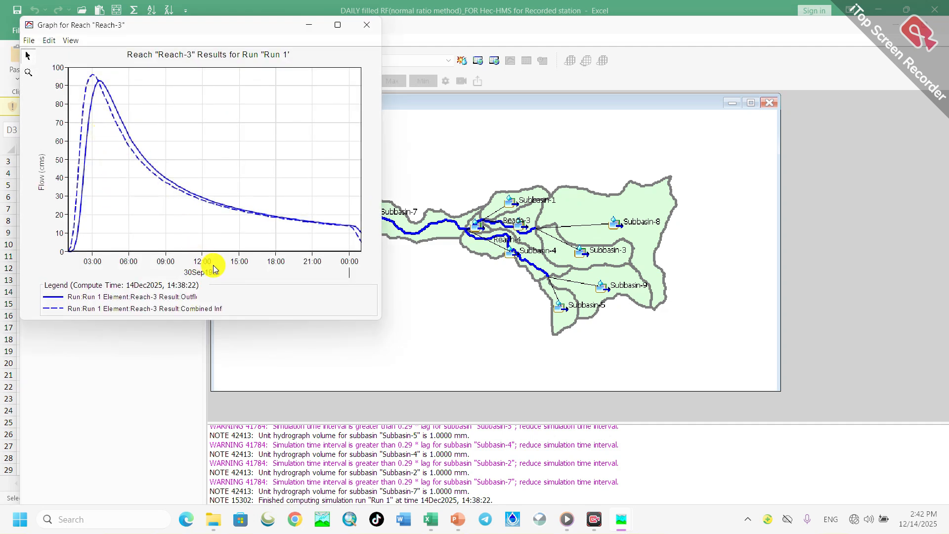
pyautogui.click(372, 25)
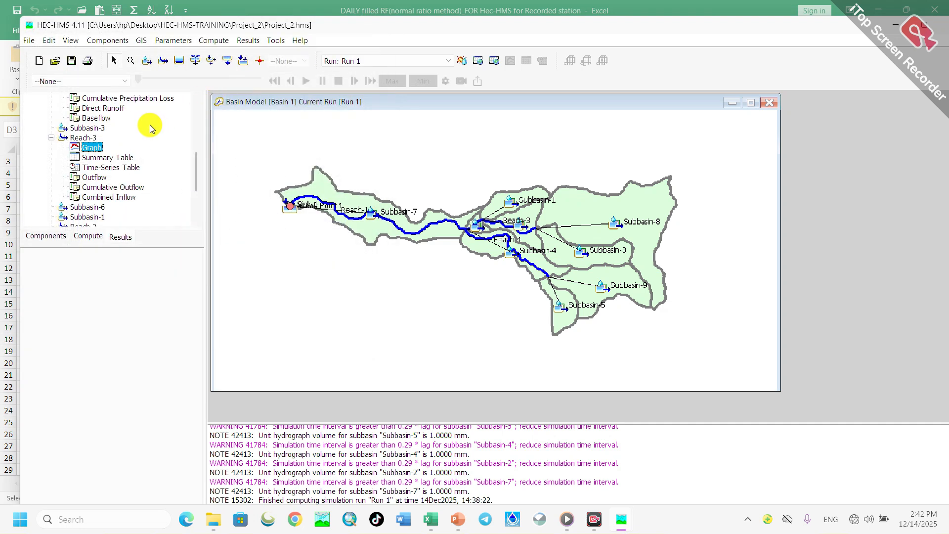
pyautogui.click(100, 159)
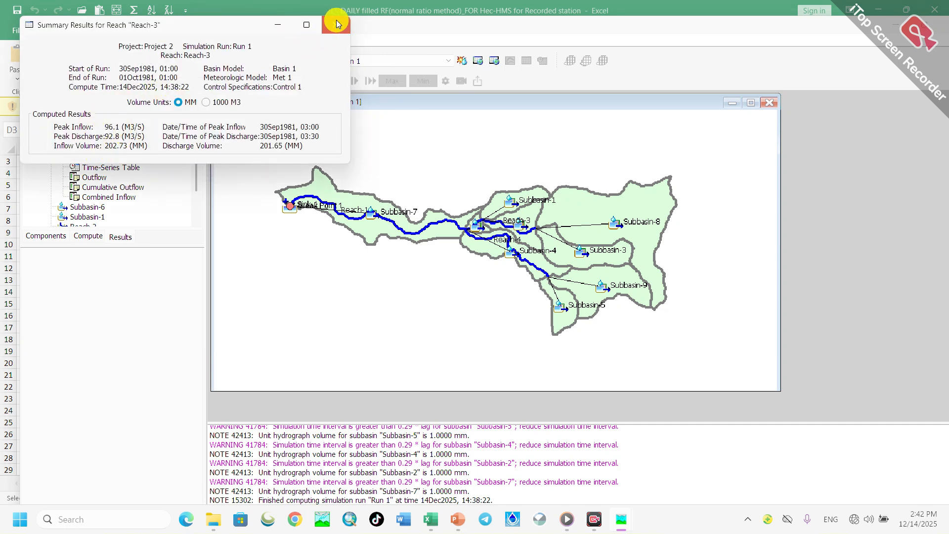
pyautogui.click(336, 23)
# - Examine Reach-3's time-series table of inflow and outflow, close it, and preview the reach's Outflow plot
pyautogui.click(109, 170)
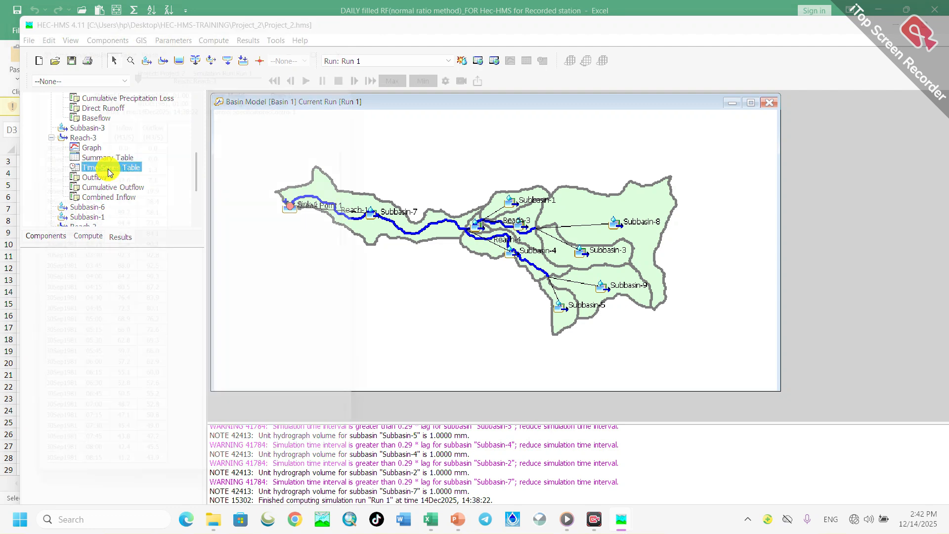
pyautogui.scroll(-8, 101, 257)
pyautogui.scroll(8, 101, 257)
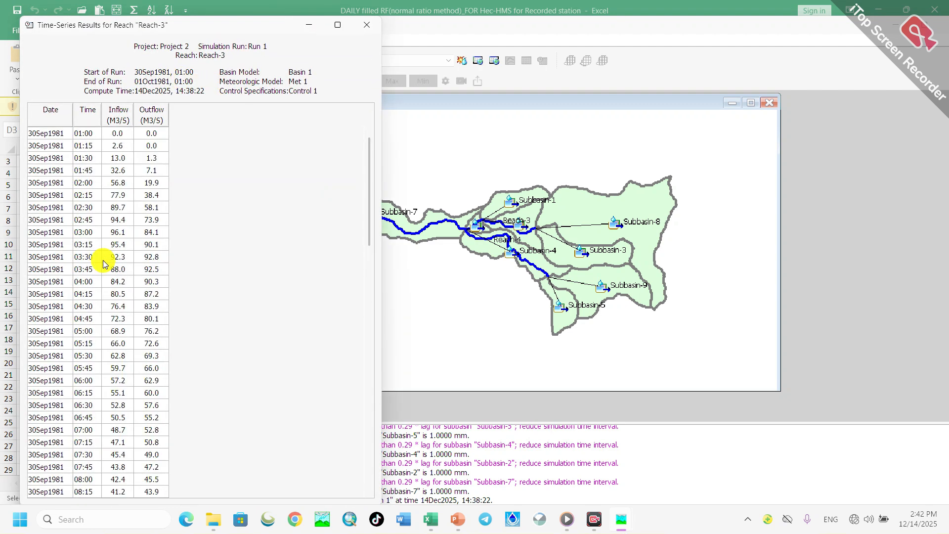
pyautogui.scroll(-12, 97, 332)
pyautogui.scroll(3, 36, 141)
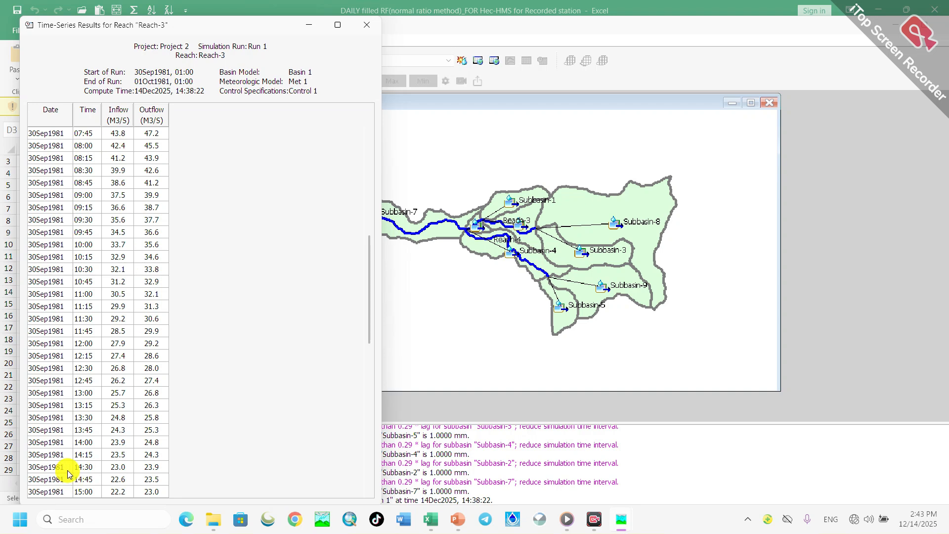
pyautogui.click(363, 29)
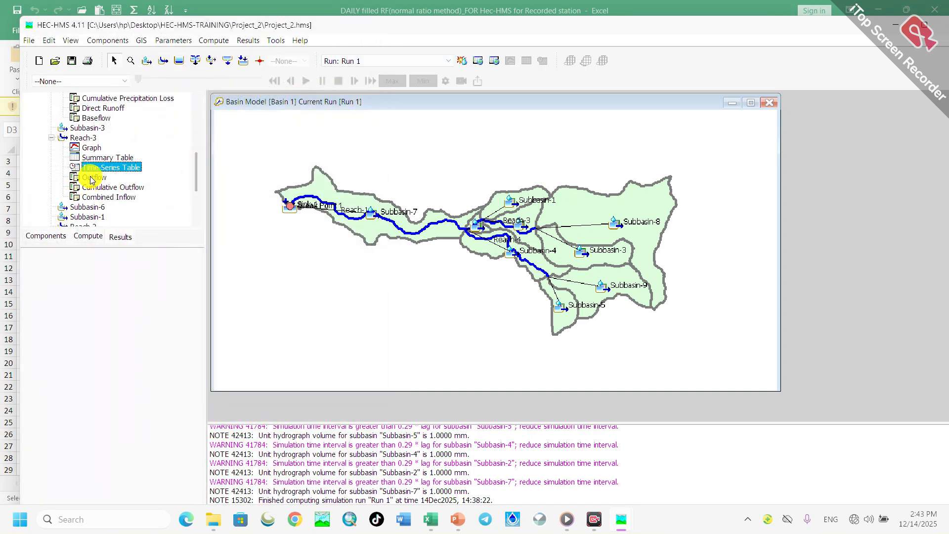
pyautogui.click(92, 178)
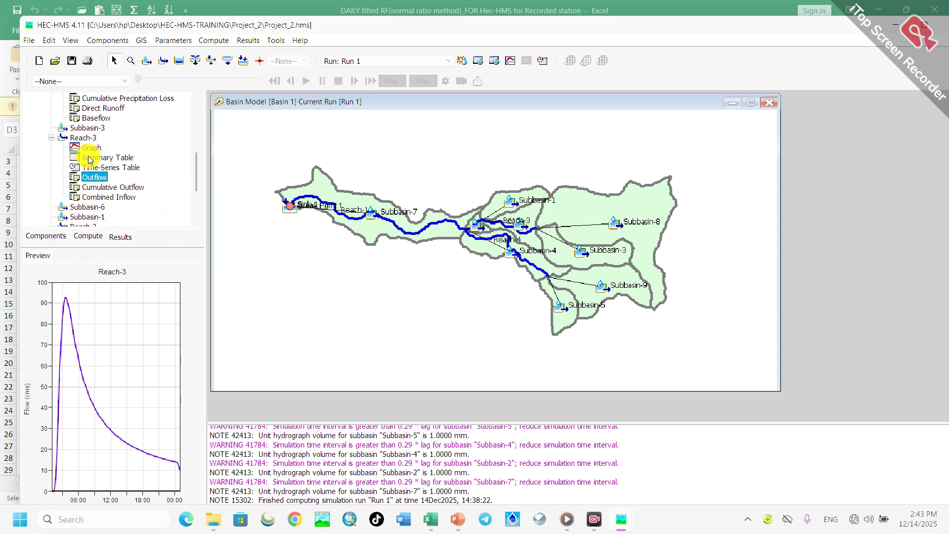
# - View the Run 1 results graph and the summary table of Sink-1
pyautogui.scroll(-3, 92, 163)
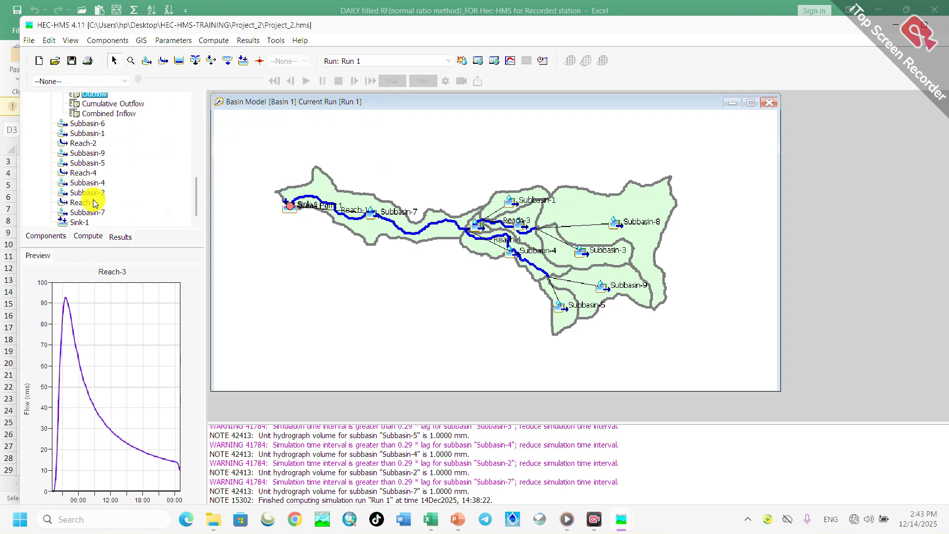
pyautogui.click(80, 223)
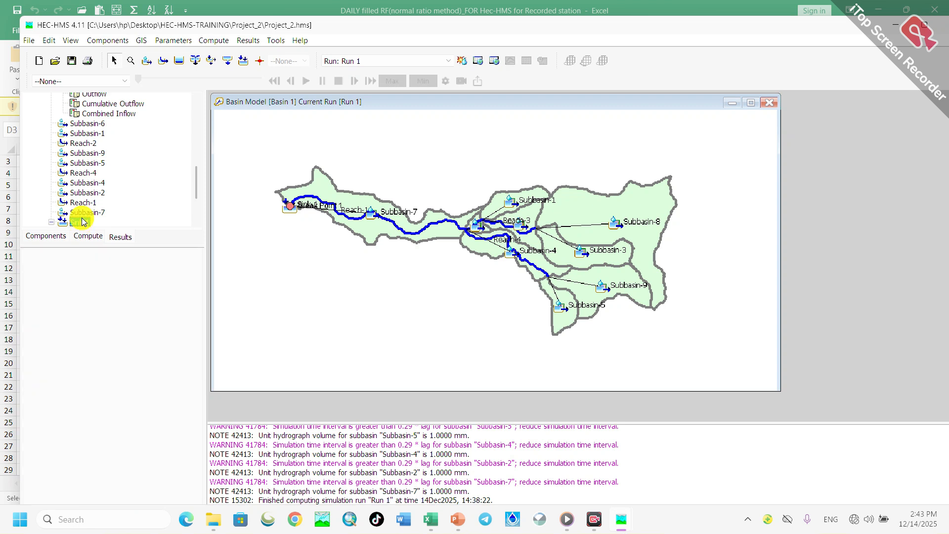
pyautogui.doubleClick(90, 222)
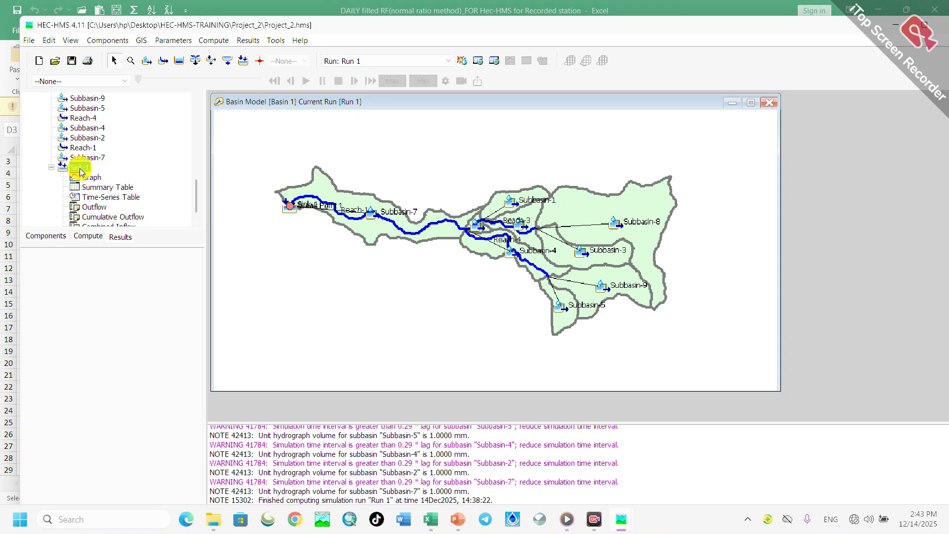
pyautogui.click(92, 181)
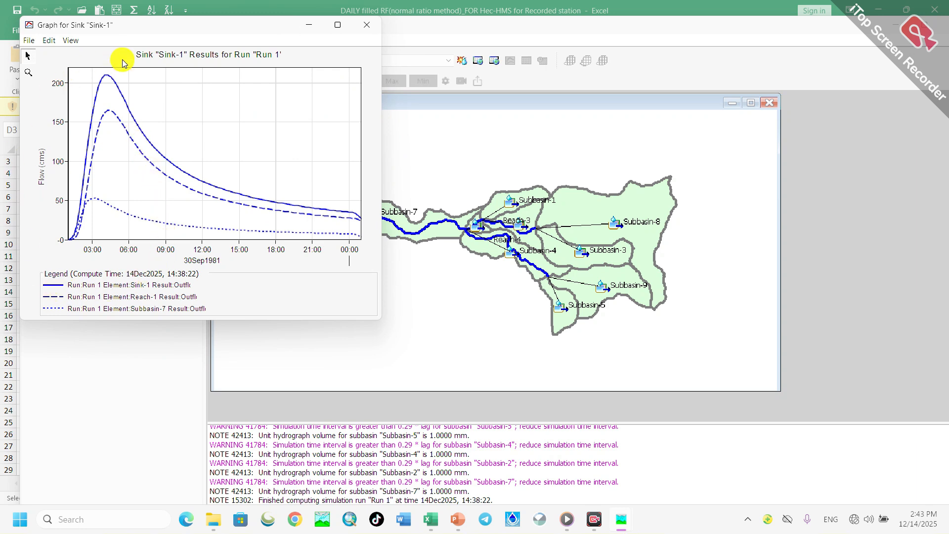
pyautogui.click(312, 24)
pyautogui.click(101, 187)
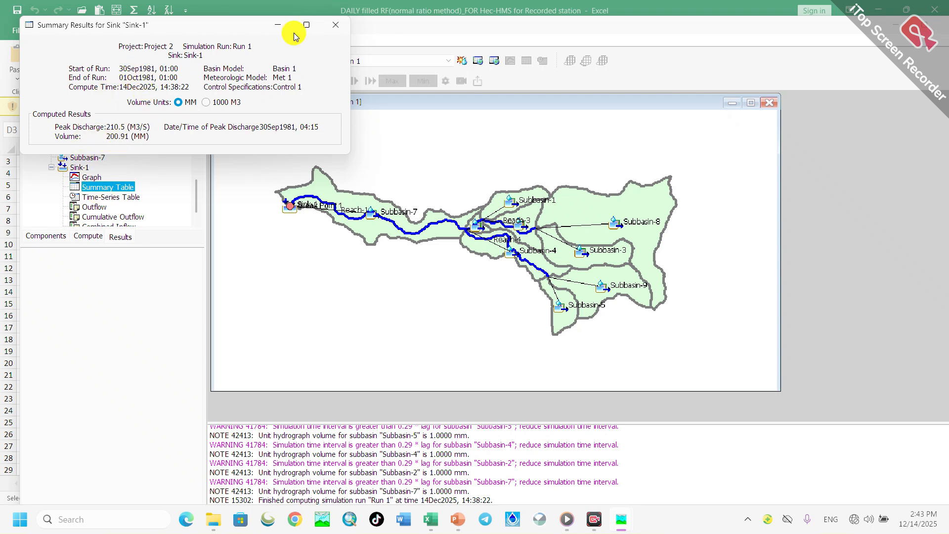
pyautogui.click(327, 26)
# - Check Sink-1's time-series inflow table, close it, and go through its Outflow, Cumulative Outflow and Combined Inflow plots to the Sediment folder
pyautogui.click(98, 197)
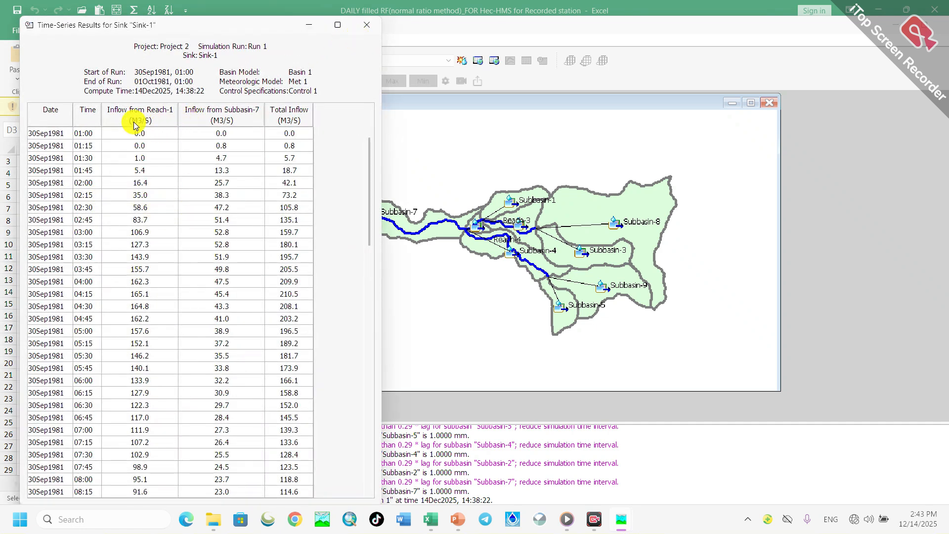
pyautogui.click(375, 25)
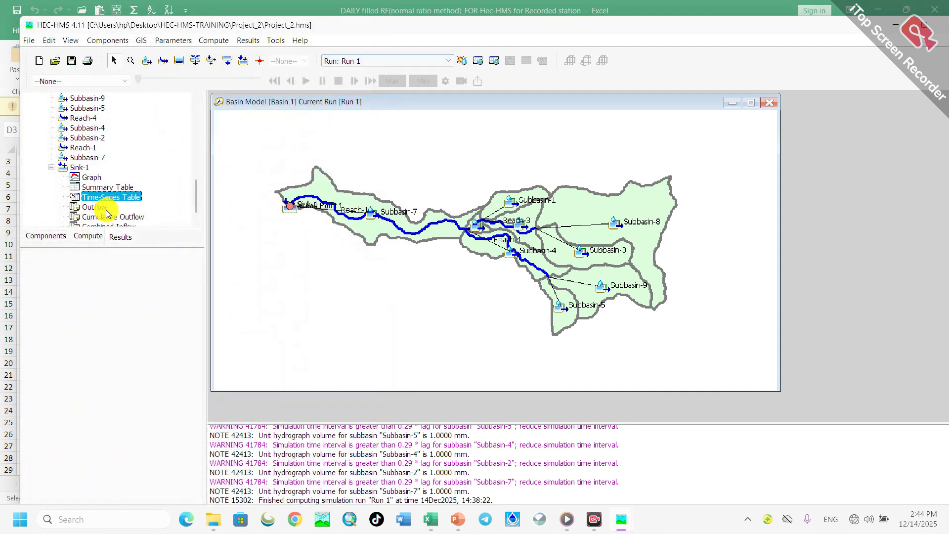
pyautogui.click(105, 208)
pyautogui.scroll(-1, 110, 207)
pyautogui.press('Down')
pyautogui.press('Down')
pyautogui.press('Down')
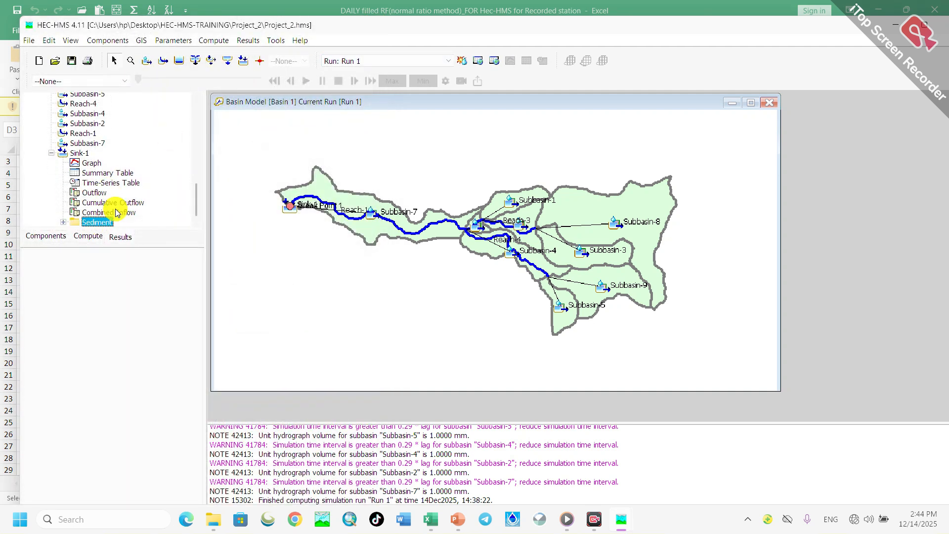
pyautogui.scroll(3, 147, 192)
pyautogui.scroll(7, 347, 261)
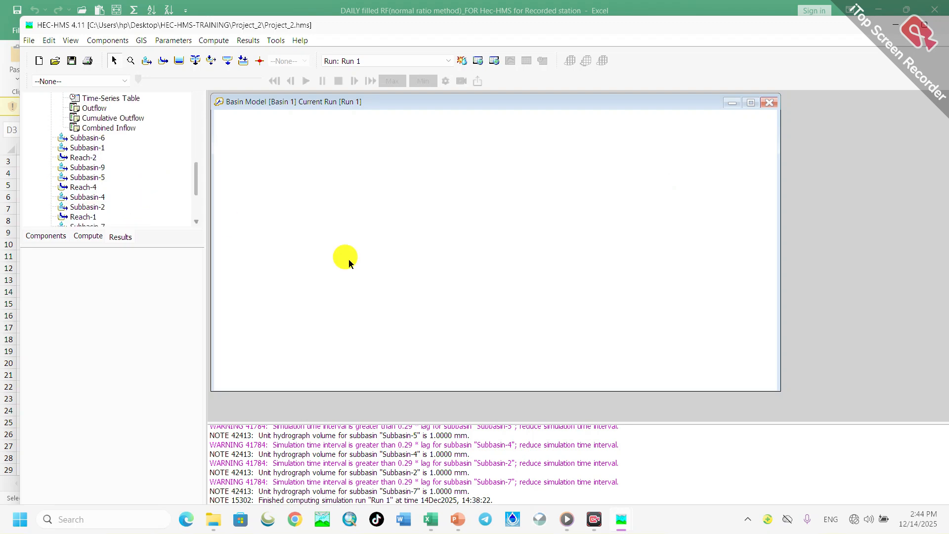
pyautogui.scroll(-3, 373, 276)
pyautogui.scroll(-1, 328, 255)
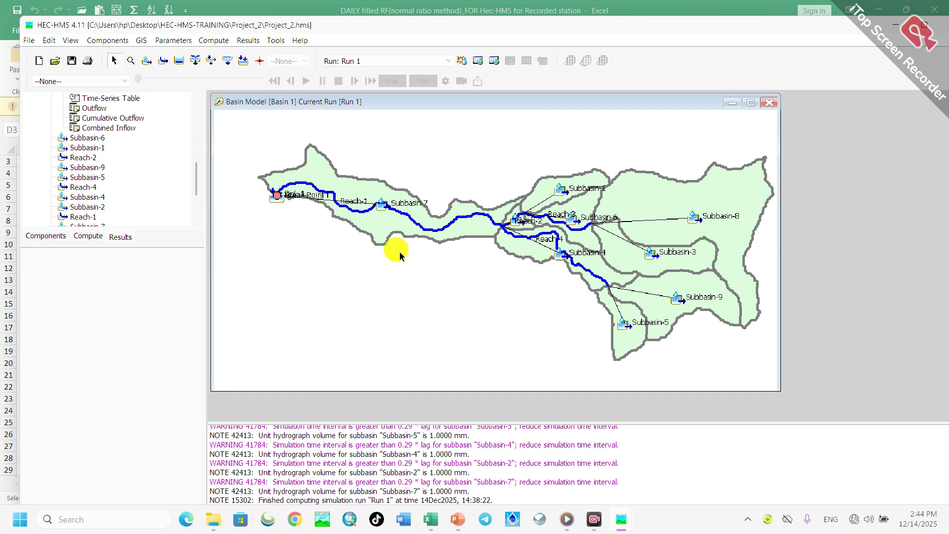
pyautogui.scroll(-1, 359, 255)
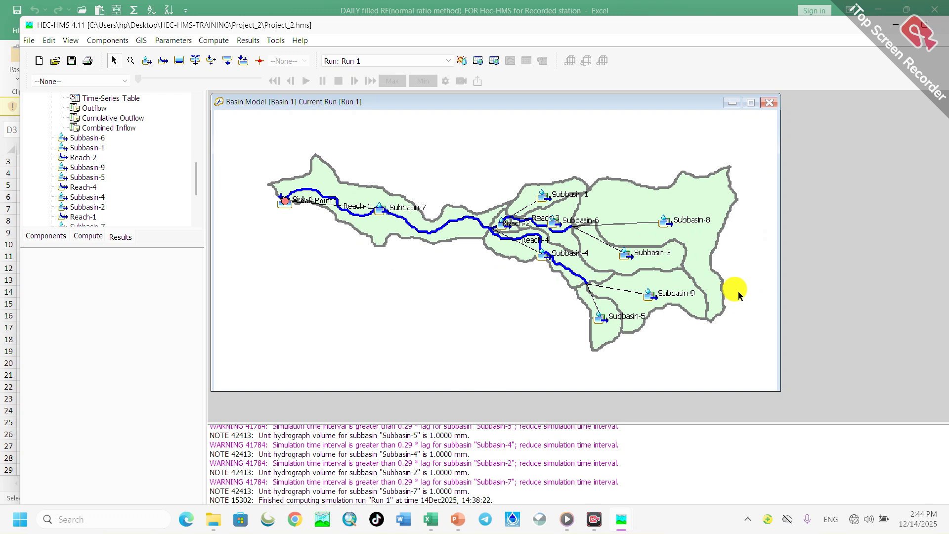